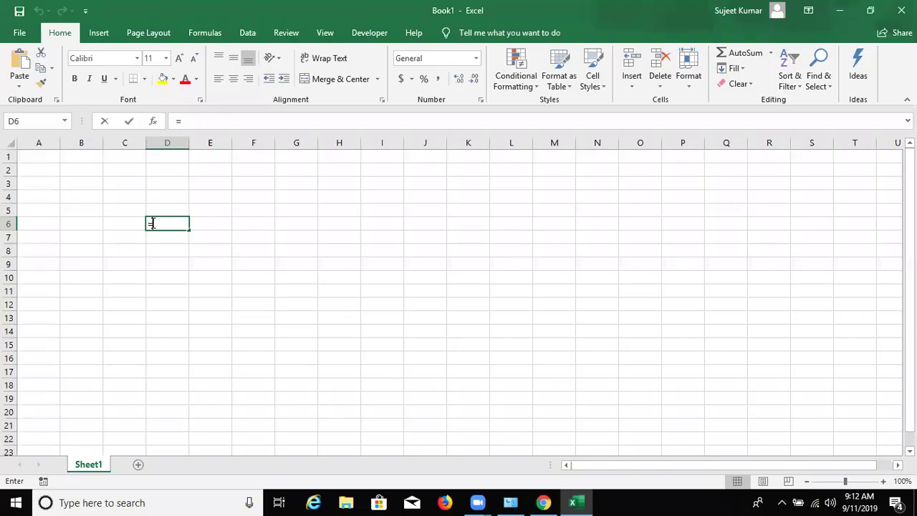
Discard the stray entry in D6 of the blank Book1 and return to cell A1.
{"action": "type", "text": "x"}
{"action": "key", "text": "Escape"}
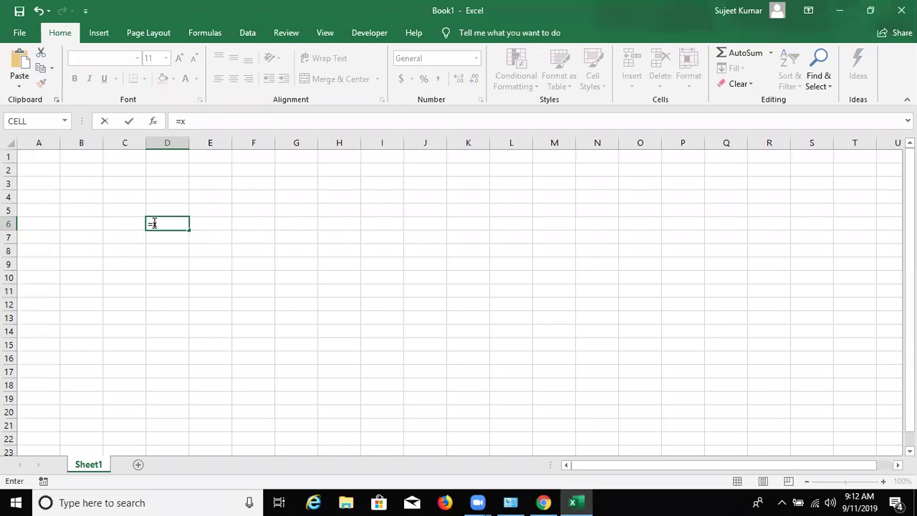
{"action": "key", "text": "Escape"}
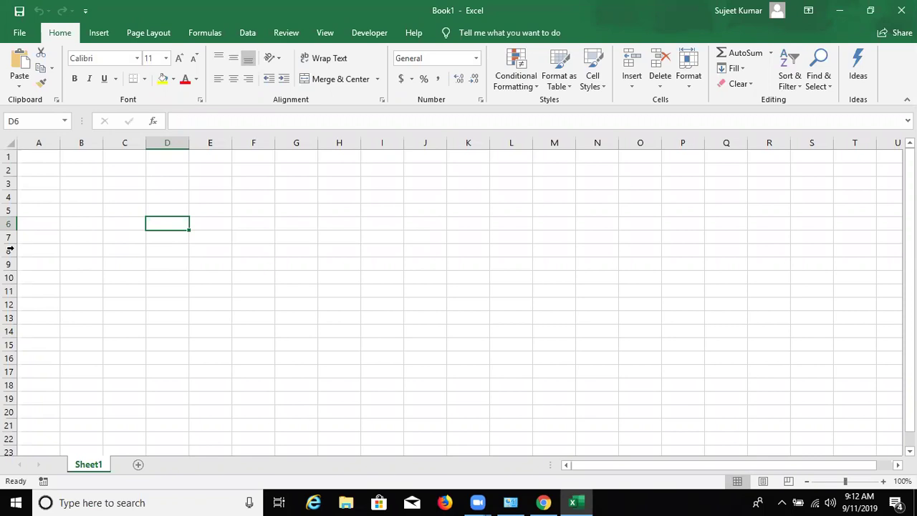
{"action": "key", "text": "ctrl+Home"}
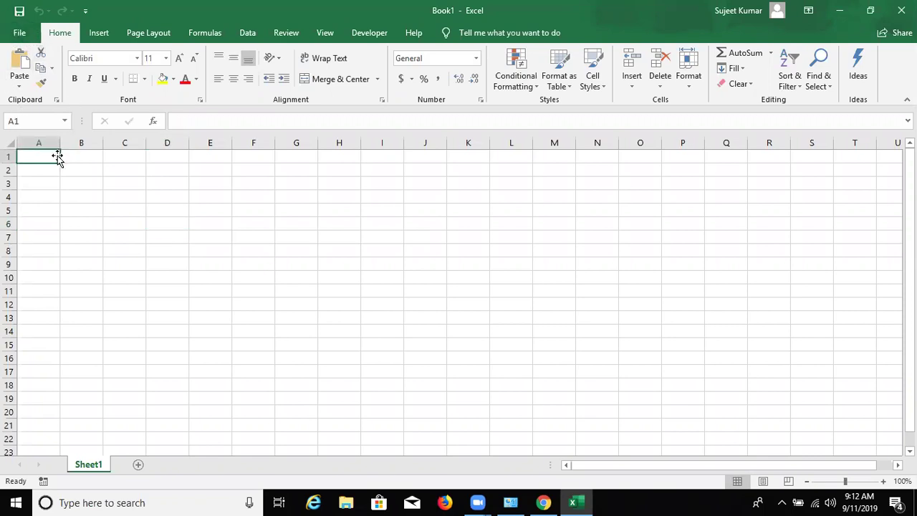
Enter the headers Name, Roll and Marks in A1:C1.
{"action": "type", "text": "Name"}
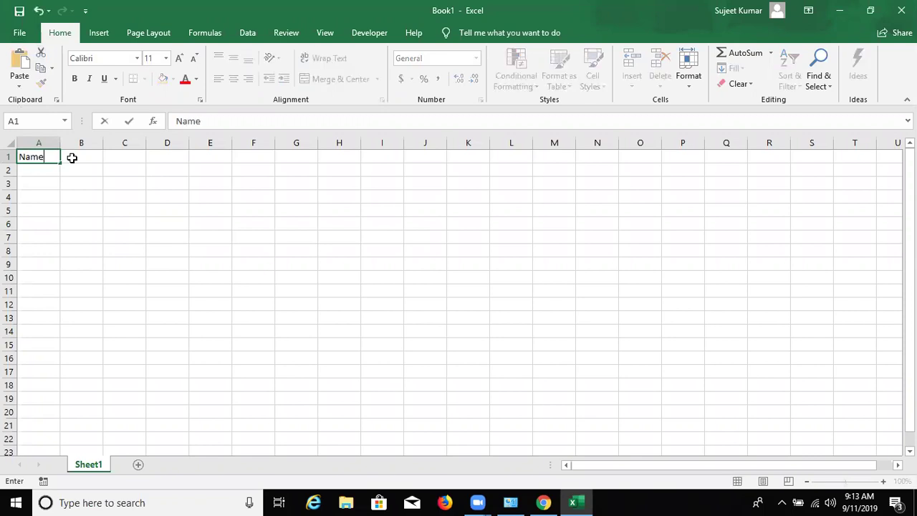
{"action": "left_click", "coordinate": [71, 158]}
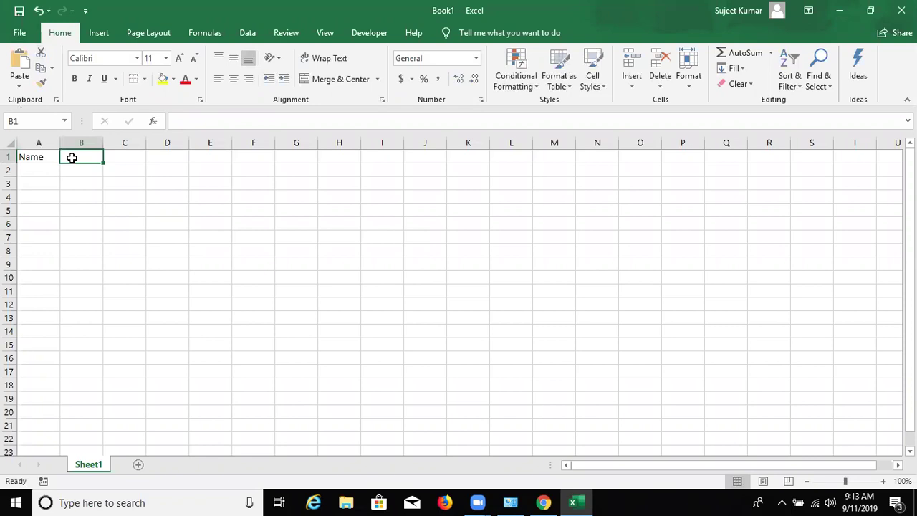
{"action": "type", "text": "Ro"}
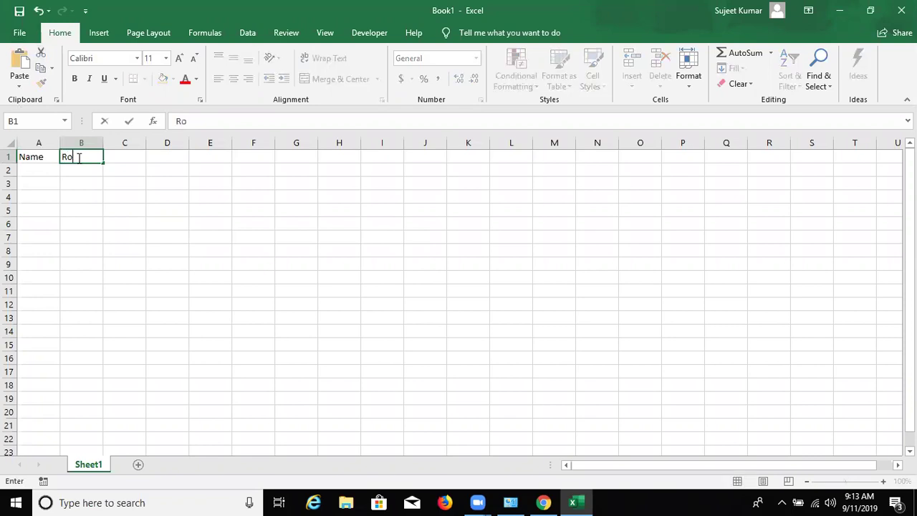
{"action": "type", "text": "ll"}
{"action": "key", "text": "Tab"}
{"action": "type", "text": "Mar"}
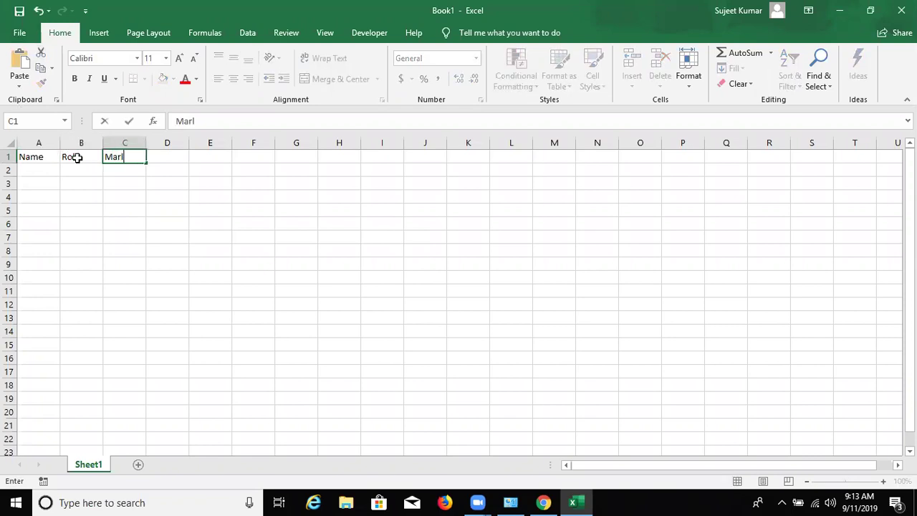
{"action": "type", "text": "ks"}
{"action": "key", "text": "Return"}
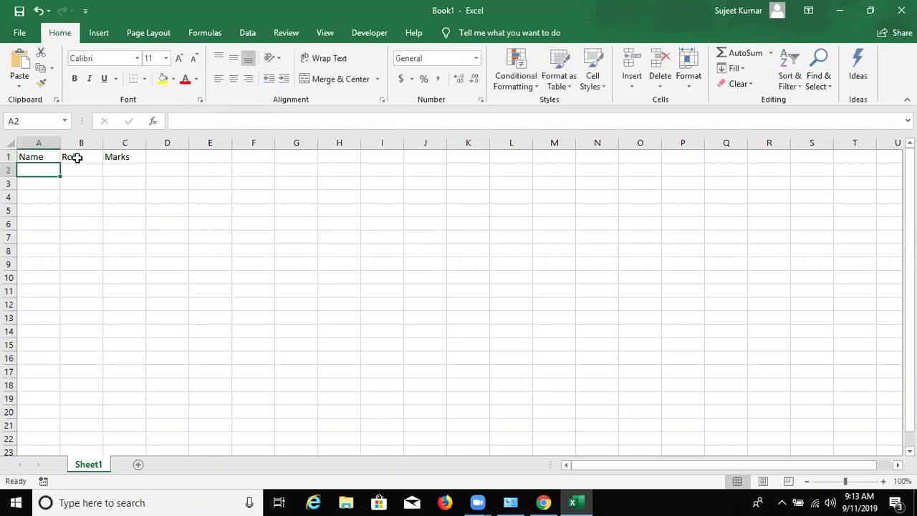
Enter the names Puja, Neeraj, Kavita, Mohit, Inder and Umesh in A2:A7.
{"action": "type", "text": "Puja"}
{"action": "key", "text": "Return"}
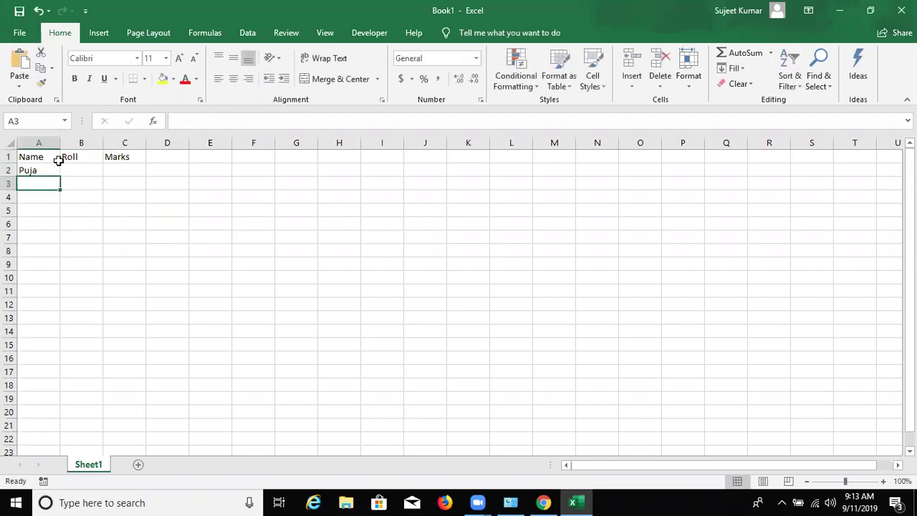
{"action": "left_click", "coordinate": [51, 168]}
{"action": "mouse_move", "coordinate": [60, 177]}
{"action": "left_mouse_down"}
{"action": "mouse_move", "coordinate": [55, 191]}
{"action": "mouse_move", "coordinate": [45, 180]}
{"action": "left_mouse_up"}
{"action": "left_click", "coordinate": [45, 179]}
{"action": "type", "text": "Neeraj"}
{"action": "key", "text": "Return"}
{"action": "type", "text": "Kavita"}
{"action": "key", "text": "Return"}
{"action": "type", "text": "Mohit"}
{"action": "key", "text": "Return"}
{"action": "type", "text": "Inder"}
{"action": "key", "text": "Return"}
{"action": "type", "text": "Im"}
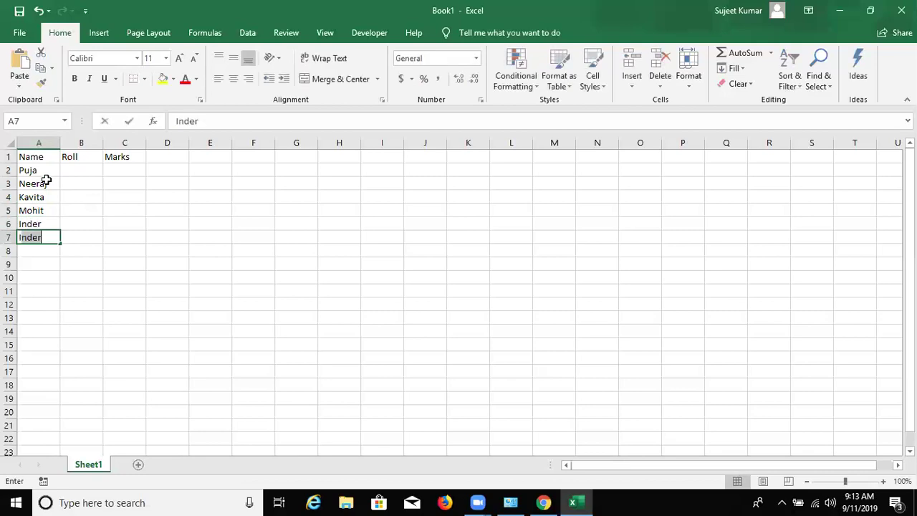
{"action": "key", "text": "BackSpace"}
{"action": "key", "text": "BackSpace"}
{"action": "type", "text": "Umesh"}
{"action": "key", "text": "Return"}
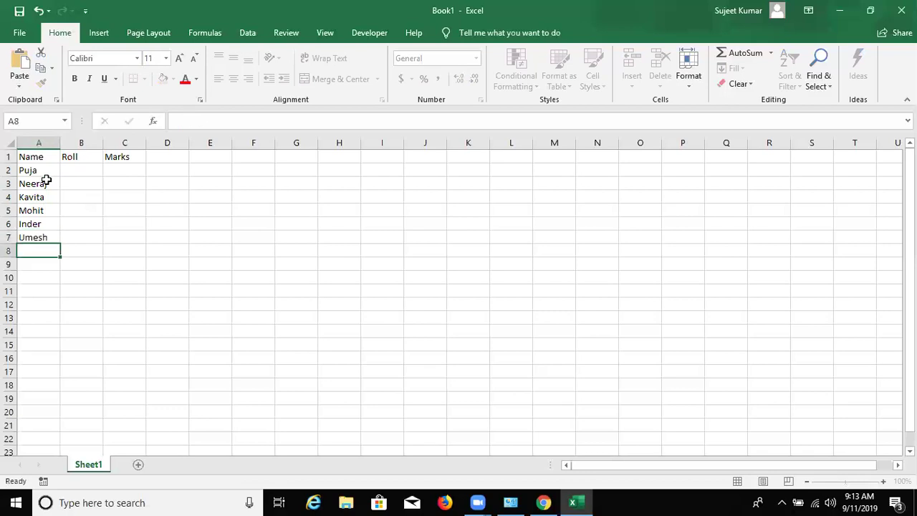
Put roll number 1 in B2 and the formula =B2+1 in B3.
{"action": "key", "text": "Up"}
{"action": "key", "text": "Up"}
{"action": "key", "text": "Up"}
{"action": "key", "text": "Right"}
{"action": "key", "text": "Down"}
{"action": "type", "text": "1"}
{"action": "key", "text": "Return"}
{"action": "type", "text": "2"}
{"action": "key", "text": "ctrl+Return"}
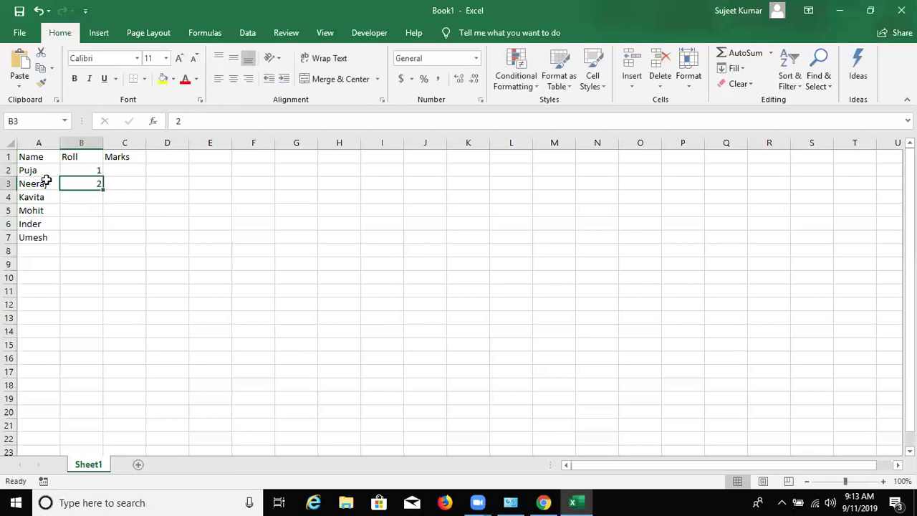
{"action": "type", "text": "=B2+1"}
{"action": "key", "text": "Return"}
{"action": "key", "text": "Up"}
Fill the Roll formula down to B7 and begin a formula in C2.
{"action": "double_click", "coordinate": [104, 191]}
{"action": "left_click", "coordinate": [120, 169]}
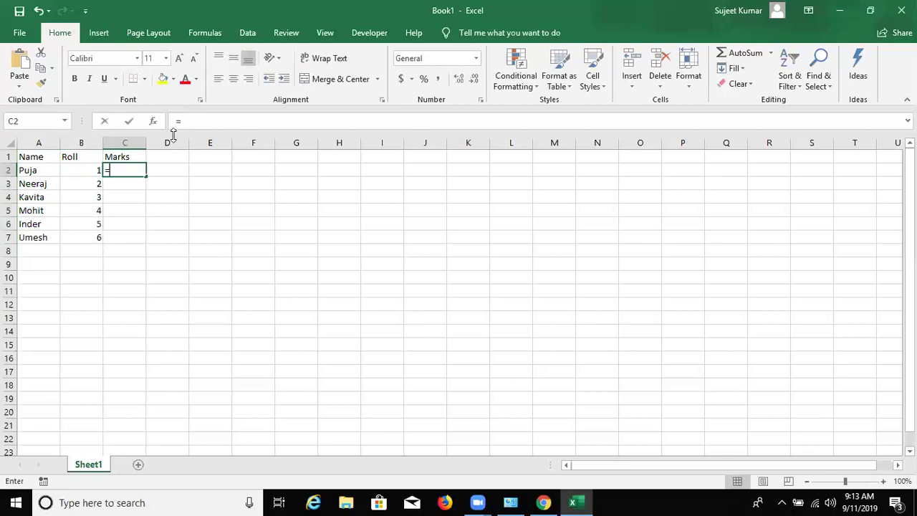
{"action": "type", "text": "=ra"}
{"action": "key", "text": "Down"}
{"action": "key", "text": "Down"}
{"action": "key", "text": "Right"}
{"action": "type", "text": "1"}
{"action": "key", "text": "Escape"}
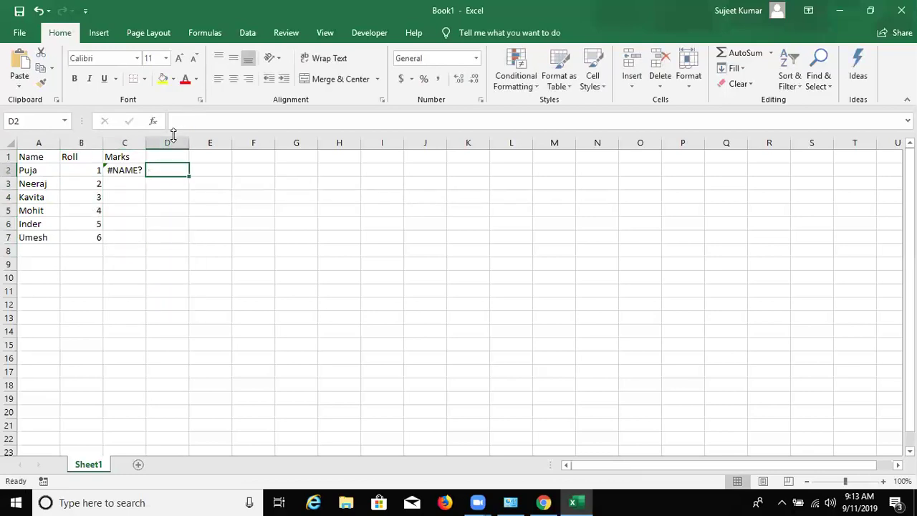
{"action": "key", "text": "Left"}
Enter =RANDBETWEEN(10,90) in C2 as the first random mark.
{"action": "type", "text": "=RA"}
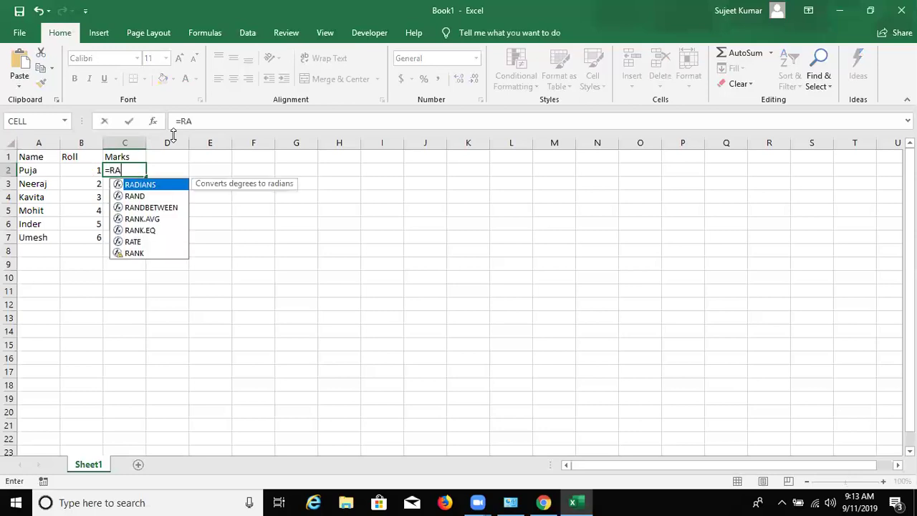
{"action": "key", "text": "Down"}
{"action": "key", "text": "Down"}
{"action": "key", "text": "Escape"}
{"action": "key", "text": "Escape"}
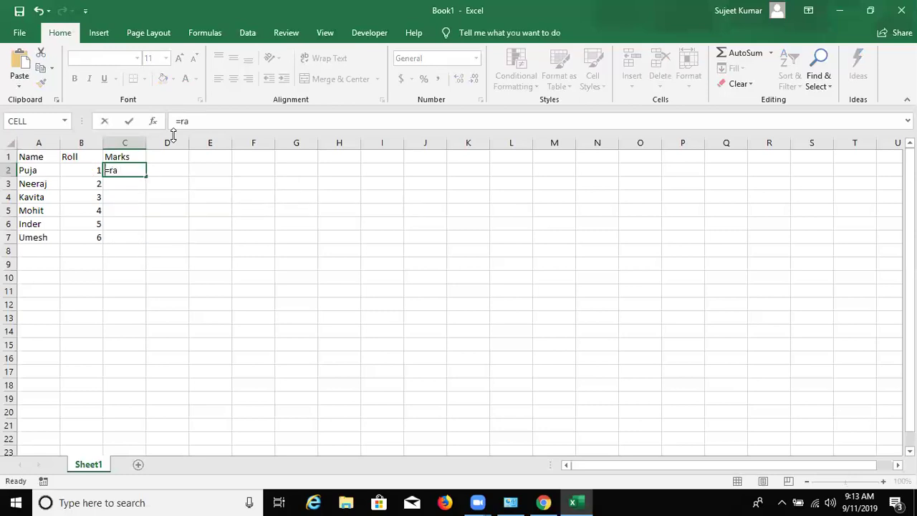
{"action": "key", "text": "BackSpace"}
{"action": "key", "text": "BackSpace"}
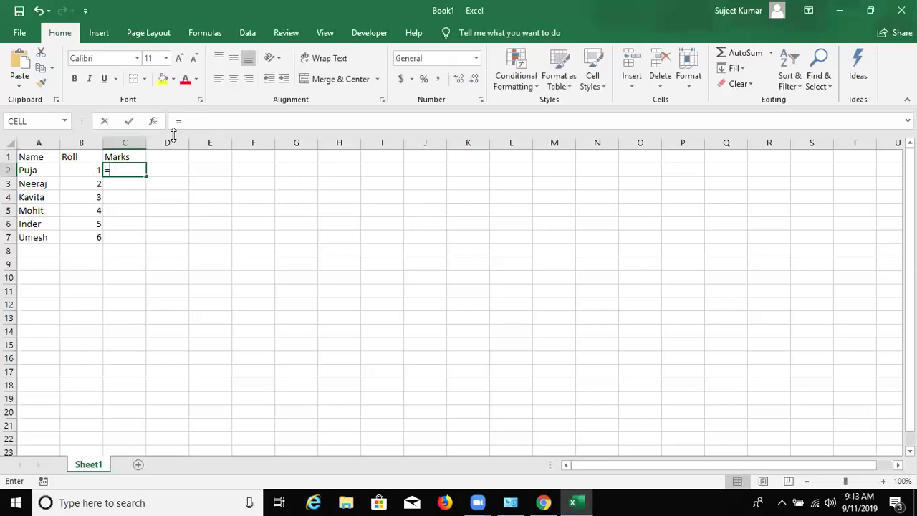
{"action": "type", "text": "ra"}
{"action": "key", "text": "Down"}
{"action": "key", "text": "Tab"}
{"action": "type", "text": "10"}
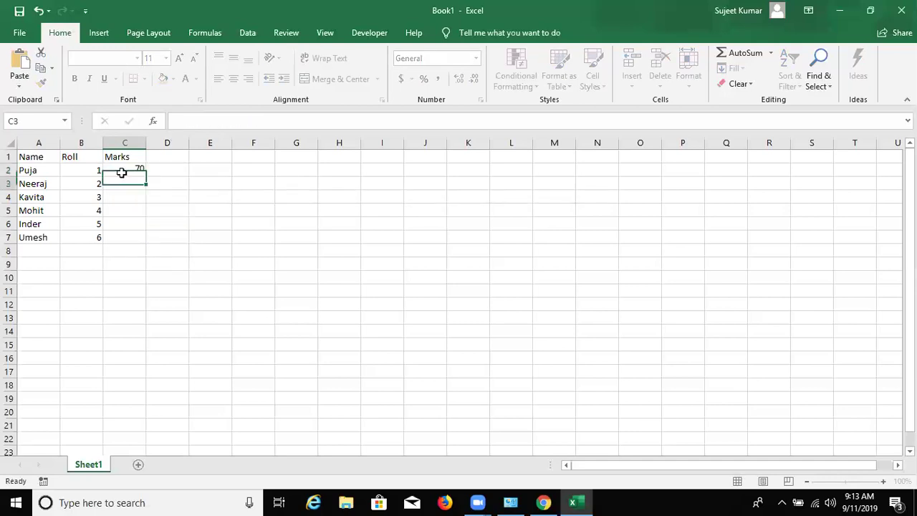
{"action": "key", "text": "Return"}
Copy the RANDBETWEEN formula down to C7, clear a stray E3 entry, and inspect C2's formula.
{"action": "left_click", "coordinate": [145, 172]}
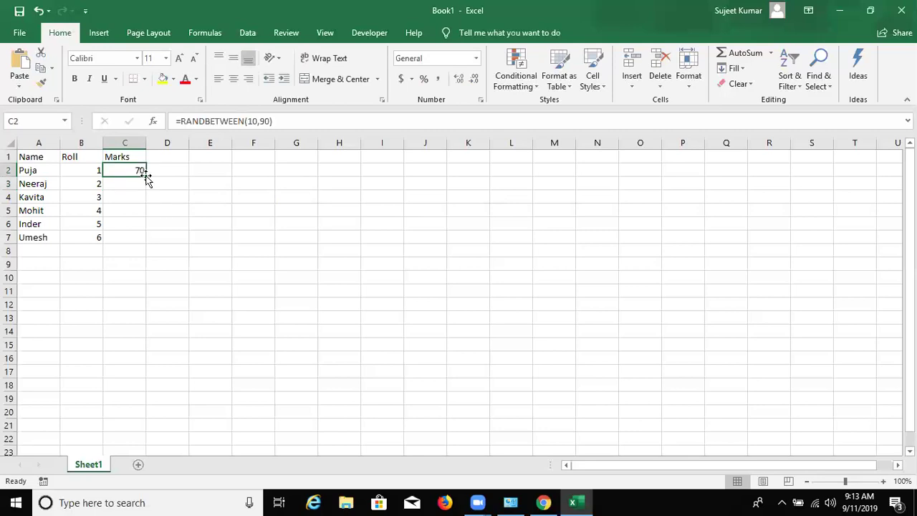
{"action": "double_click", "coordinate": [146, 176]}
{"action": "left_click", "coordinate": [219, 179]}
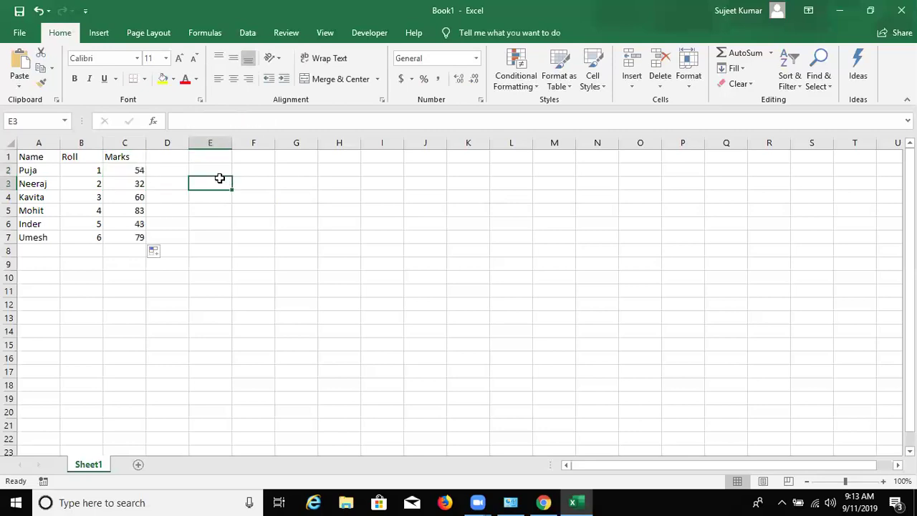
{"action": "type", "text": "=\\x"}
{"action": "key", "text": "BackSpace"}
{"action": "key", "text": "BackSpace"}
{"action": "type", "text": "xl"}
{"action": "key", "text": "BackSpace"}
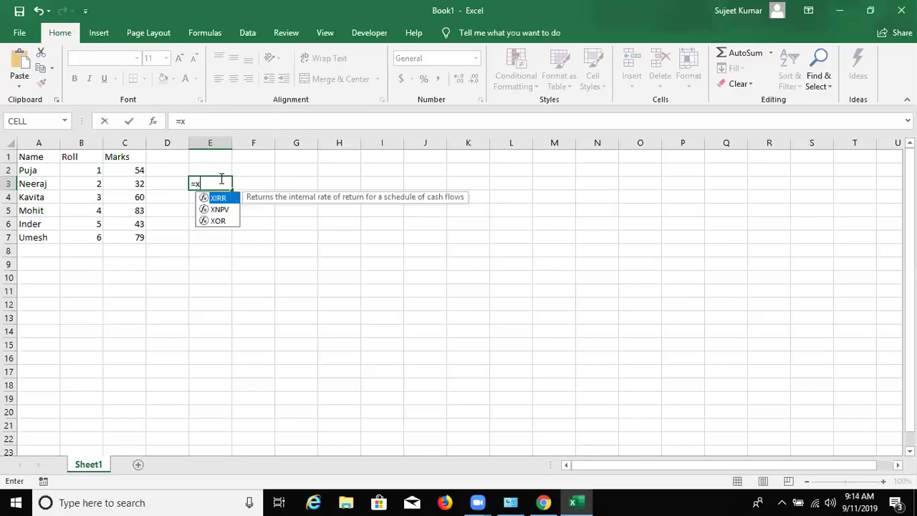
{"action": "key", "text": "BackSpace"}
{"action": "key", "text": "BackSpace"}
{"action": "key", "text": "Escape"}
{"action": "left_click", "coordinate": [129, 169]}
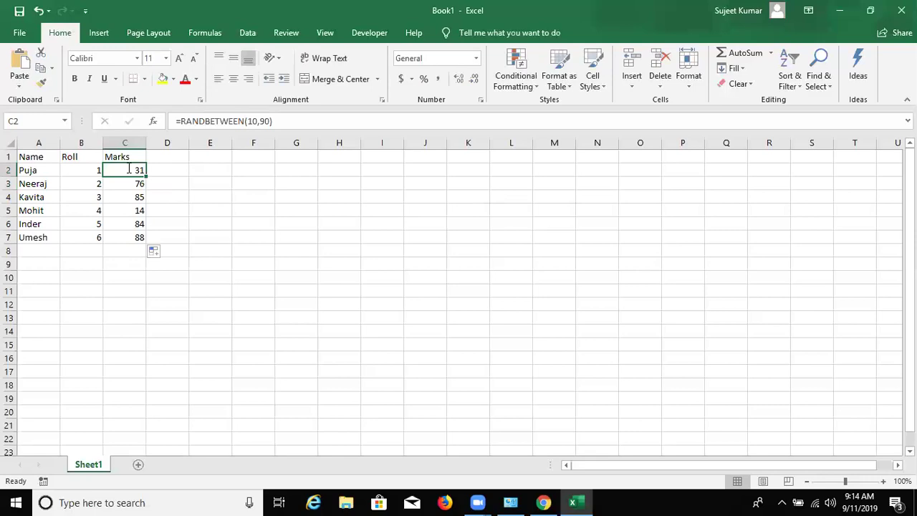
{"action": "double_click", "coordinate": [120, 169]}
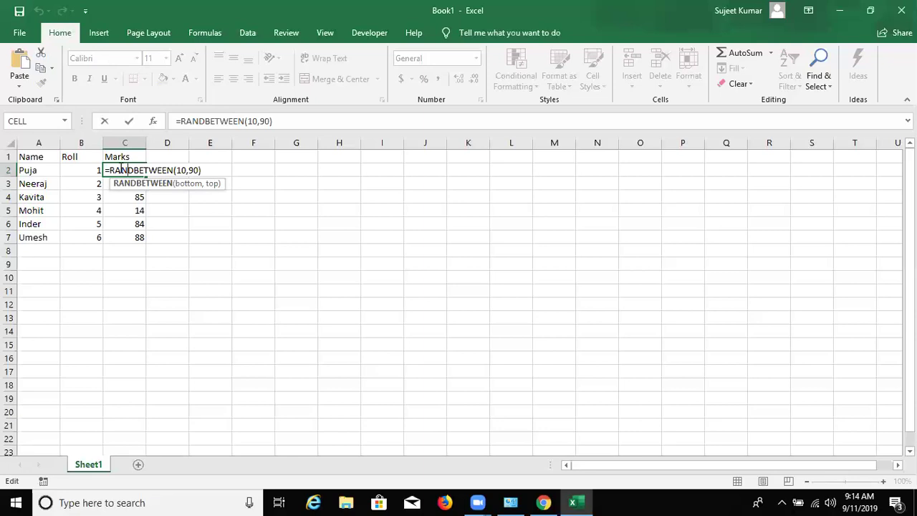
Give the table A1:C7 a yellow fill and All Borders.
{"action": "key", "text": "ctrl+Return"}
{"action": "left_click", "coordinate": [30, 156]}
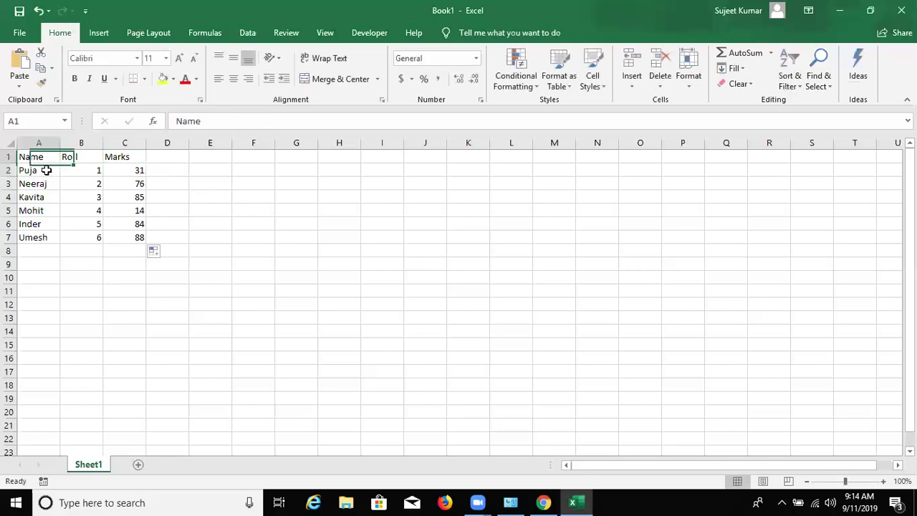
{"action": "left_click_drag", "start_coordinate": [46, 170], "coordinate": [133, 236]}
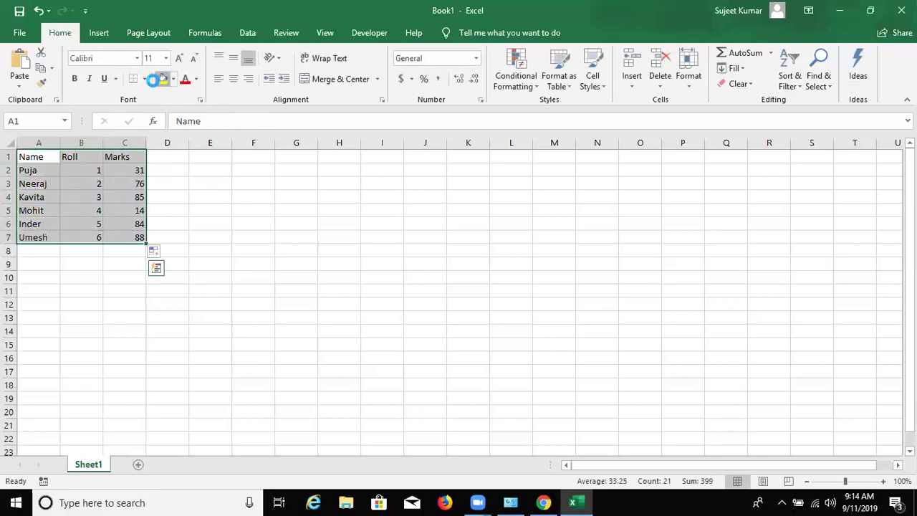
{"action": "left_click", "coordinate": [159, 80]}
{"action": "left_click", "coordinate": [144, 78]}
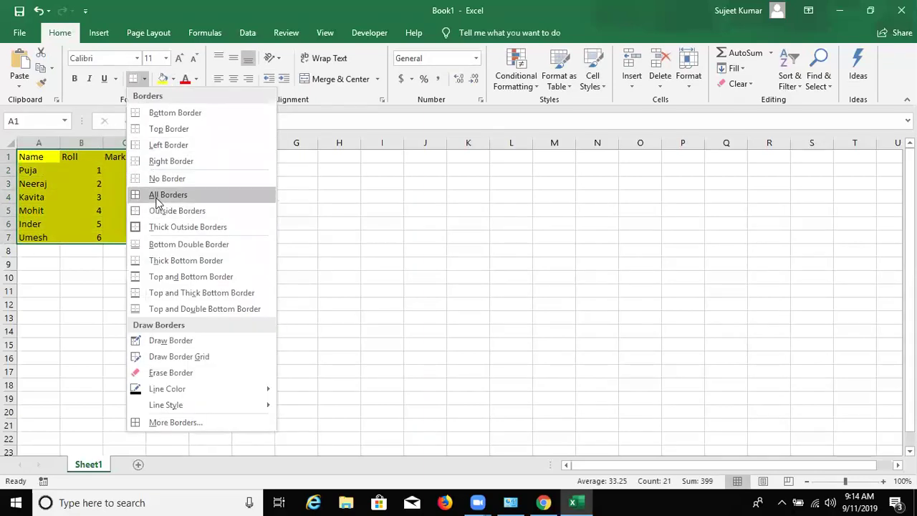
{"action": "left_click", "coordinate": [158, 199]}
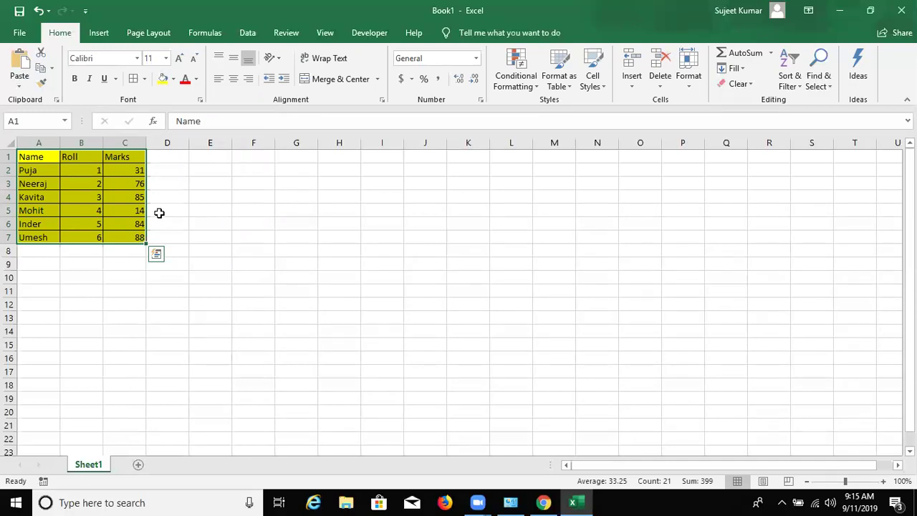
Copy the table, trial-paste it at H2, then undo that paste.
{"action": "key", "text": "ctrl+c"}
{"action": "left_click", "coordinate": [342, 166]}
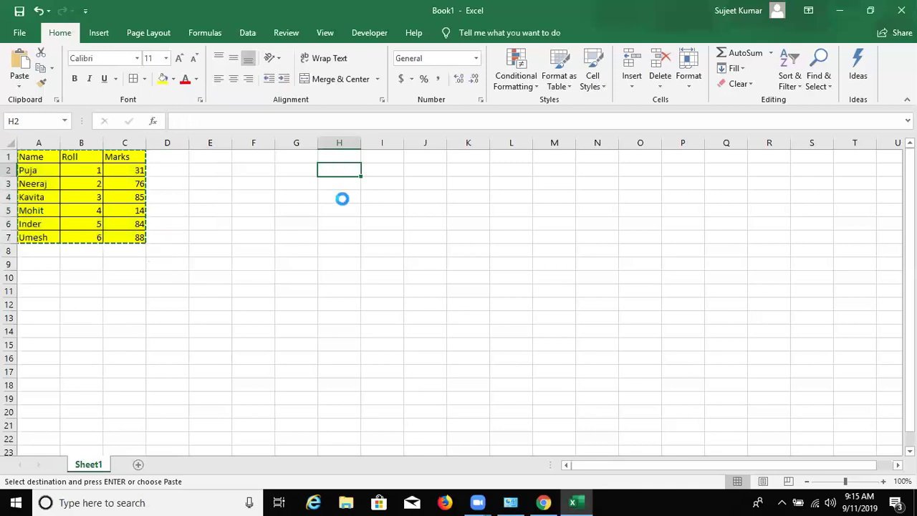
{"action": "key", "text": "ctrl+v"}
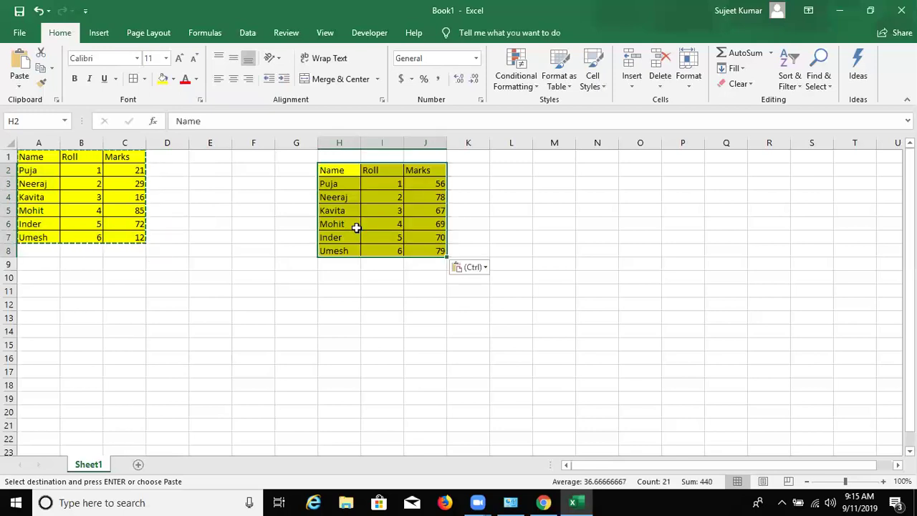
{"action": "key", "text": "ctrl+z"}
{"action": "left_click", "coordinate": [253, 210]}
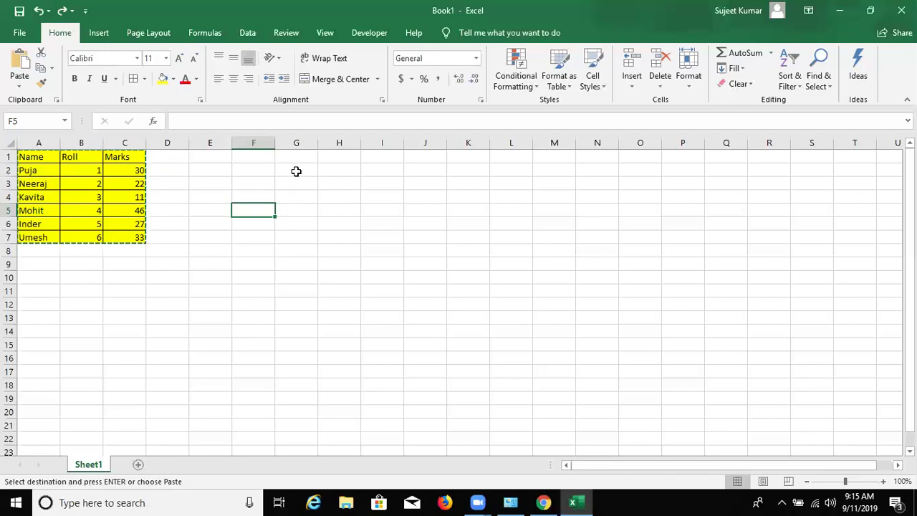
Paste Special the copied table into G1 with the Formulas option only.
{"action": "right_click", "coordinate": [298, 158]}
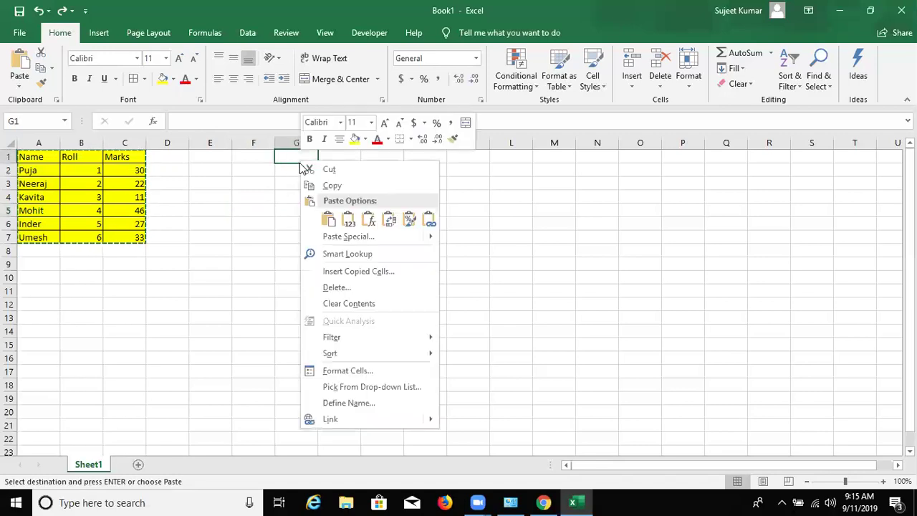
{"action": "left_click", "coordinate": [330, 237]}
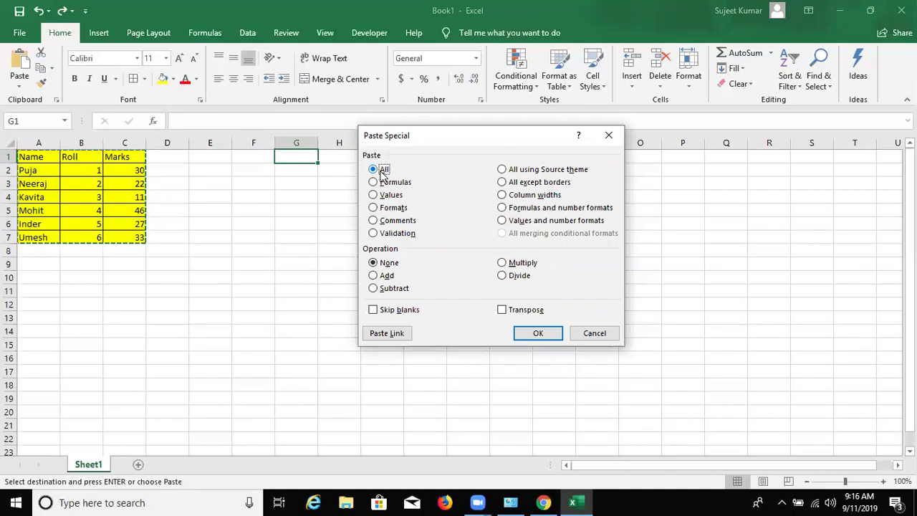
{"action": "left_click", "coordinate": [388, 183]}
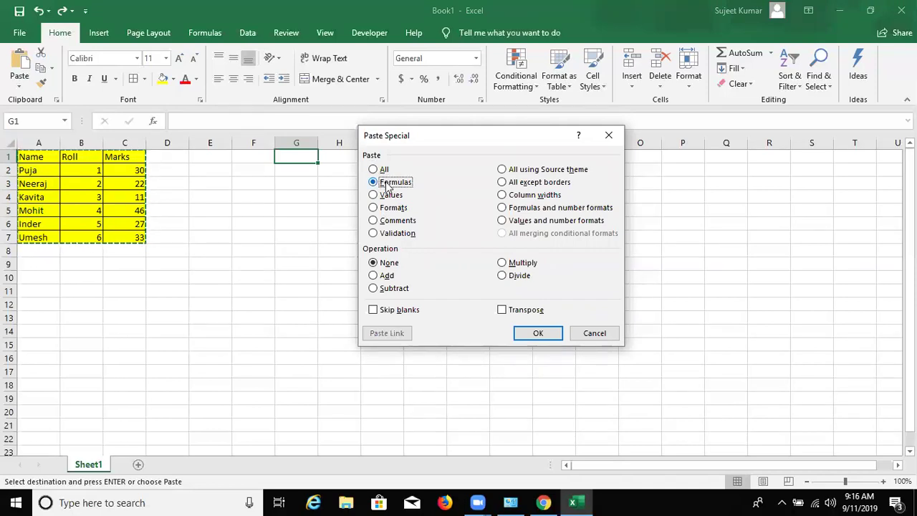
{"action": "left_click", "coordinate": [530, 334]}
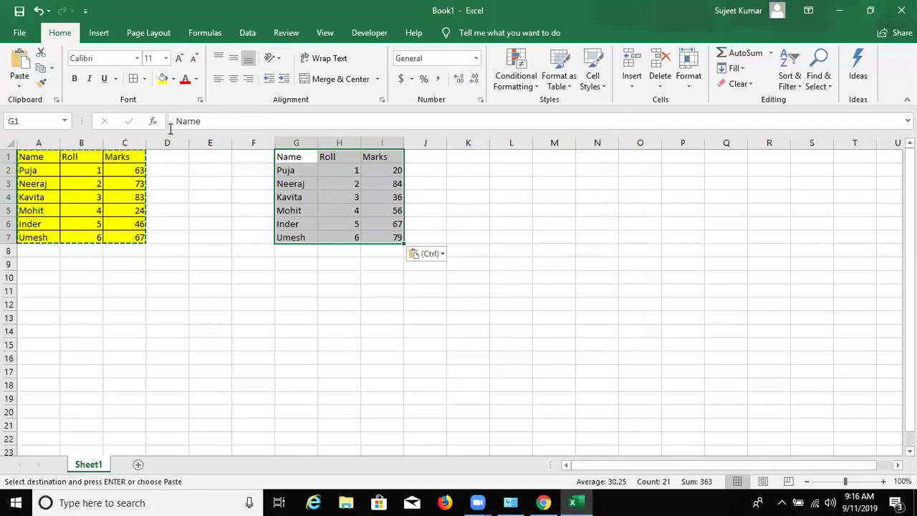
Paste Special the table into G9 with the Values option only.
{"action": "left_click", "coordinate": [116, 180]}
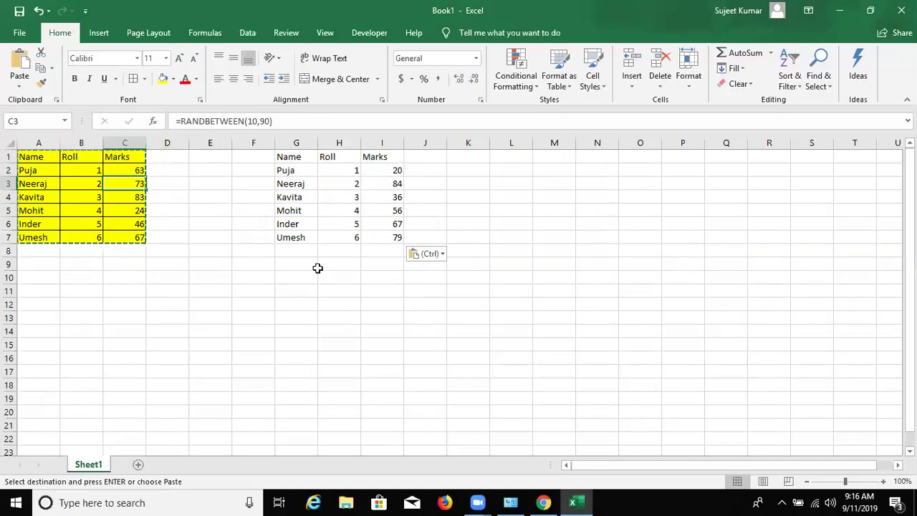
{"action": "left_click", "coordinate": [295, 265]}
{"action": "right_click", "coordinate": [296, 265]}
{"action": "left_click", "coordinate": [310, 290]}
{"action": "key", "text": "v"}
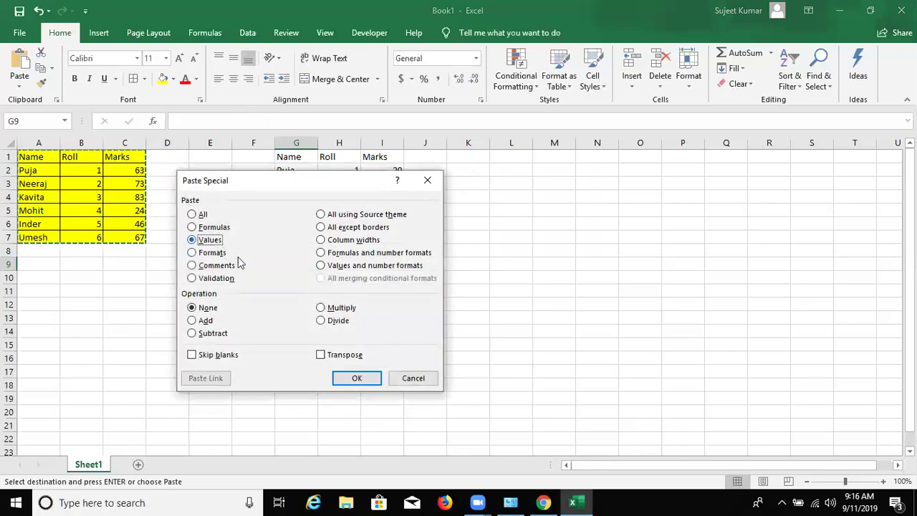
{"action": "left_click", "coordinate": [362, 379]}
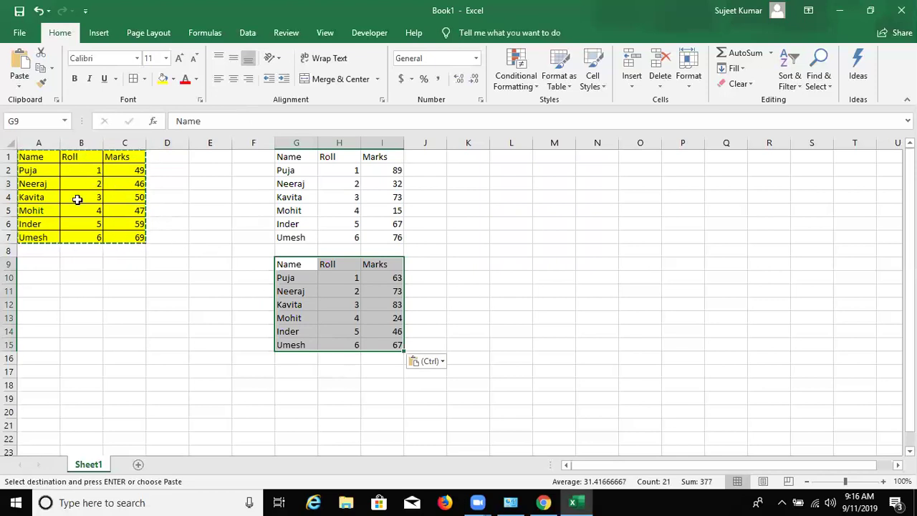
Compare cells: I11–I13 hold plain values, while I3 and I7 hold RANDBETWEEN formulas.
{"action": "left_click", "coordinate": [389, 294]}
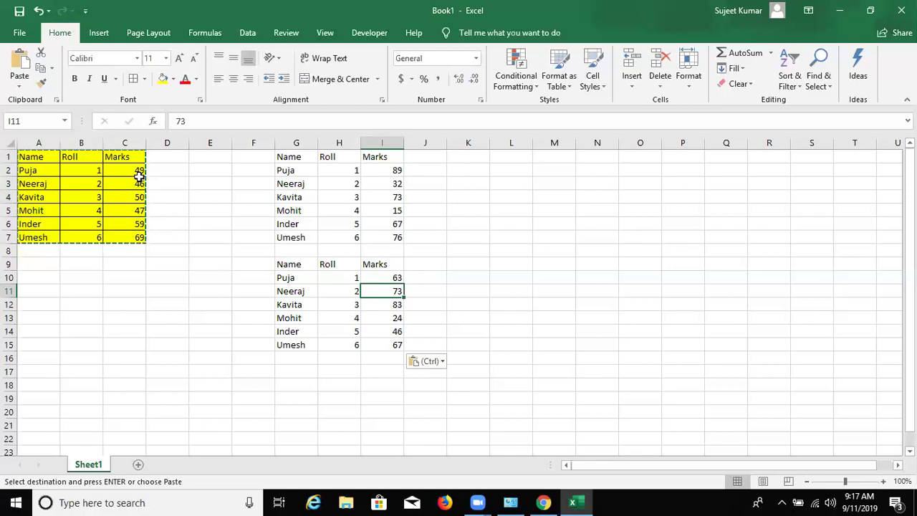
{"action": "left_click", "coordinate": [132, 277]}
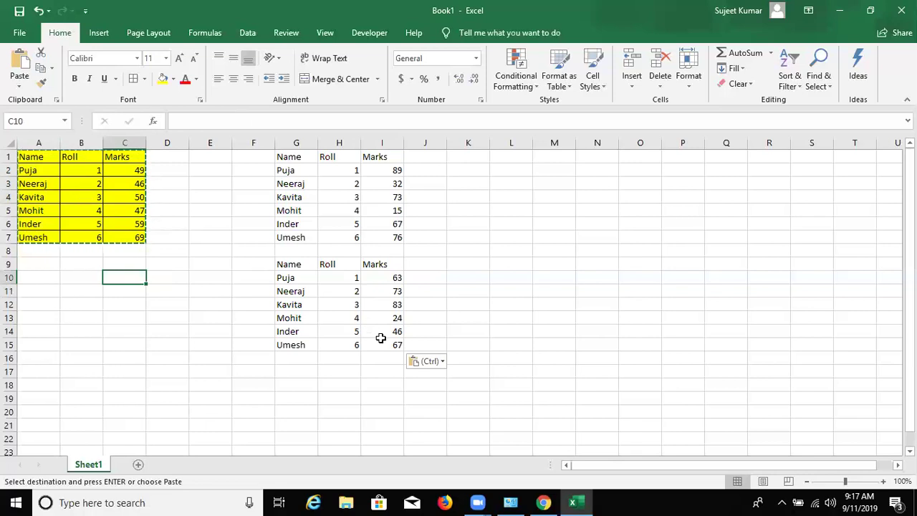
{"action": "left_click", "coordinate": [382, 301]}
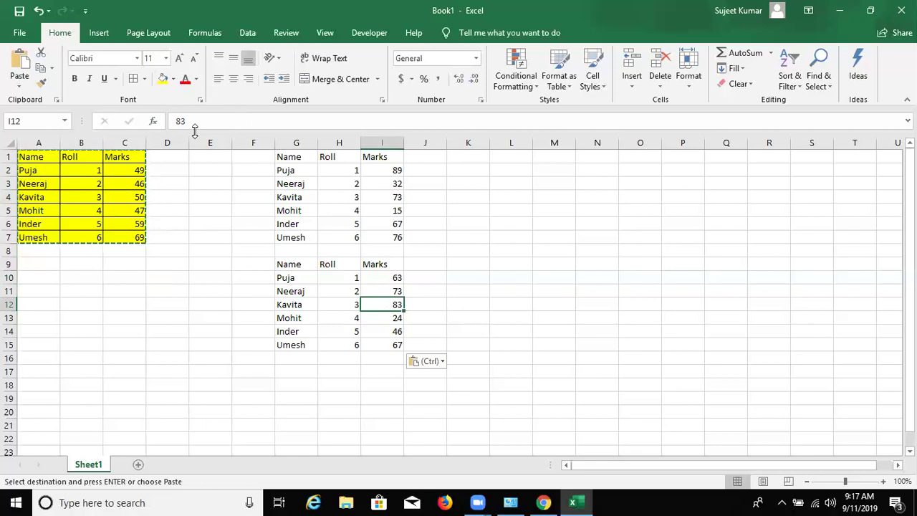
{"action": "left_click", "coordinate": [369, 181]}
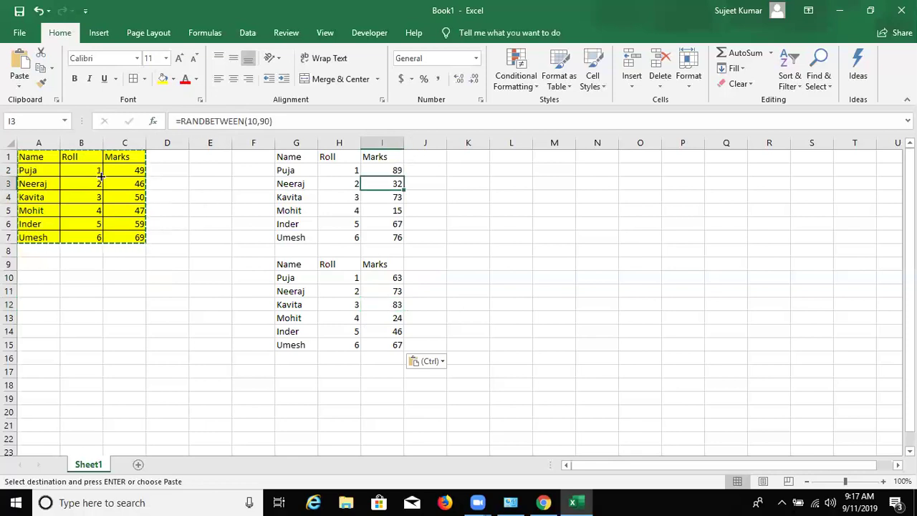
{"action": "left_click", "coordinate": [384, 322]}
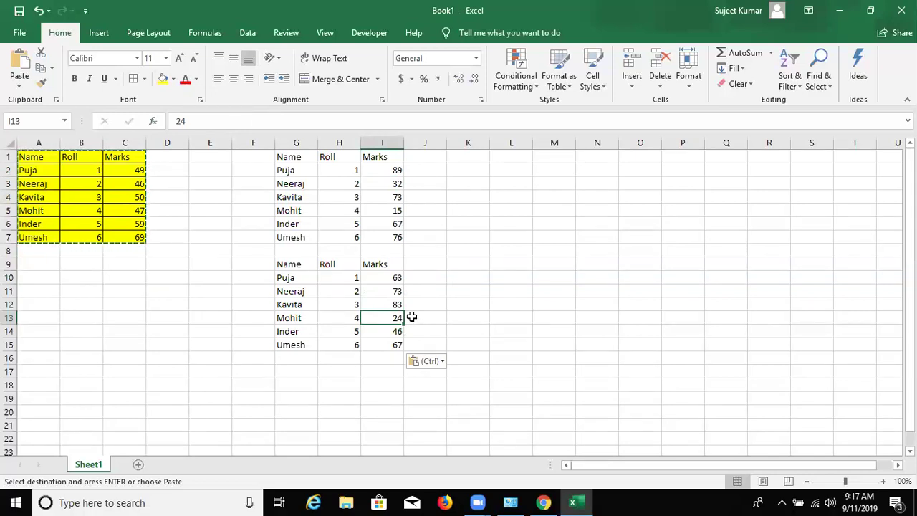
{"action": "left_click", "coordinate": [396, 236]}
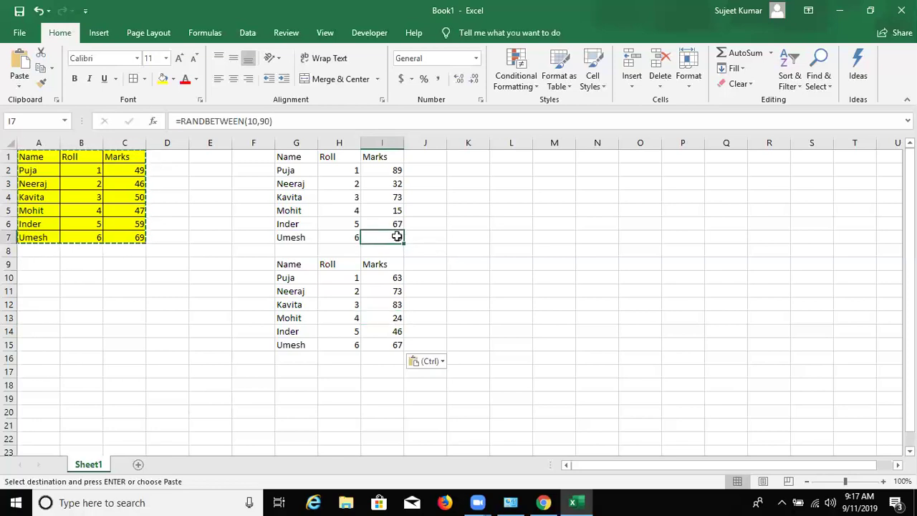
{"action": "key", "text": "Up"}
{"action": "key", "text": "Up"}
{"action": "key", "text": "Up"}
{"action": "key", "text": "Up"}
{"action": "key", "text": "Up"}
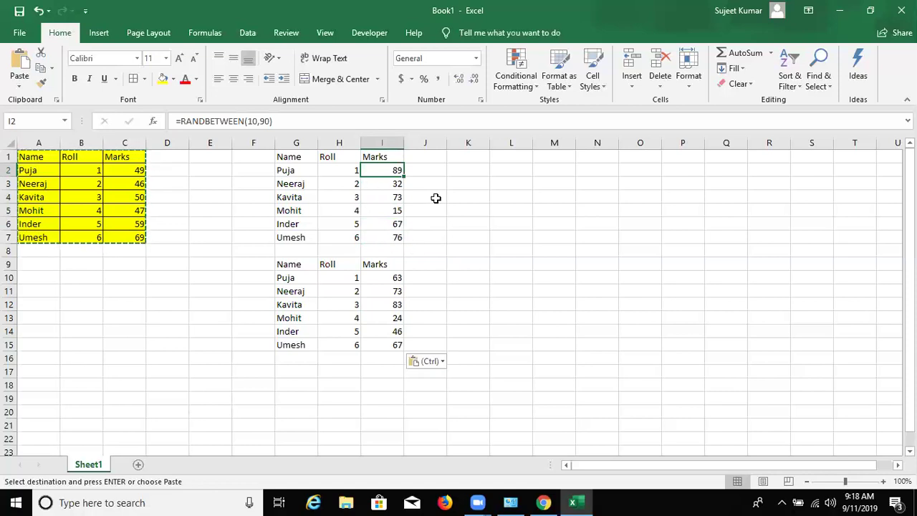
Replace the RANDBETWEEN formulas in I2:I7 with fixed values 89, 32, 73, 15, 67, 76.
{"action": "left_click", "coordinate": [397, 205]}
{"action": "left_click", "coordinate": [402, 240]}
{"action": "left_click_drag", "start_coordinate": [391, 173], "coordinate": [393, 235]}
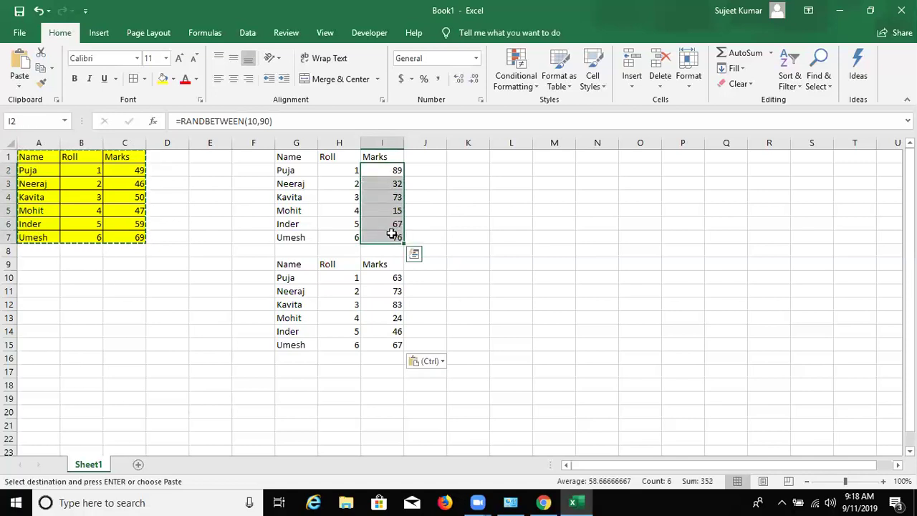
{"action": "key", "text": "ctrl+c"}
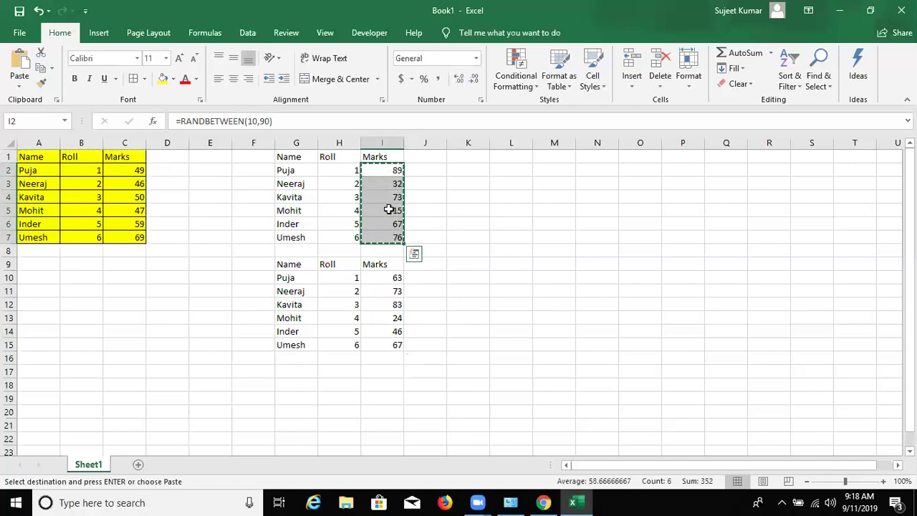
{"action": "right_click", "coordinate": [389, 209]}
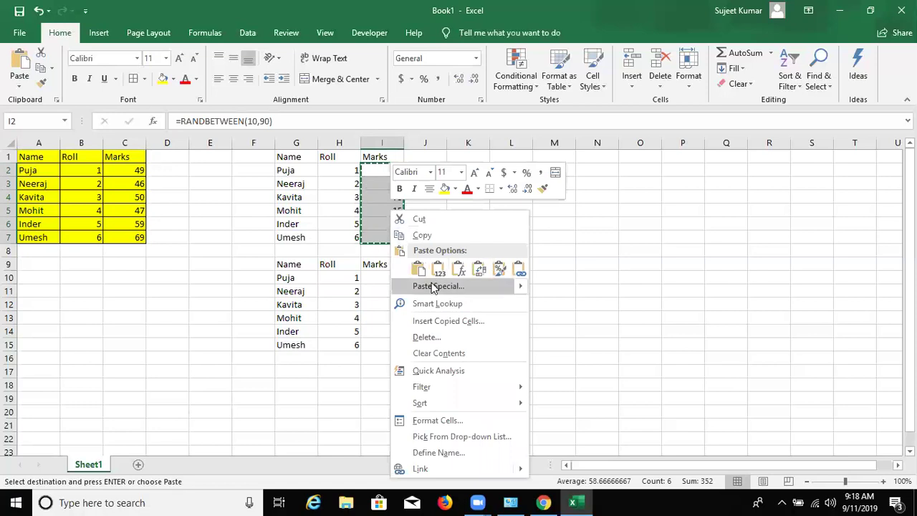
{"action": "left_click", "coordinate": [432, 284]}
{"action": "left_click", "coordinate": [317, 231]}
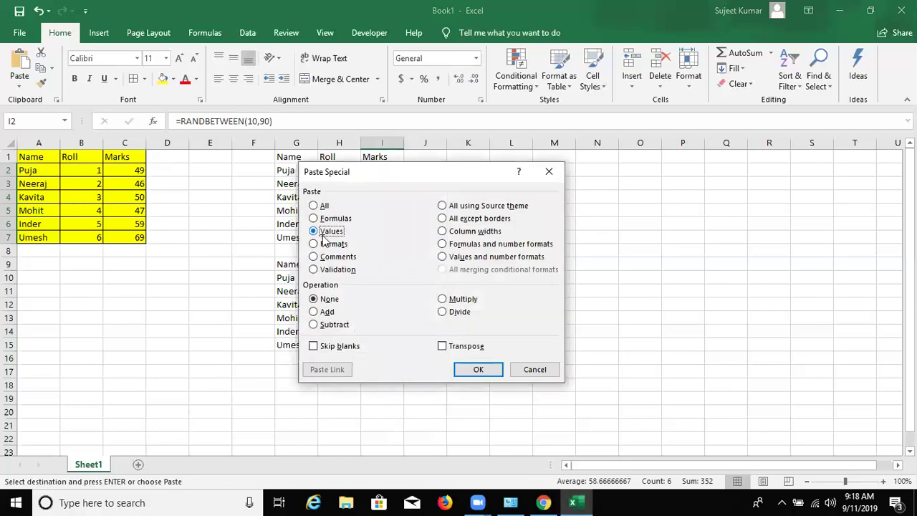
{"action": "left_click", "coordinate": [483, 369]}
{"action": "key", "text": "Down"}
{"action": "key", "text": "Down"}
{"action": "key", "text": "Down"}
{"action": "key", "text": "Down"}
{"action": "key", "text": "Up"}
{"action": "key", "text": "Up"}
{"action": "key", "text": "Up"}
{"action": "key", "text": "Up"}
{"action": "key", "text": "Down"}
{"action": "key", "text": "Down"}
{"action": "key", "text": "Down"}
{"action": "key", "text": "Down"}
{"action": "key", "text": "Down"}
{"action": "key", "text": "Down"}
{"action": "key", "text": "Down"}
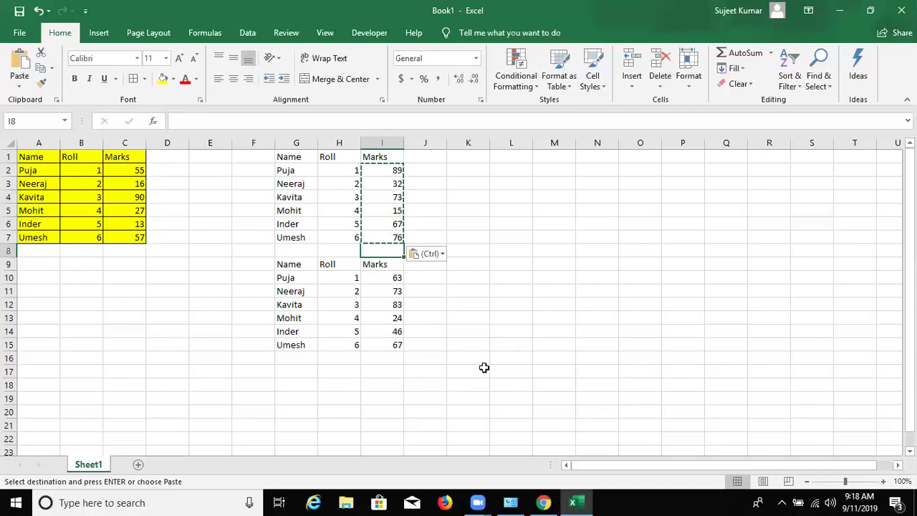
{"action": "left_click", "coordinate": [395, 329]}
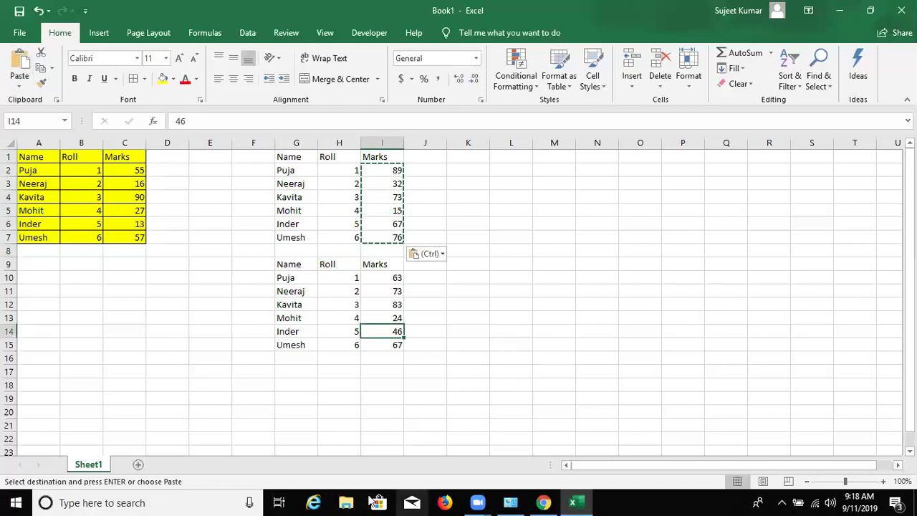
Open 1.Manufacturing Dashboard from the 2019 > 3.Dashboard folder in File Explorer.
{"action": "left_click", "coordinate": [346, 502]}
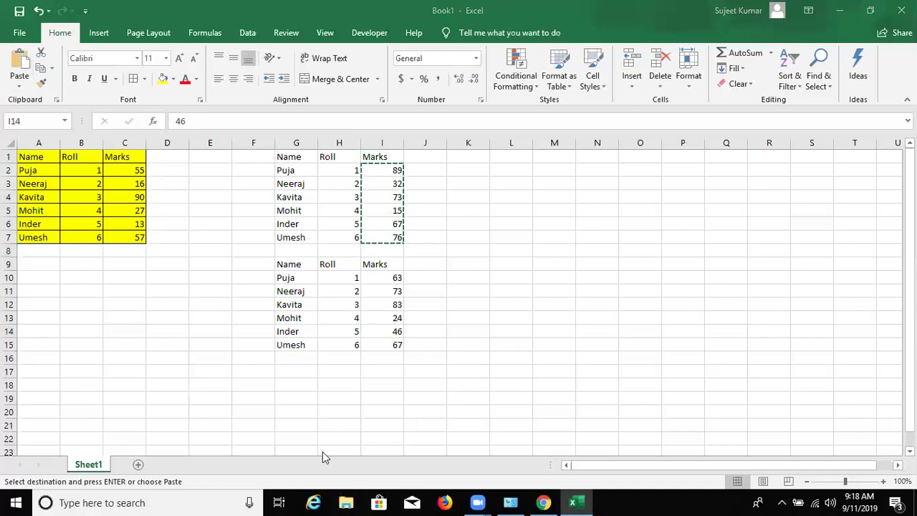
{"action": "left_click", "coordinate": [356, 502]}
{"action": "left_click", "coordinate": [356, 502]}
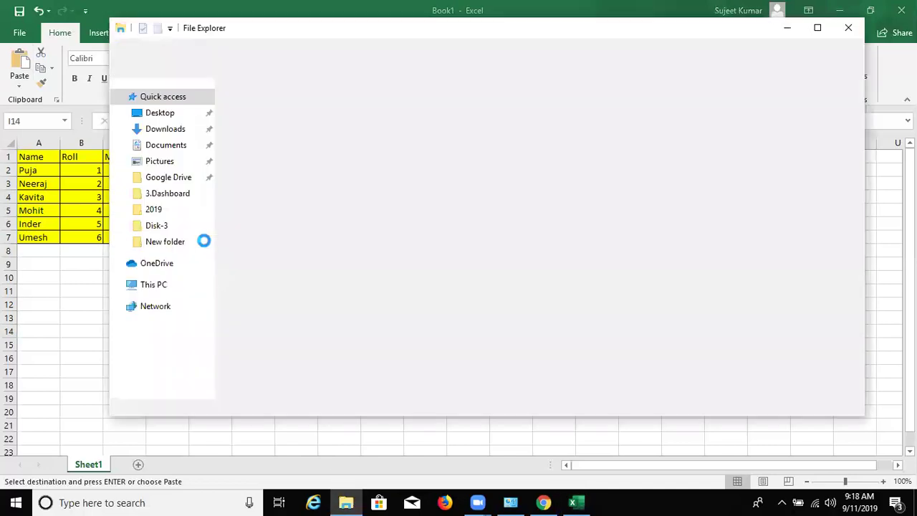
{"action": "left_click", "coordinate": [155, 212]}
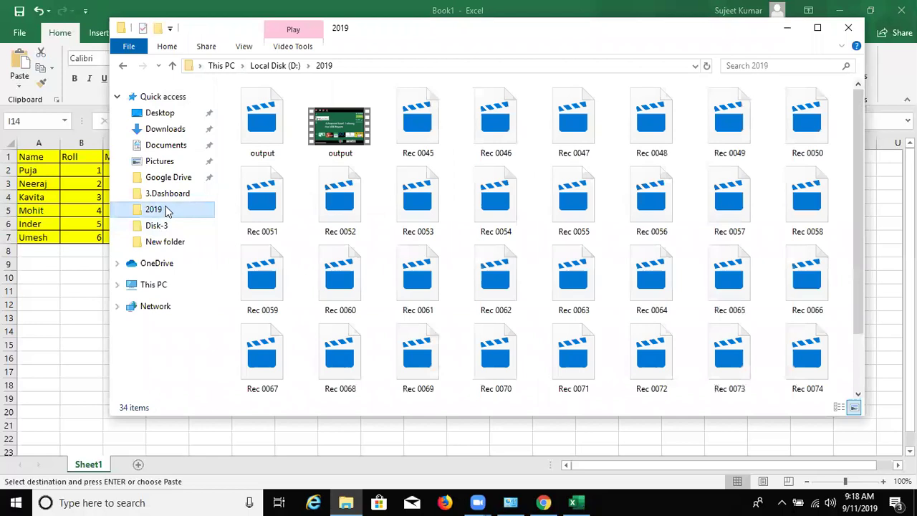
{"action": "left_click", "coordinate": [167, 194]}
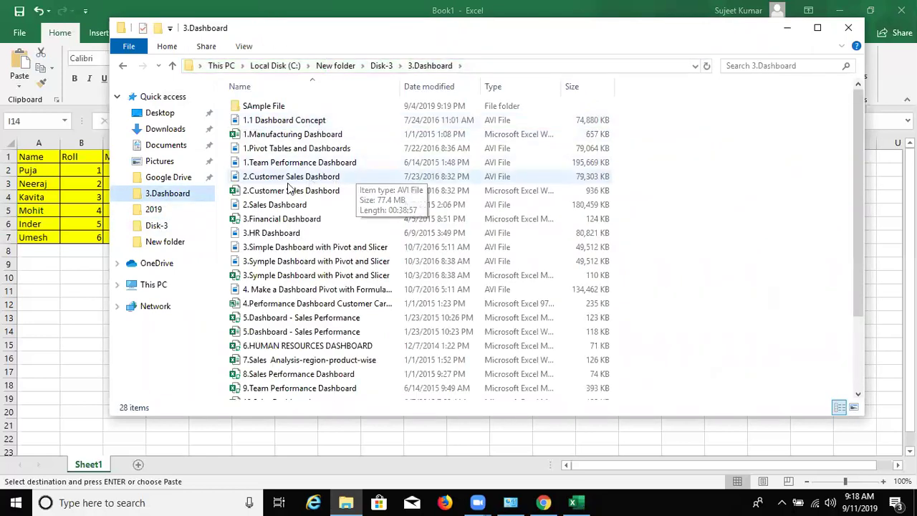
{"action": "left_click", "coordinate": [278, 139]}
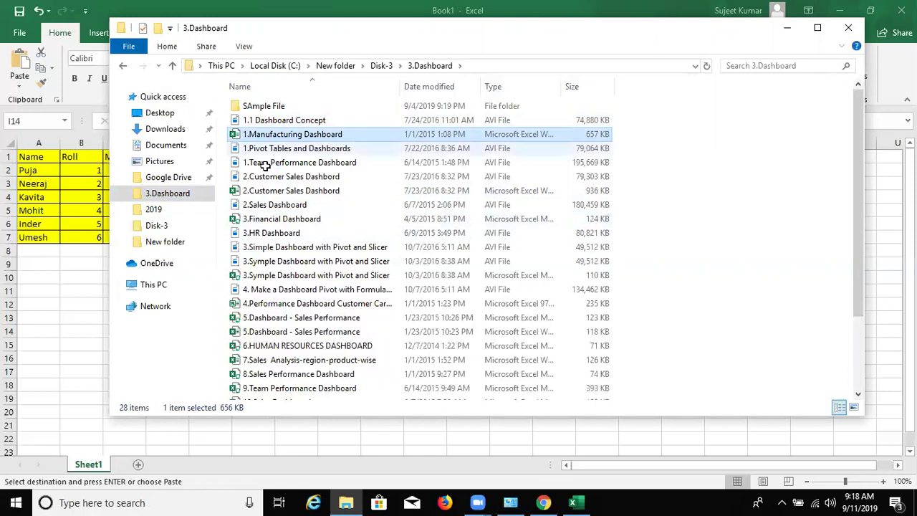
{"action": "key", "text": "alt+Tab"}
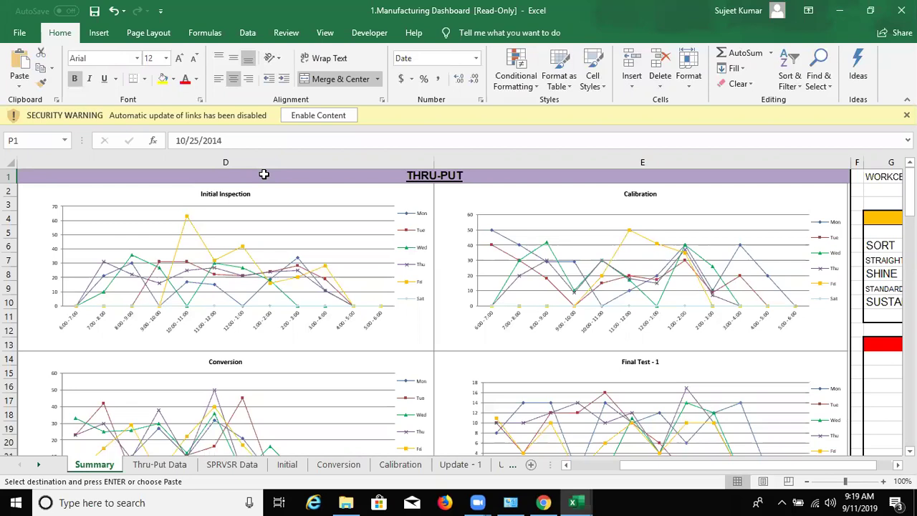
View the Thru-Put Data sheet without updating links, inspecting the G12 and H5 formulas.
{"action": "left_click", "coordinate": [159, 466]}
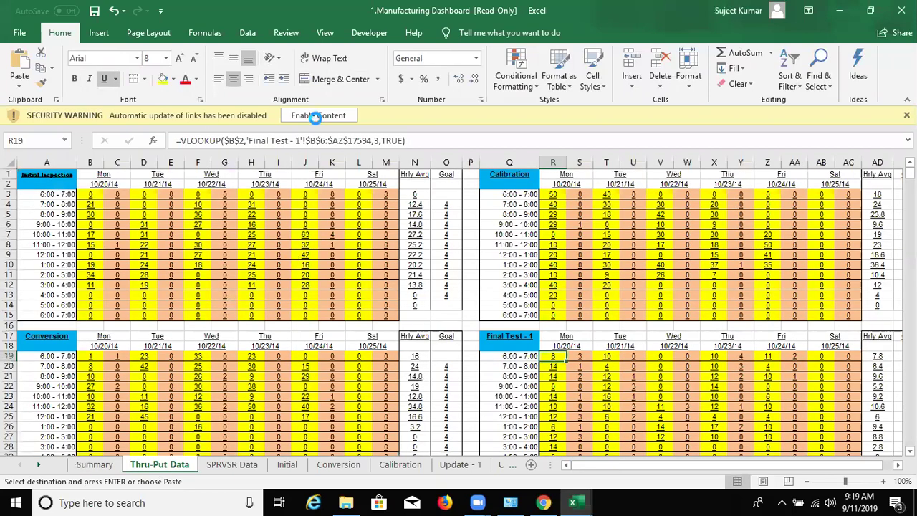
{"action": "left_click", "coordinate": [224, 284]}
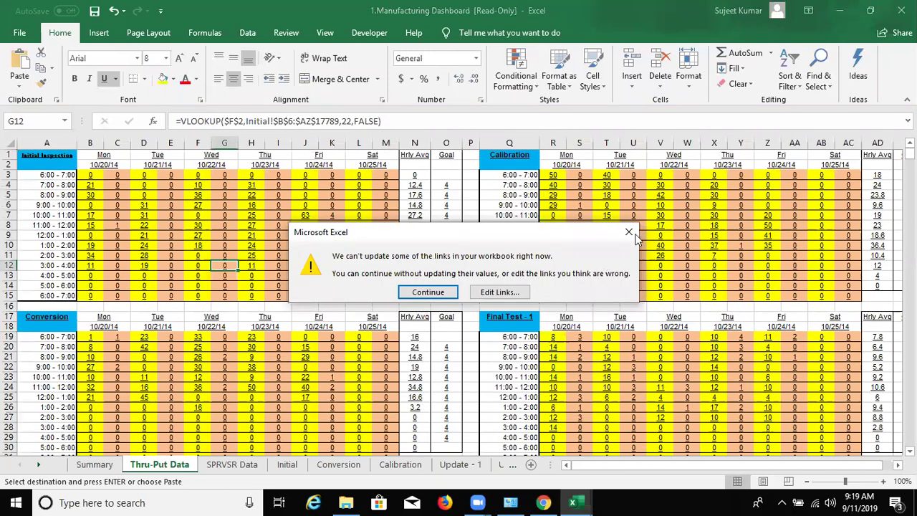
{"action": "key", "text": "Return"}
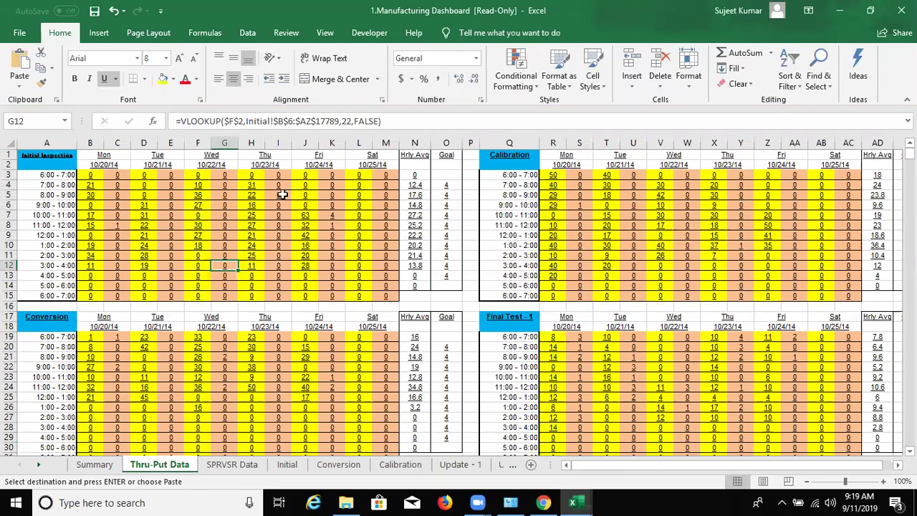
{"action": "left_click", "coordinate": [260, 195]}
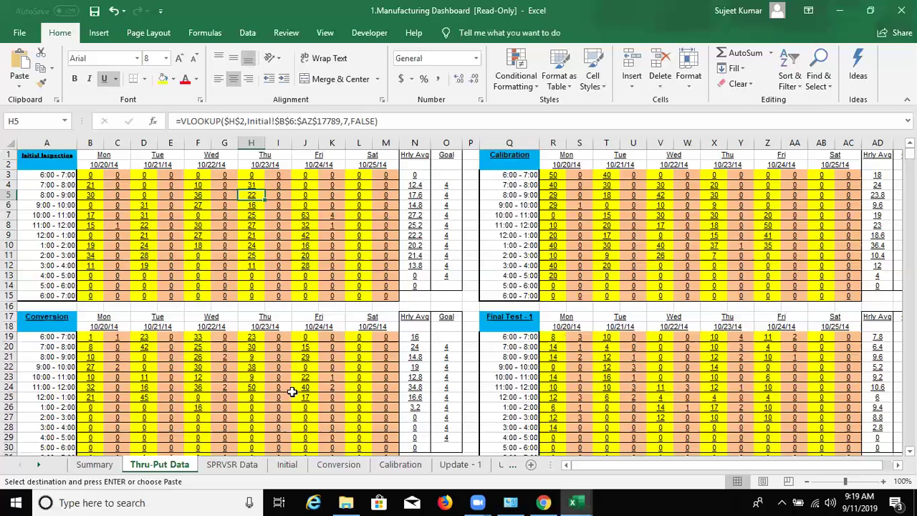
Browse the SPRVSR Data, Initial, Conversion, Calibration and Update - 1 sheets, then return to Thru-Put Data.
{"action": "left_click", "coordinate": [265, 465]}
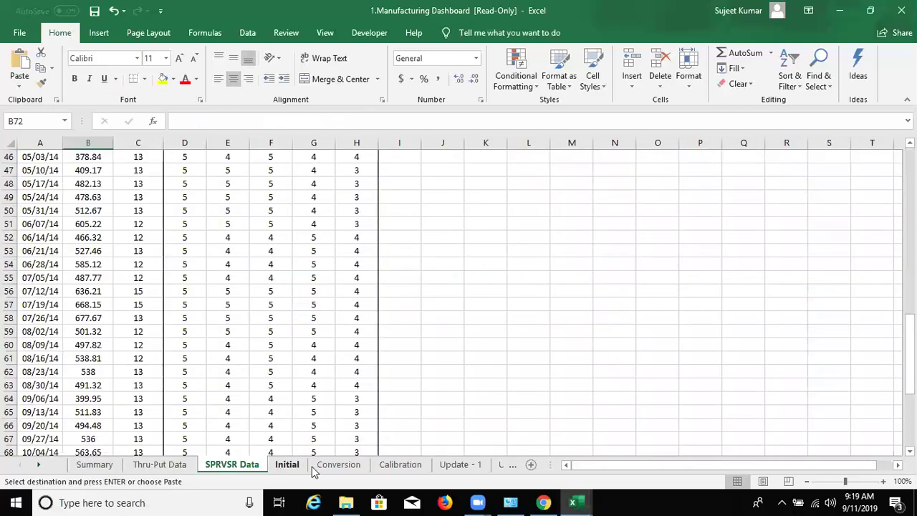
{"action": "left_click", "coordinate": [310, 465]}
{"action": "left_click", "coordinate": [343, 464]}
{"action": "left_click", "coordinate": [374, 464]}
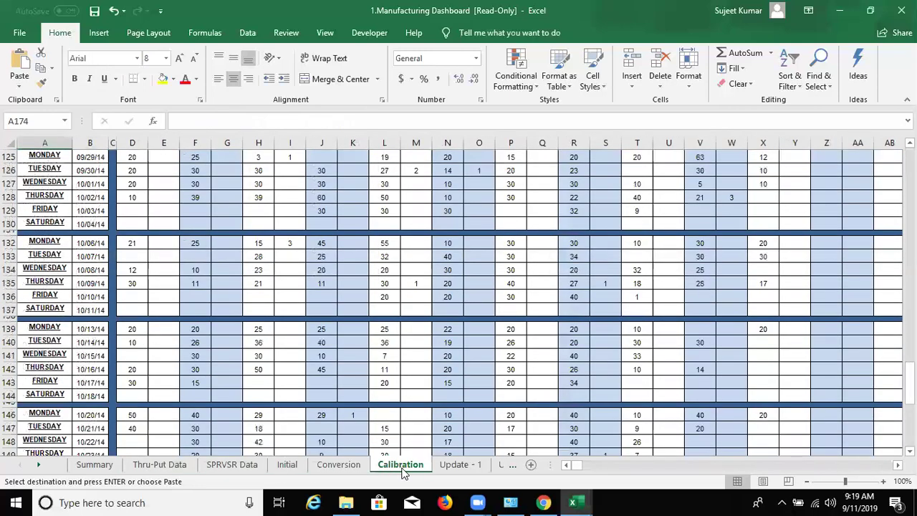
{"action": "left_click", "coordinate": [447, 466]}
{"action": "left_click", "coordinate": [182, 463]}
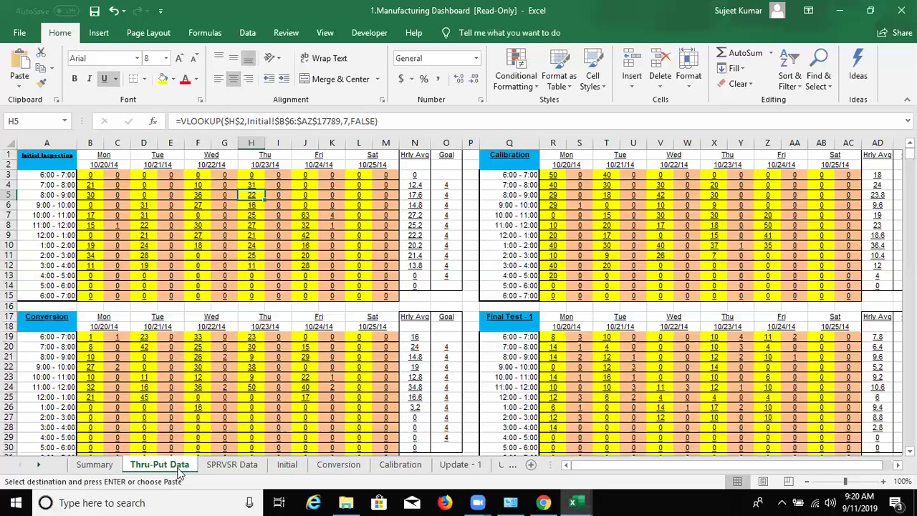
Copy the Thru-Put Data sheet into a new book using Move or Copy with Create a copy ticked.
{"action": "right_click", "coordinate": [179, 474]}
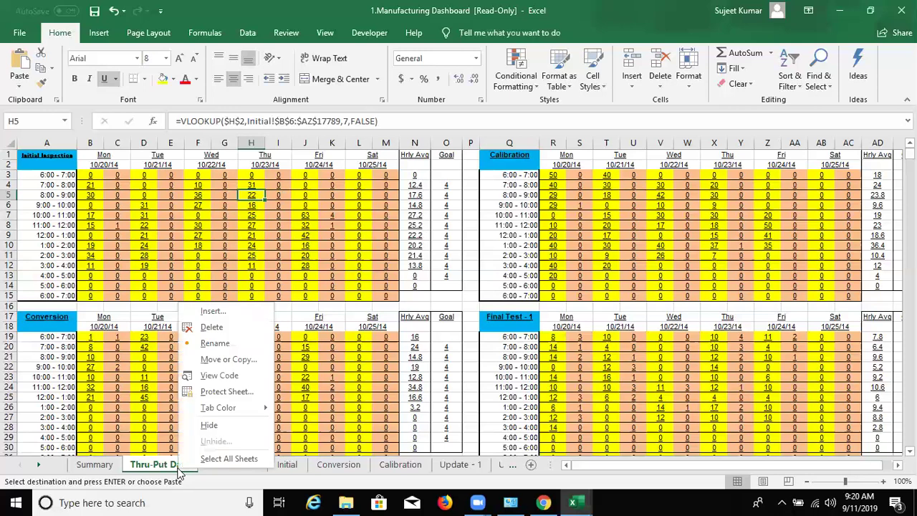
{"action": "left_click", "coordinate": [221, 360]}
{"action": "left_click", "coordinate": [172, 416]}
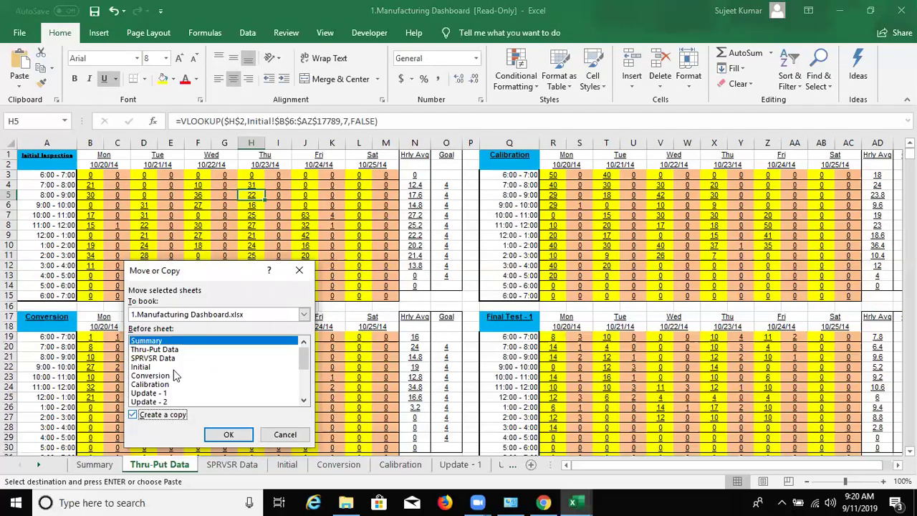
{"action": "left_click", "coordinate": [179, 315]}
{"action": "left_click", "coordinate": [179, 326]}
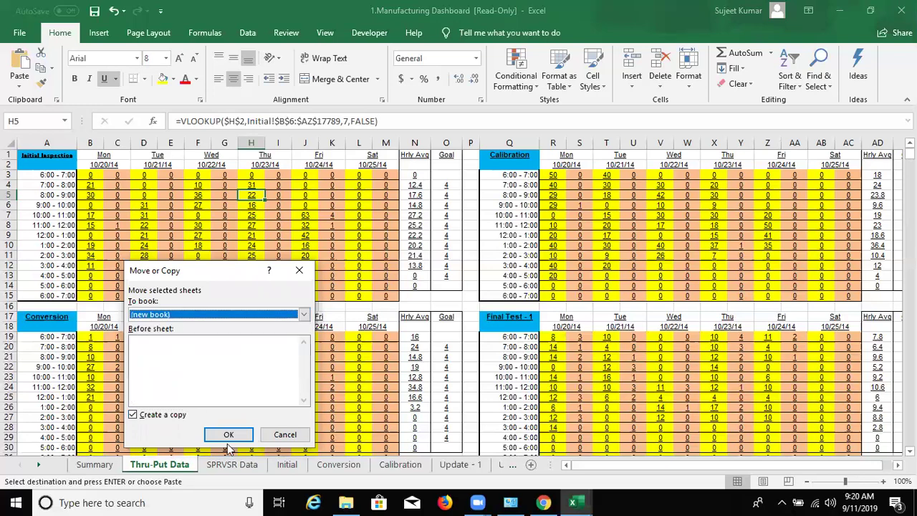
{"action": "left_click", "coordinate": [228, 435]}
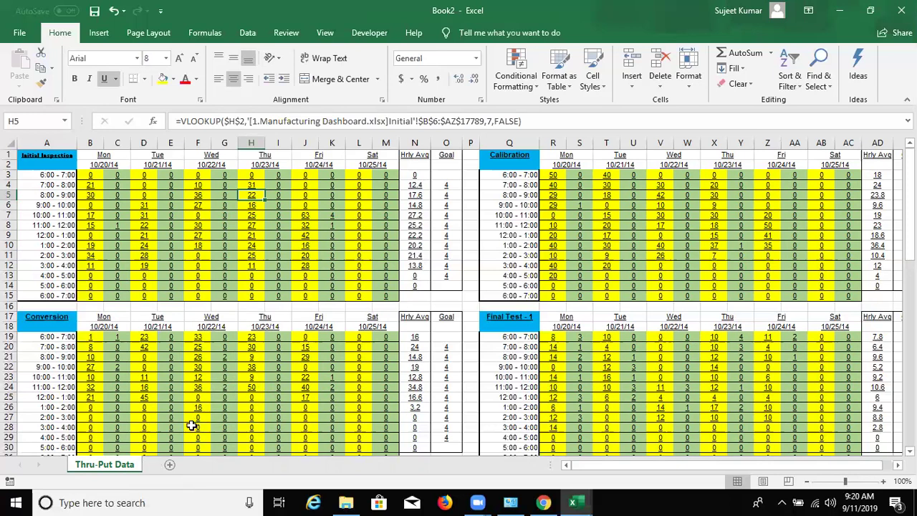
Select the whole Thru-Put Data sheet in Book2 and copy it with Ctrl+C.
{"action": "scroll", "coordinate": [396, 319], "scroll_direction": "down", "scroll_amount": 4}
{"action": "scroll", "coordinate": [396, 320], "scroll_direction": "up", "scroll_amount": 2}
{"action": "scroll", "coordinate": [396, 320], "scroll_direction": "up", "scroll_amount": 2}
{"action": "left_click", "coordinate": [144, 265]}
{"action": "left_click", "coordinate": [172, 275]}
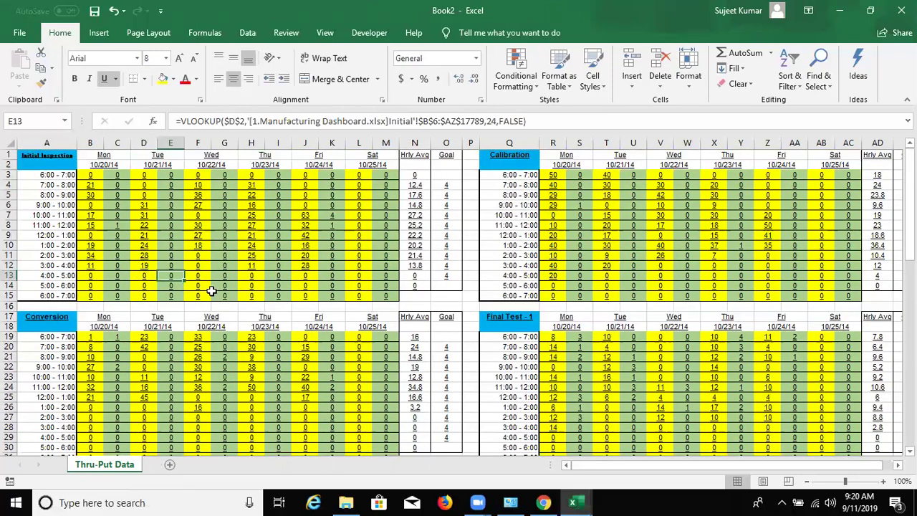
{"action": "left_click_drag", "start_coordinate": [445, 245], "coordinate": [446, 255]}
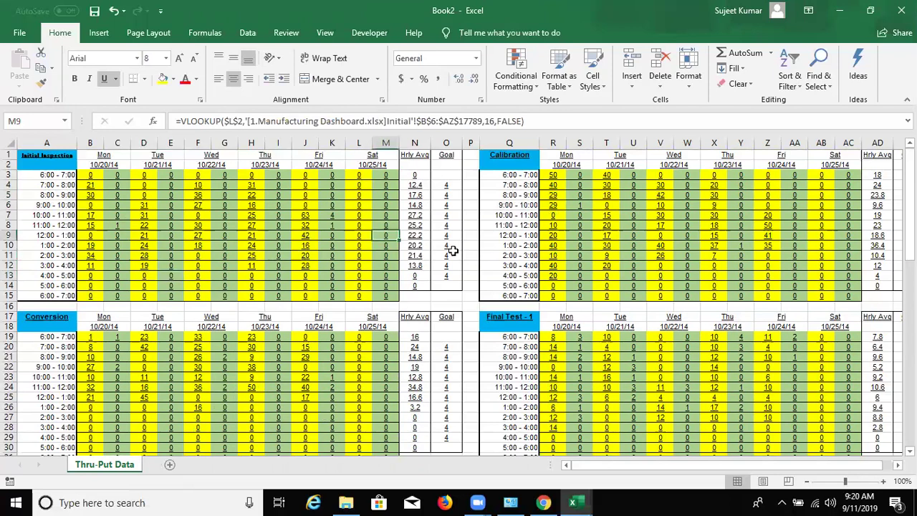
{"action": "left_click", "coordinate": [451, 293]}
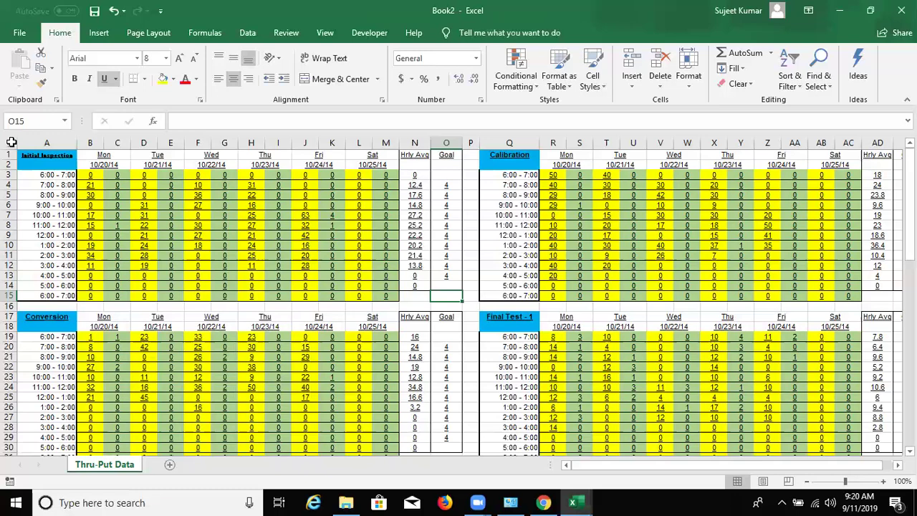
{"action": "left_click", "coordinate": [12, 142]}
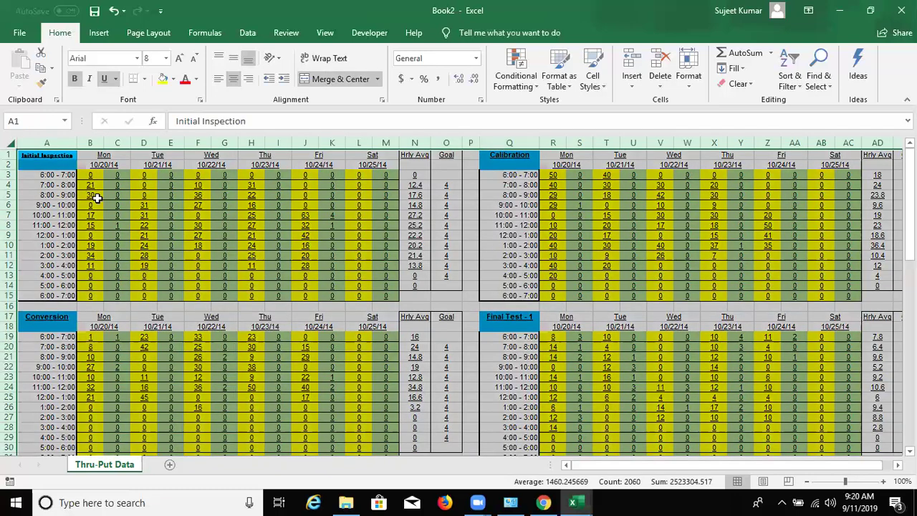
{"action": "key", "text": "ctrl+c"}
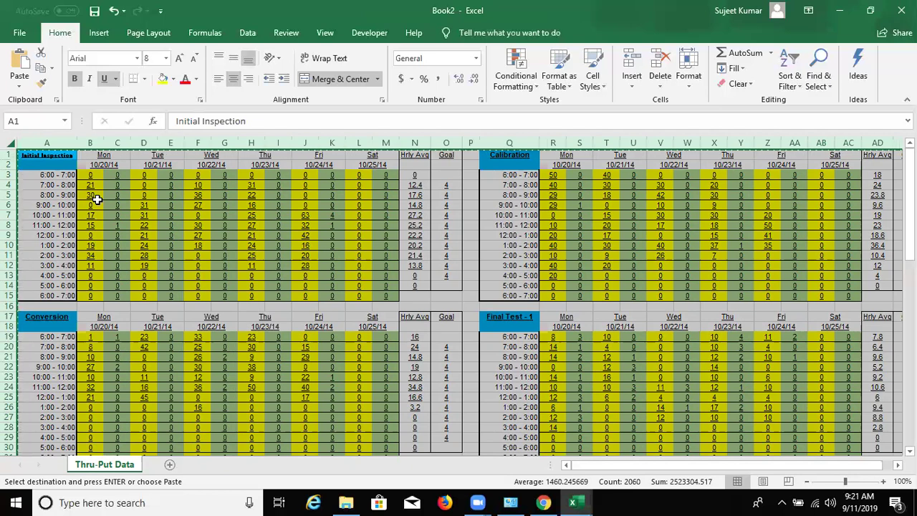
Paste Special the copied sheet over itself as Values, then check cells in column J.
{"action": "right_click", "coordinate": [119, 232]}
{"action": "left_click", "coordinate": [151, 306]}
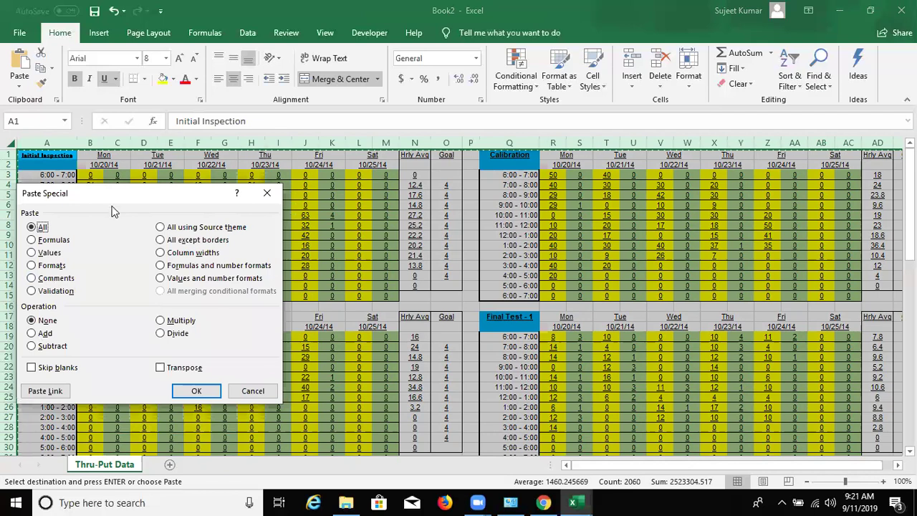
{"action": "left_click_drag", "start_coordinate": [114, 202], "coordinate": [281, 196]}
{"action": "left_click", "coordinate": [214, 245]}
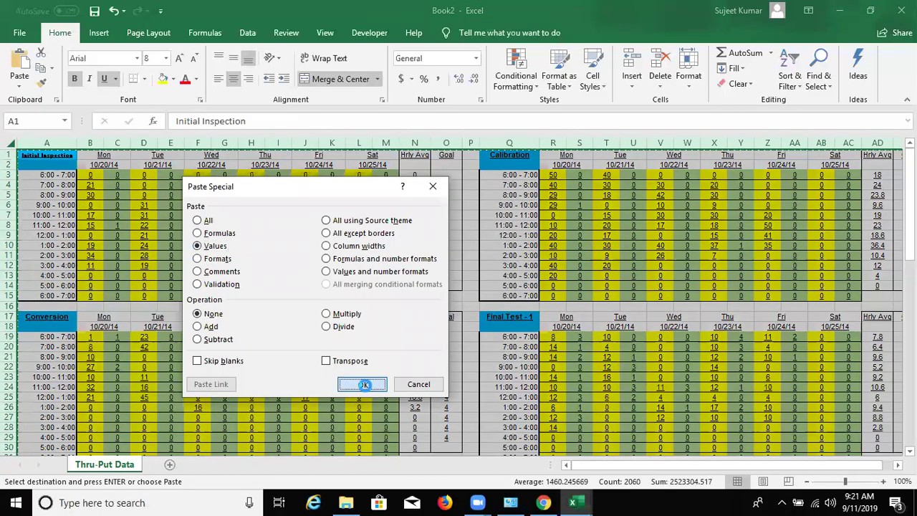
{"action": "left_click", "coordinate": [362, 384]}
{"action": "left_click_drag", "start_coordinate": [308, 286], "coordinate": [308, 295]}
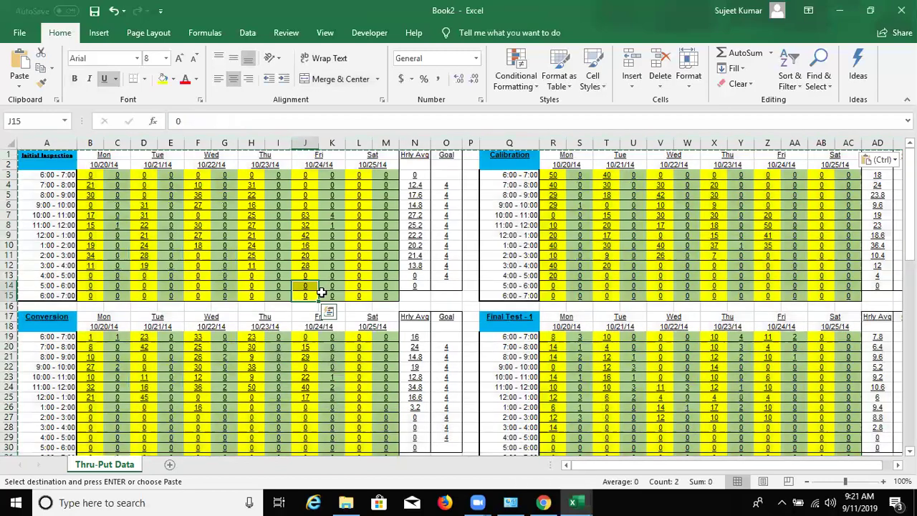
{"action": "key", "text": "Up"}
{"action": "key", "text": "Up"}
{"action": "key", "text": "Up"}
{"action": "key", "text": "Left"}
{"action": "key", "text": "Left"}
{"action": "key", "text": "Left"}
{"action": "key", "text": "Left"}
{"action": "key", "text": "Left"}
{"action": "key", "text": "Up"}
{"action": "key", "text": "Up"}
{"action": "key", "text": "Up"}
{"action": "key", "text": "Up"}
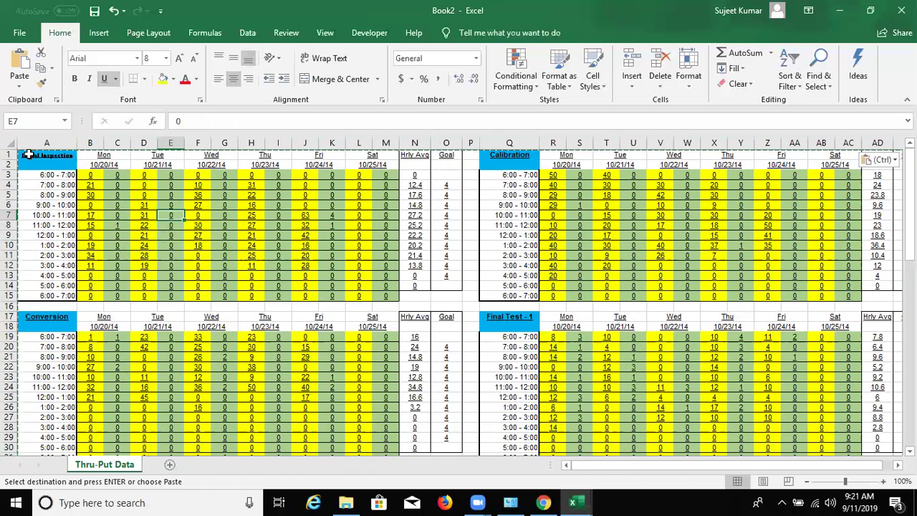
Reselect the entire sheet, repeat the Paste Special Values, and clear the copy marquee.
{"action": "left_click", "coordinate": [6, 143]}
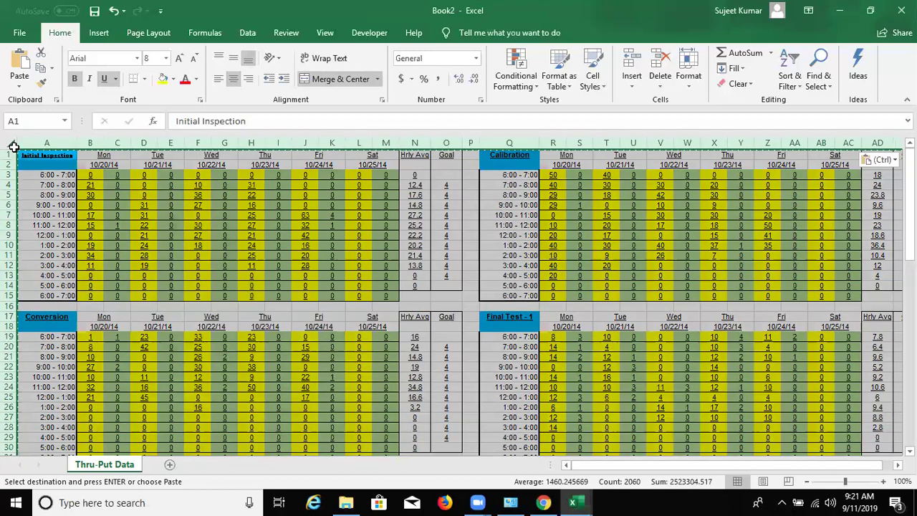
{"action": "right_click", "coordinate": [92, 180]}
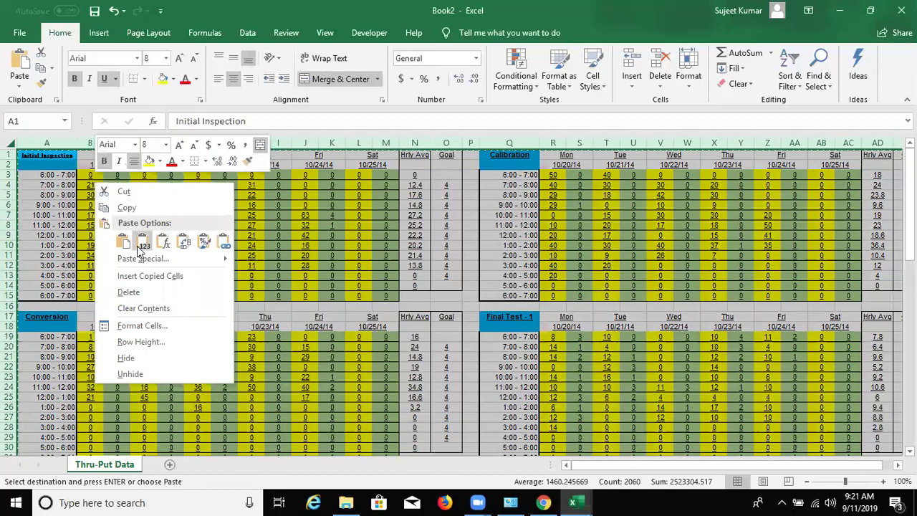
{"action": "left_click", "coordinate": [146, 259]}
{"action": "left_click", "coordinate": [42, 207]}
{"action": "left_click", "coordinate": [185, 344]}
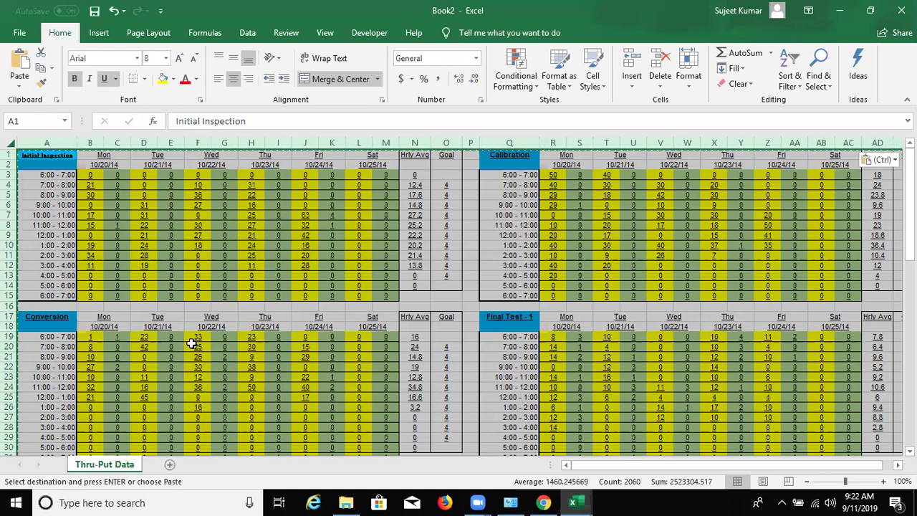
{"action": "key", "text": "Escape"}
Close Book2 with Don't Save, then close the Manufacturing Dashboard workbook.
{"action": "left_click", "coordinate": [901, 10]}
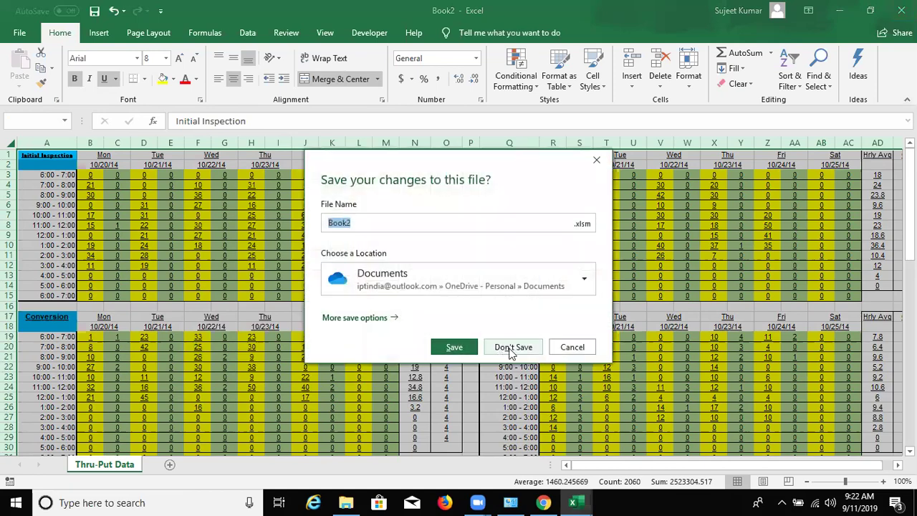
{"action": "left_click", "coordinate": [511, 349]}
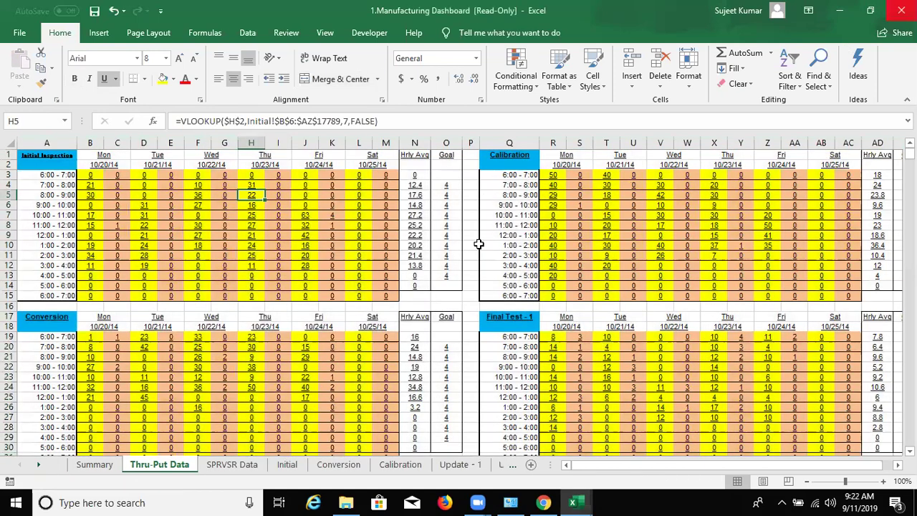
{"action": "left_click", "coordinate": [471, 245]}
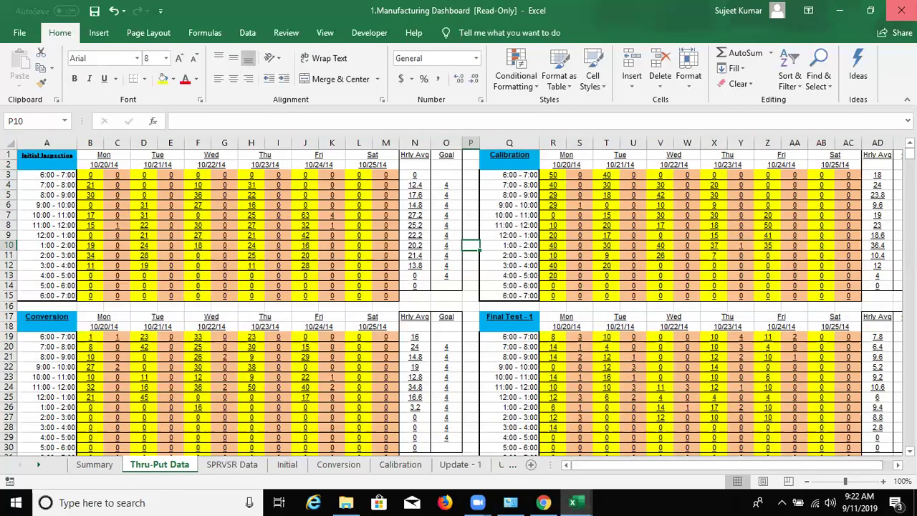
{"action": "left_click", "coordinate": [901, 12]}
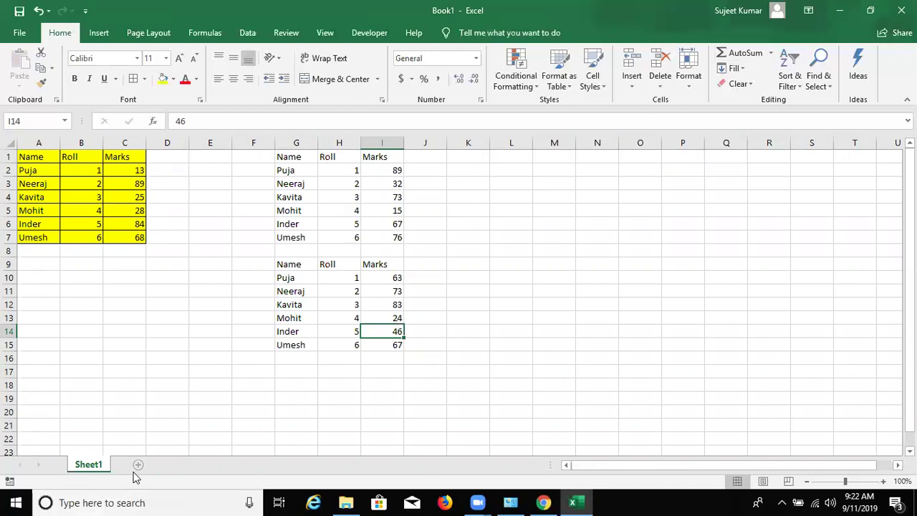
Select the Name/Roll/Marks table, then start and cancel an '=x' formula in D13.
{"action": "left_click", "coordinate": [91, 356]}
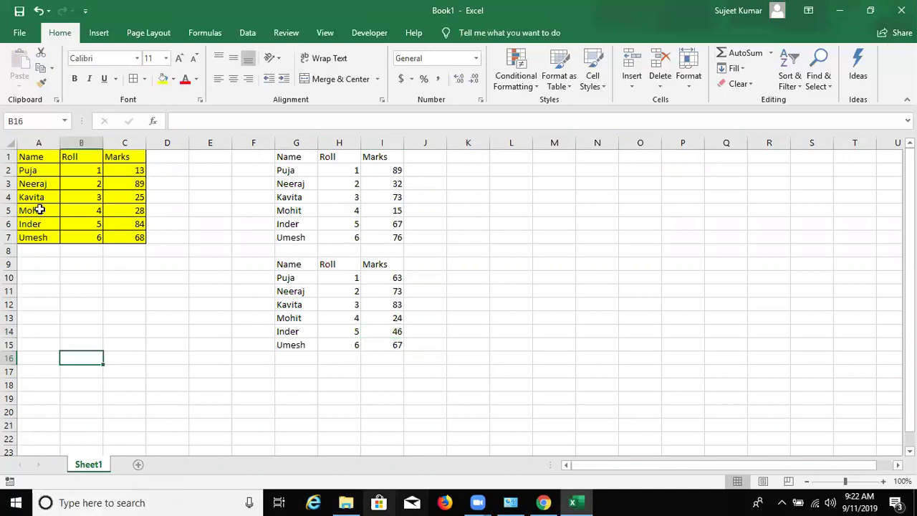
{"action": "left_click", "coordinate": [44, 185]}
{"action": "left_click_drag", "start_coordinate": [31, 155], "coordinate": [133, 237]}
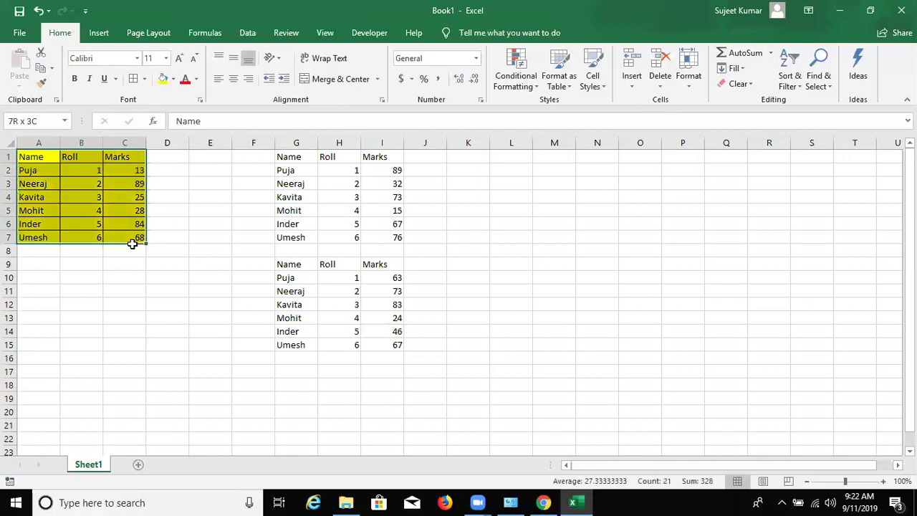
{"action": "left_click", "coordinate": [173, 317]}
{"action": "type", "text": "=x"}
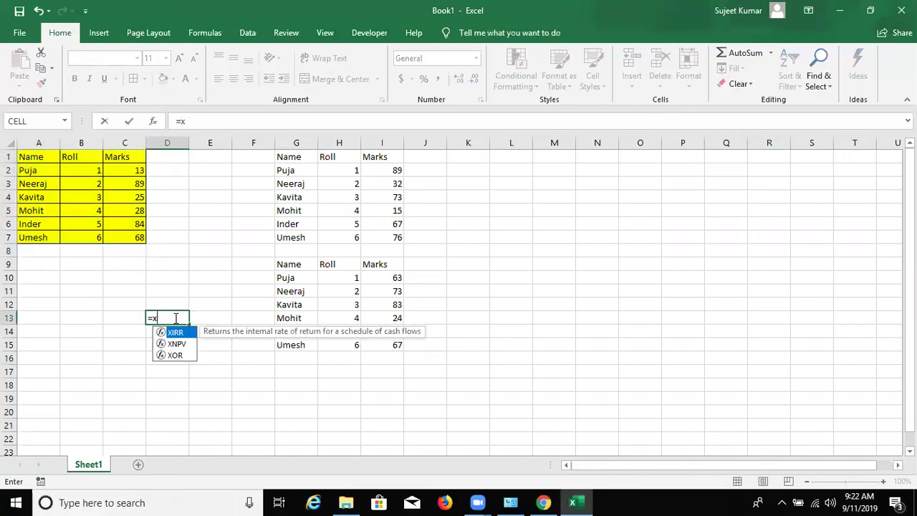
{"action": "key", "text": "Escape"}
{"action": "key", "text": "Escape"}
Copy the table A1:C7 and bring up the context menu at cell K2.
{"action": "left_click", "coordinate": [141, 236]}
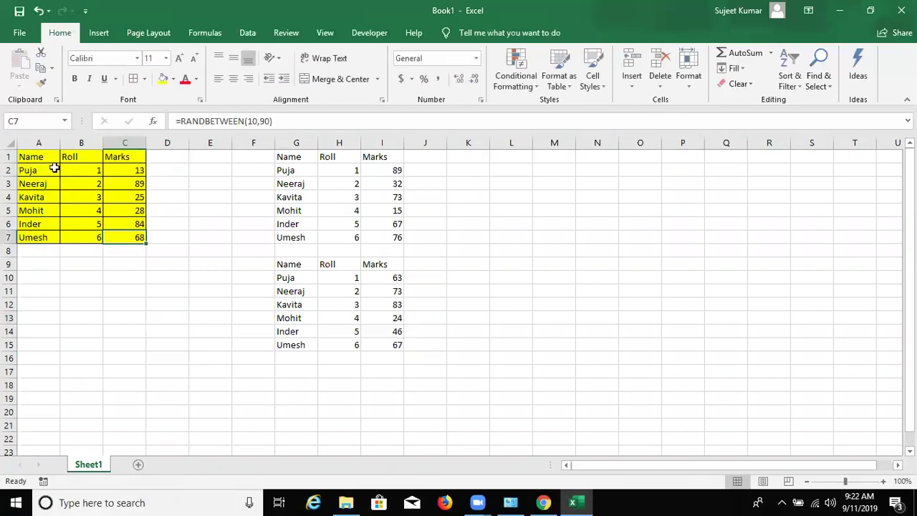
{"action": "left_click_drag", "start_coordinate": [51, 157], "coordinate": [89, 194]}
{"action": "left_click_drag", "start_coordinate": [120, 240], "coordinate": [126, 240]}
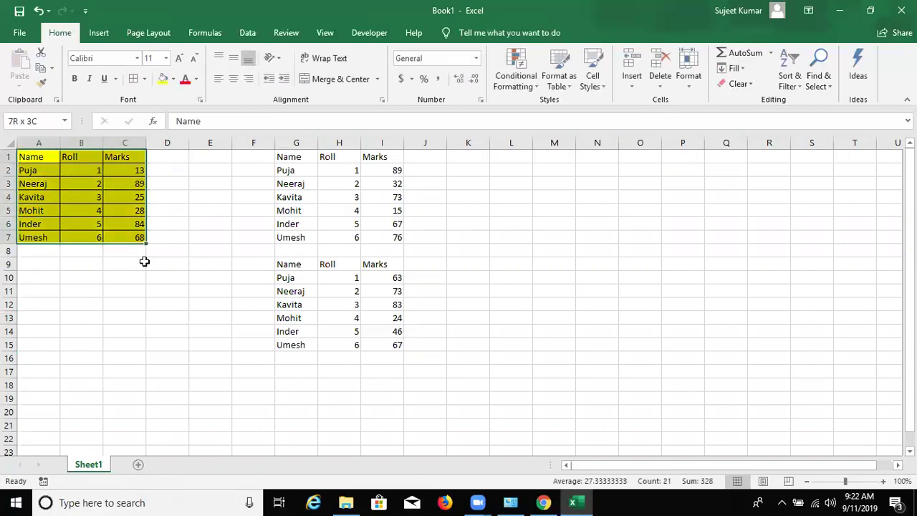
{"action": "key", "text": "ctrl+c"}
{"action": "left_click", "coordinate": [520, 142]}
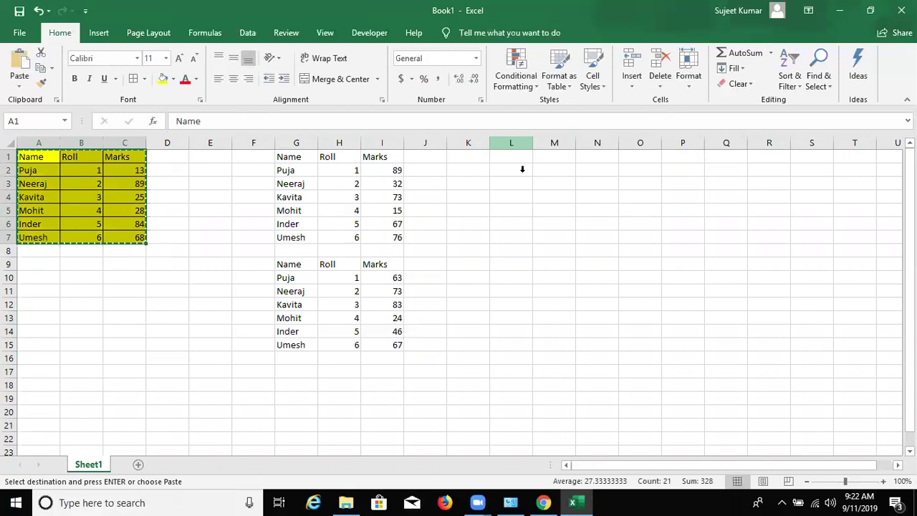
{"action": "right_click", "coordinate": [506, 178]}
{"action": "left_click", "coordinate": [478, 170]}
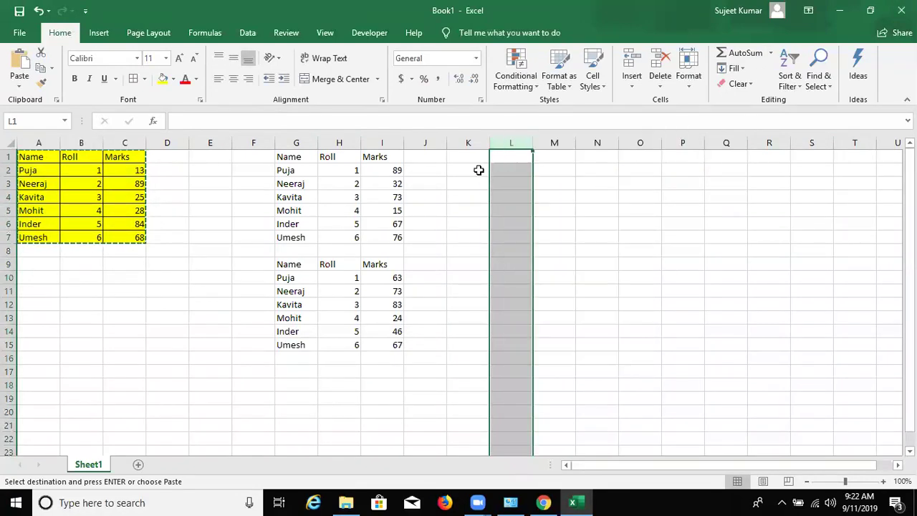
{"action": "left_click", "coordinate": [478, 171]}
{"action": "right_click", "coordinate": [480, 170]}
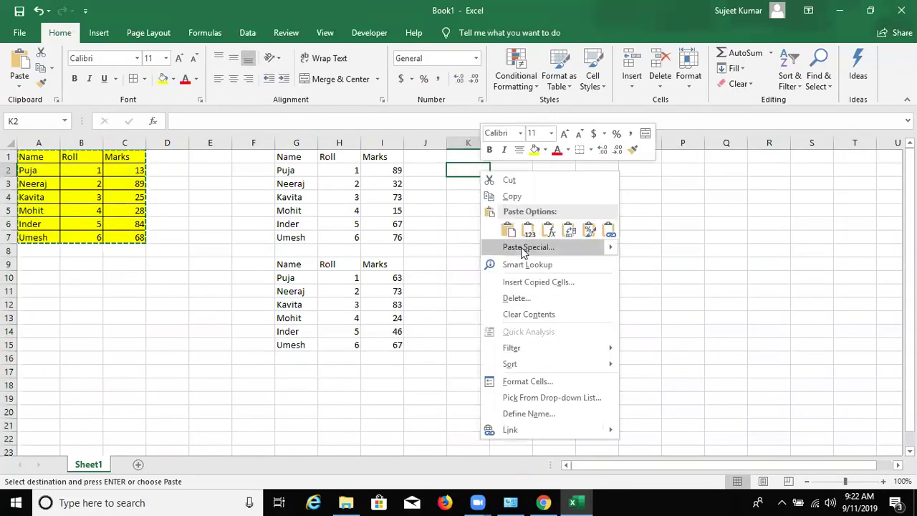
Paste only the table's formats into K2:M8 using Paste Special Formats.
{"action": "left_click", "coordinate": [521, 247]}
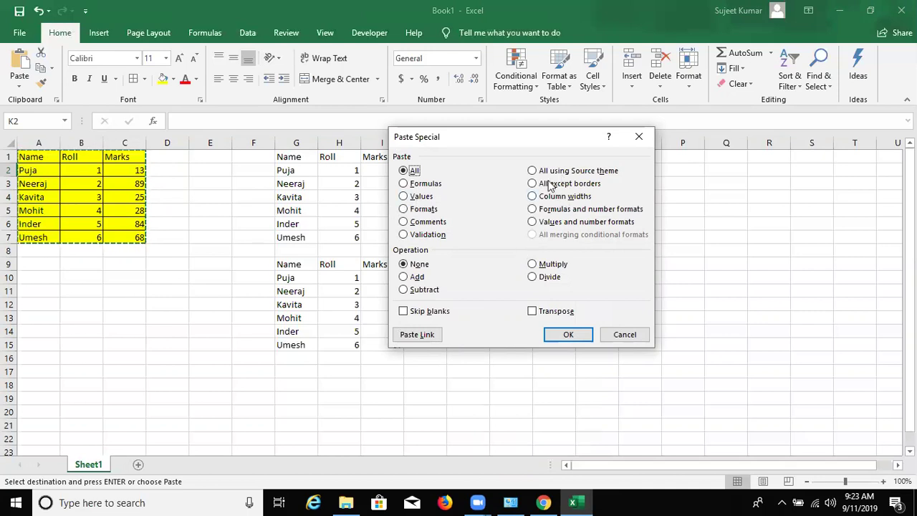
{"action": "left_click", "coordinate": [428, 210]}
{"action": "left_click", "coordinate": [566, 334]}
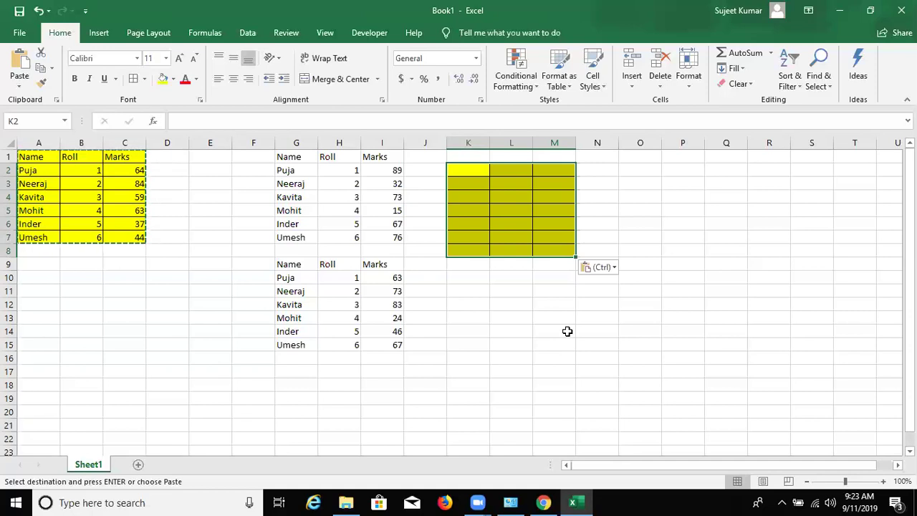
{"action": "left_click", "coordinate": [471, 274]}
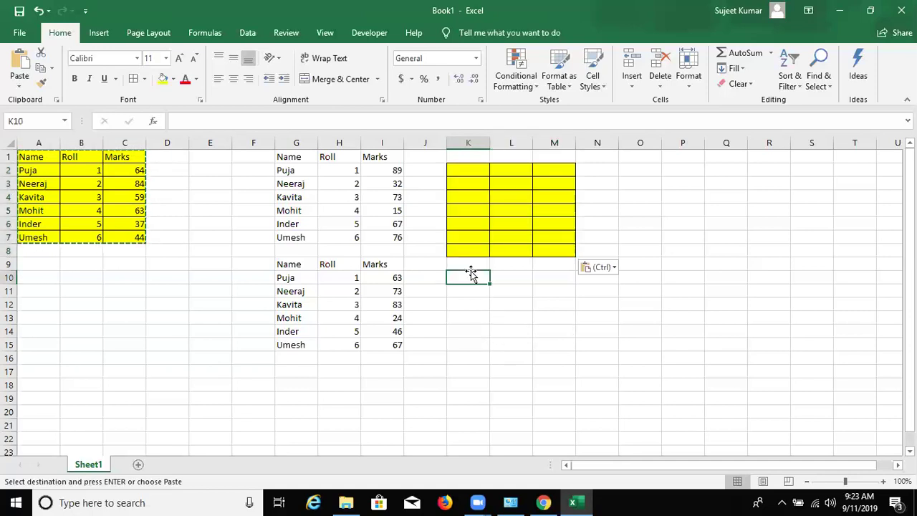
{"action": "right_click", "coordinate": [473, 280]}
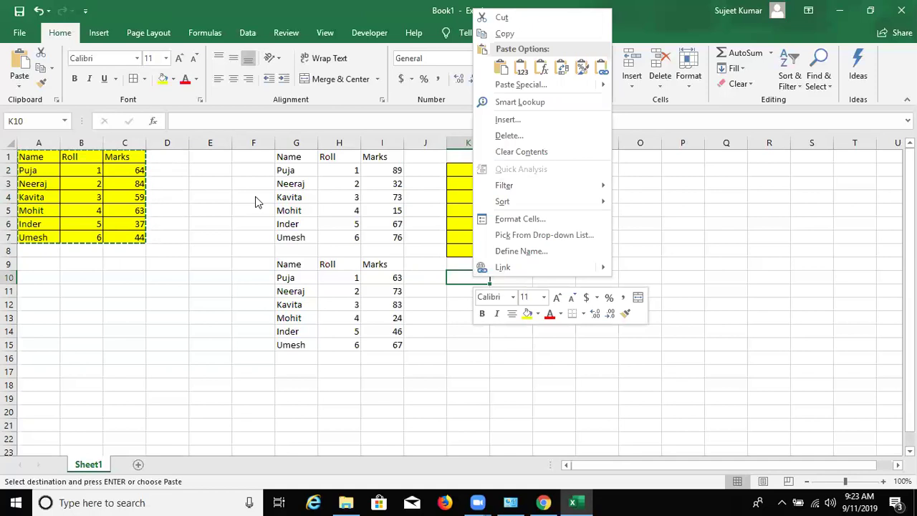
{"action": "left_click", "coordinate": [122, 154]}
{"action": "left_click", "coordinate": [122, 156]}
{"action": "right_click", "coordinate": [122, 159]}
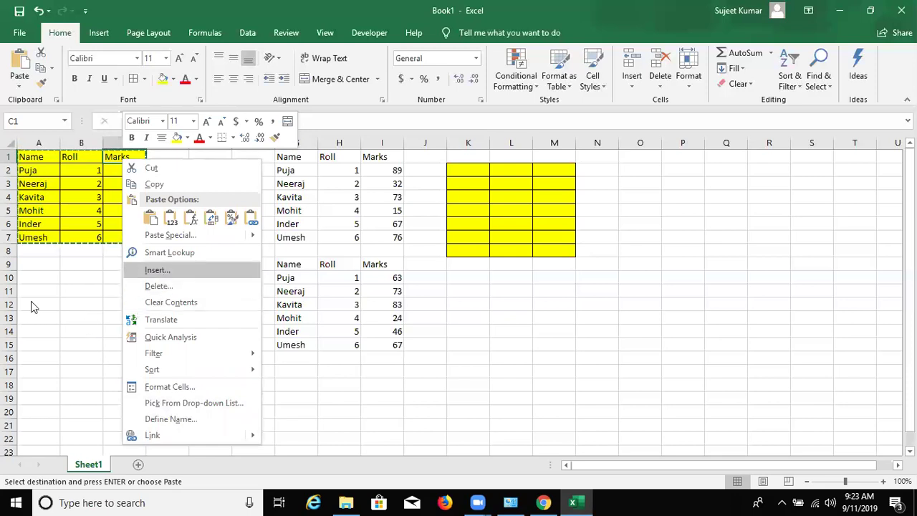
{"action": "key", "text": "Escape"}
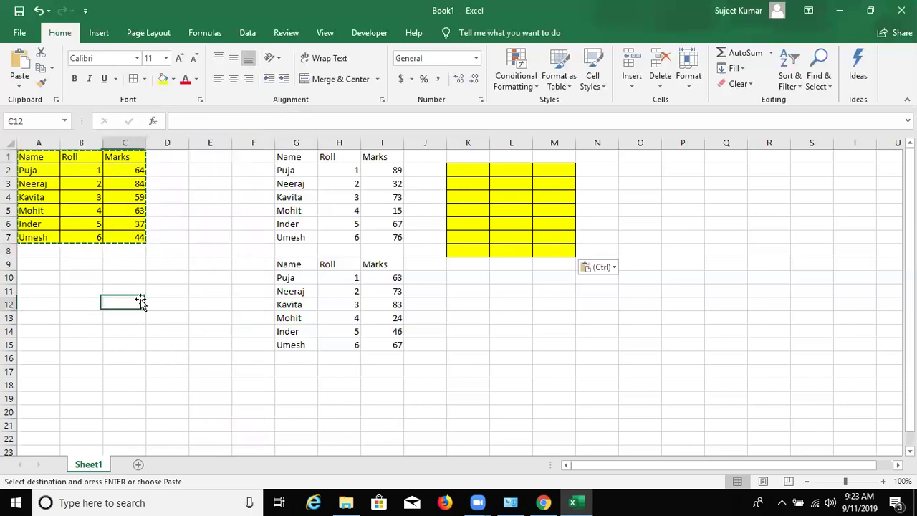
{"action": "left_click", "coordinate": [139, 281]}
{"action": "double_click", "coordinate": [139, 281]}
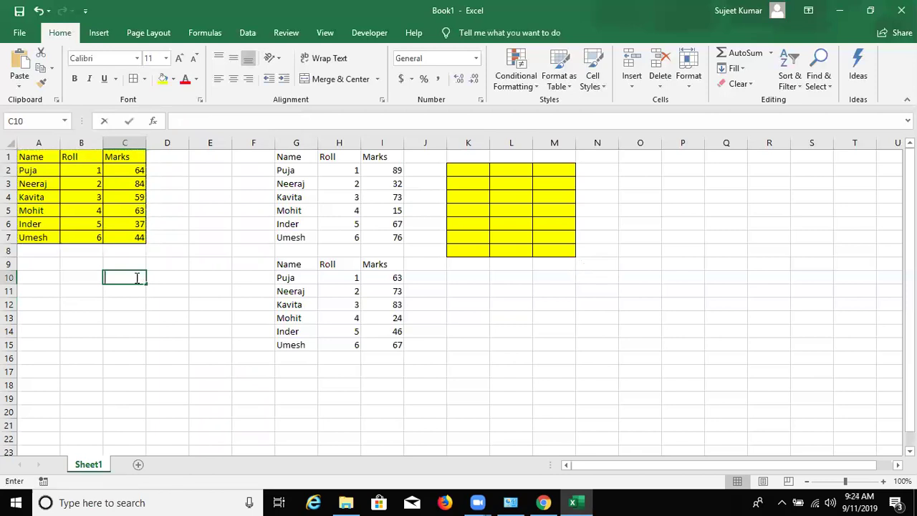
{"action": "left_click", "coordinate": [167, 290]}
{"action": "left_click", "coordinate": [133, 159]}
{"action": "right_click", "coordinate": [134, 160]}
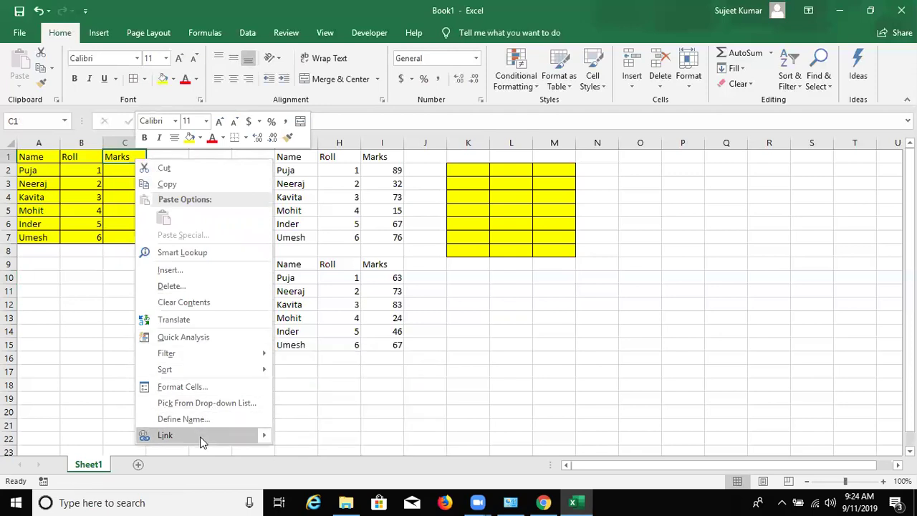
{"action": "mouse_move", "coordinate": [264, 441]}
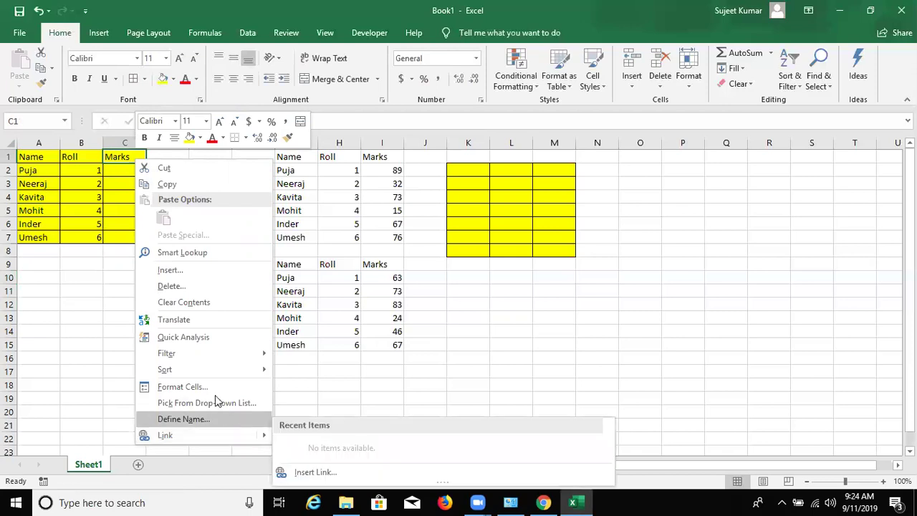
{"action": "left_click", "coordinate": [188, 272]}
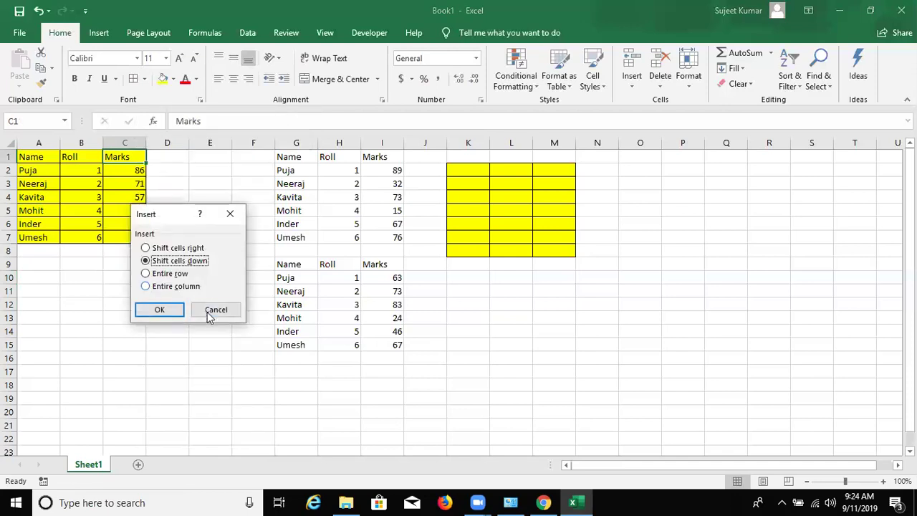
{"action": "left_click", "coordinate": [215, 312]}
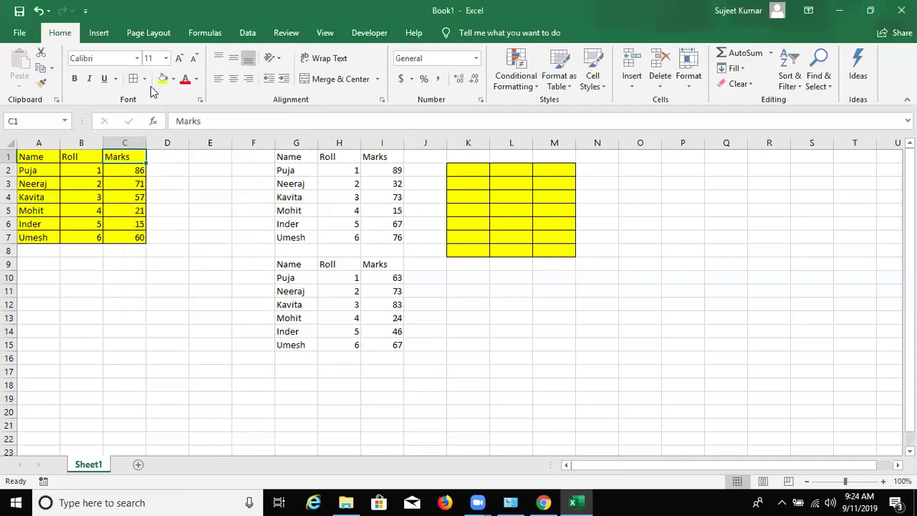
Add a 'this final marks' comment to the Marks header C1 and copy C1.
{"action": "left_click", "coordinate": [286, 33]}
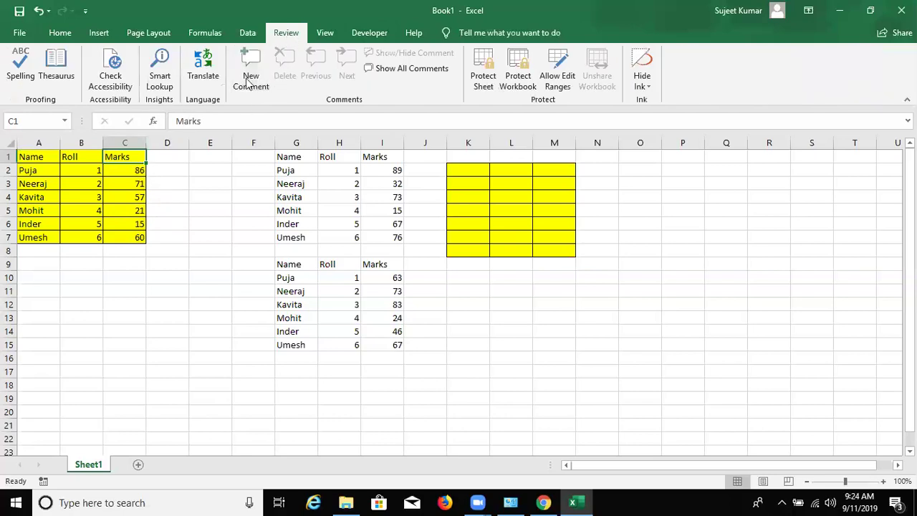
{"action": "left_click", "coordinate": [251, 75]}
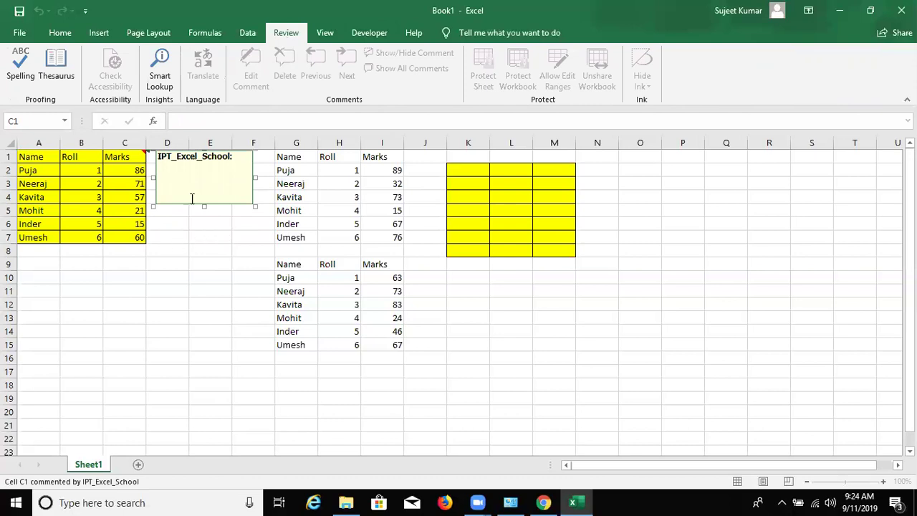
{"action": "type", "text": "this final rks"}
{"action": "left_click", "coordinate": [199, 277]}
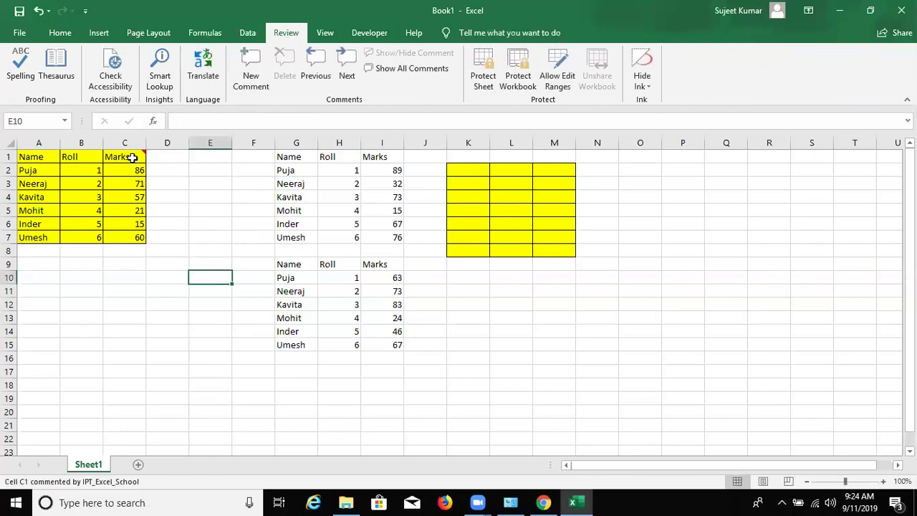
{"action": "left_click", "coordinate": [132, 157]}
{"action": "key", "text": "ctrl+c"}
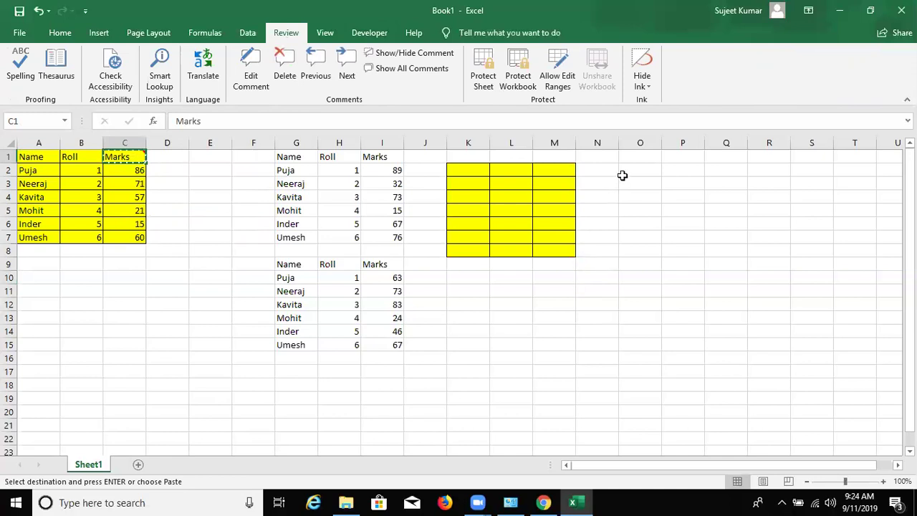
Paste only the C1 comment into O2:O8 with Paste Special Comments.
{"action": "left_click_drag", "start_coordinate": [622, 175], "coordinate": [633, 249]}
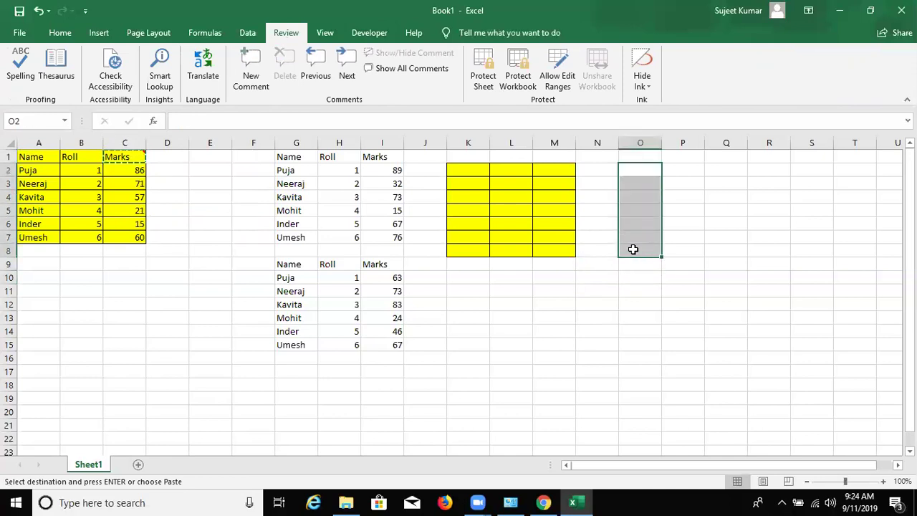
{"action": "right_click", "coordinate": [633, 249]}
{"action": "left_click", "coordinate": [652, 291]}
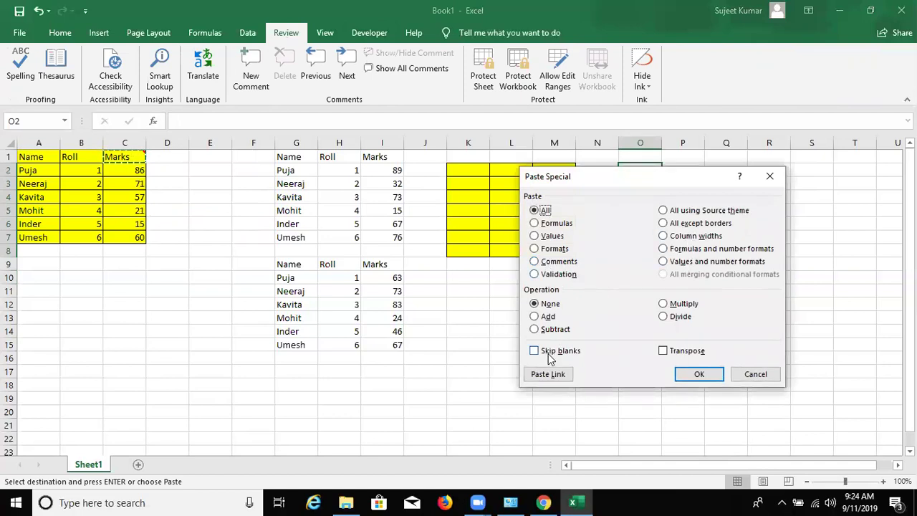
{"action": "left_click", "coordinate": [545, 261]}
{"action": "left_click", "coordinate": [699, 374]}
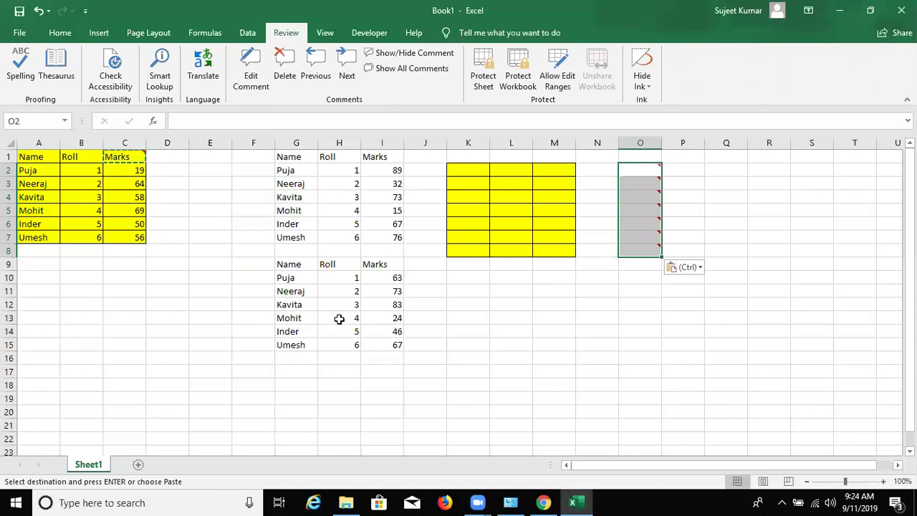
{"action": "left_click", "coordinate": [325, 290]}
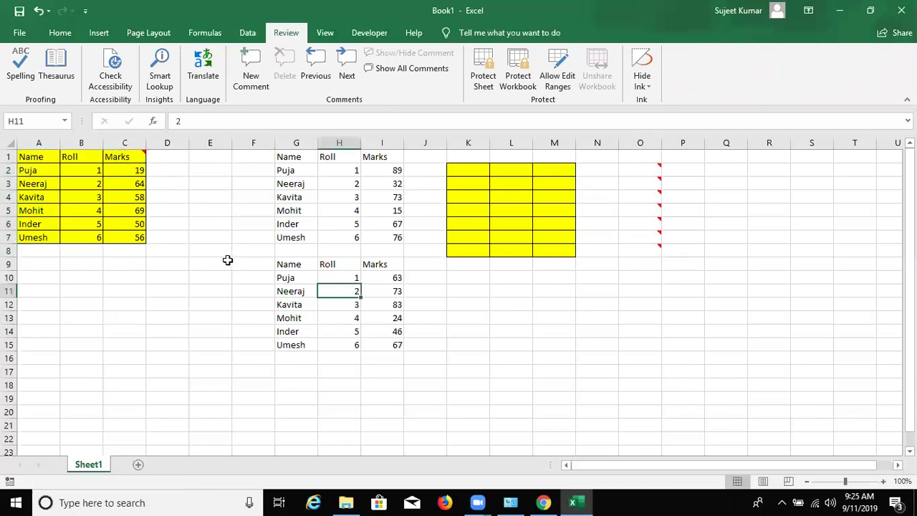
Copy table A1:C7 and paste it at N13 with Paste Special All except borders.
{"action": "left_click_drag", "start_coordinate": [33, 169], "coordinate": [126, 242]}
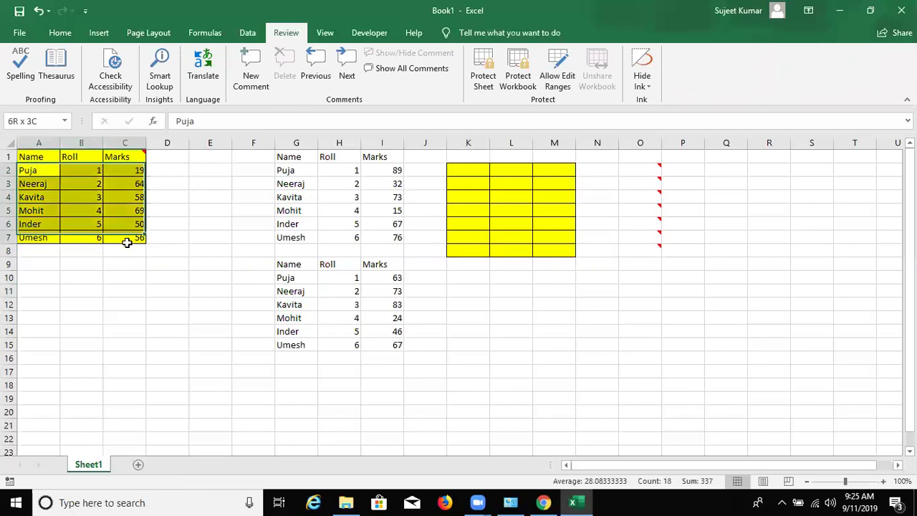
{"action": "left_click_drag", "start_coordinate": [35, 156], "coordinate": [134, 236]}
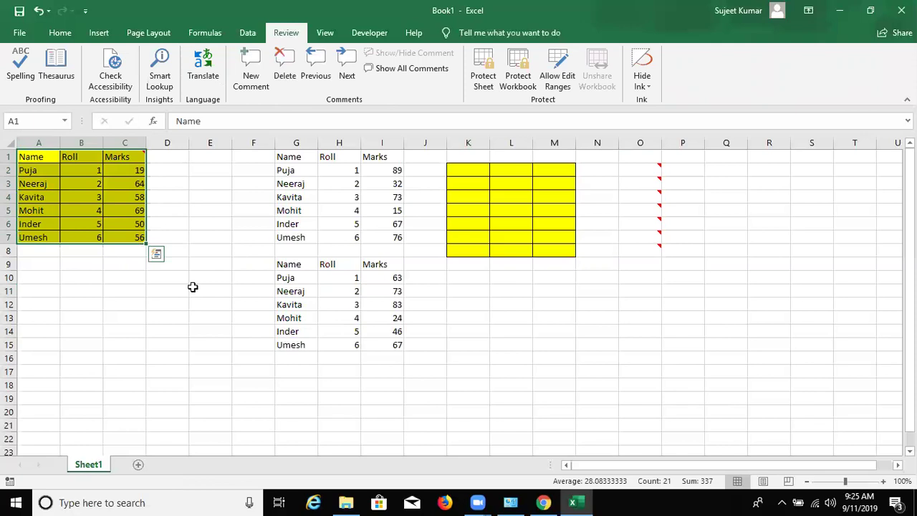
{"action": "key", "text": "ctrl+c"}
{"action": "right_click", "coordinate": [602, 317]}
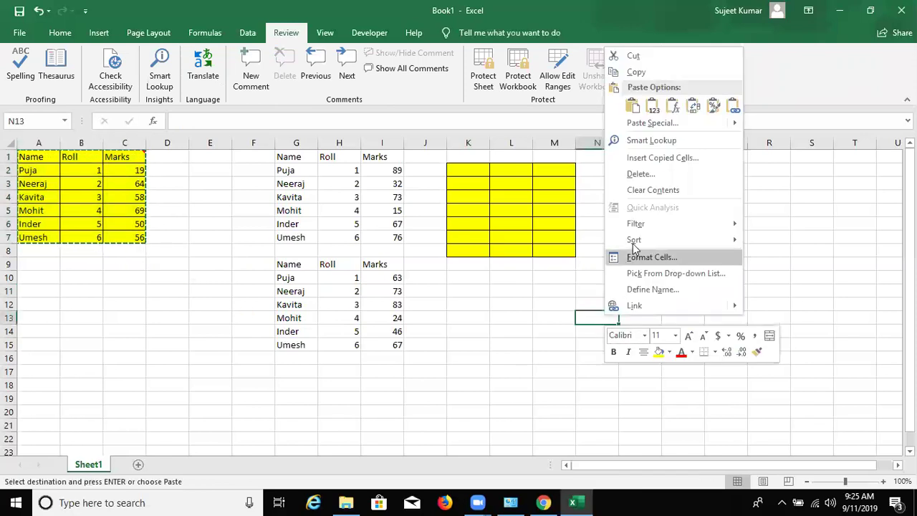
{"action": "left_click", "coordinate": [648, 122]}
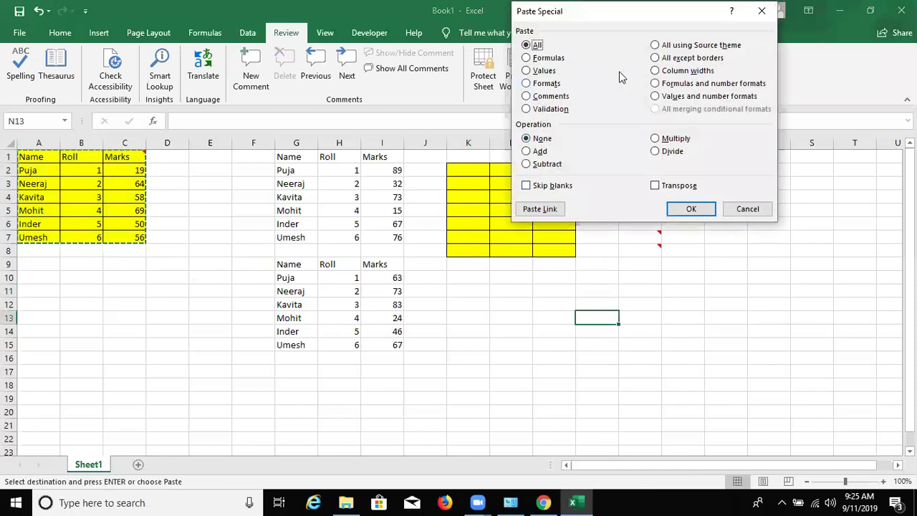
{"action": "left_click", "coordinate": [682, 58]}
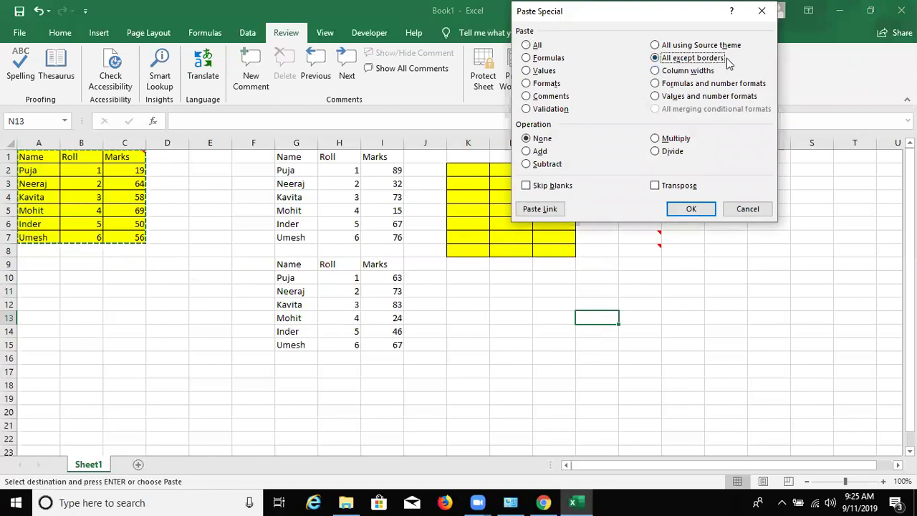
{"action": "left_click", "coordinate": [676, 212]}
Select columns E through Q.
{"action": "left_click", "coordinate": [552, 291]}
{"action": "left_click", "coordinate": [201, 143]}
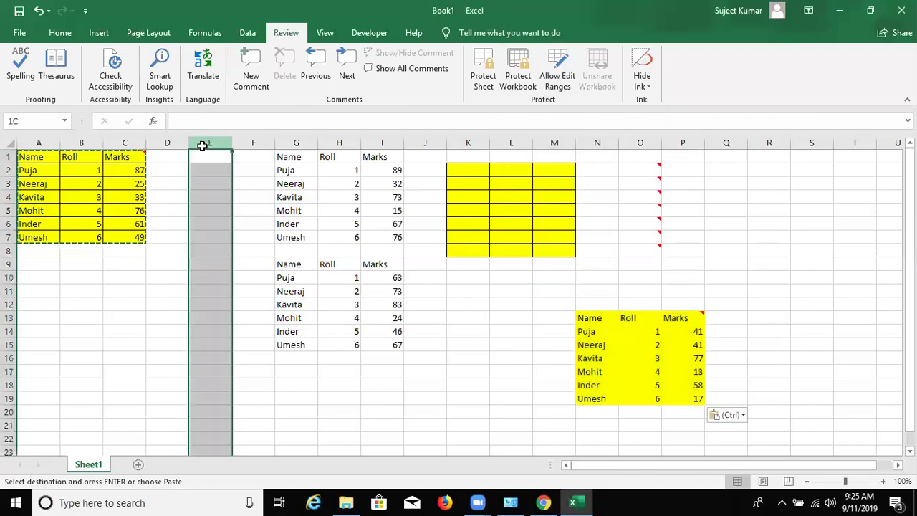
{"action": "left_click", "coordinate": [743, 159], "text": "shift"}
Clear columns E:Q, auto-fit all column widths, and select the table A1:C7.
{"action": "key", "text": "Delete"}
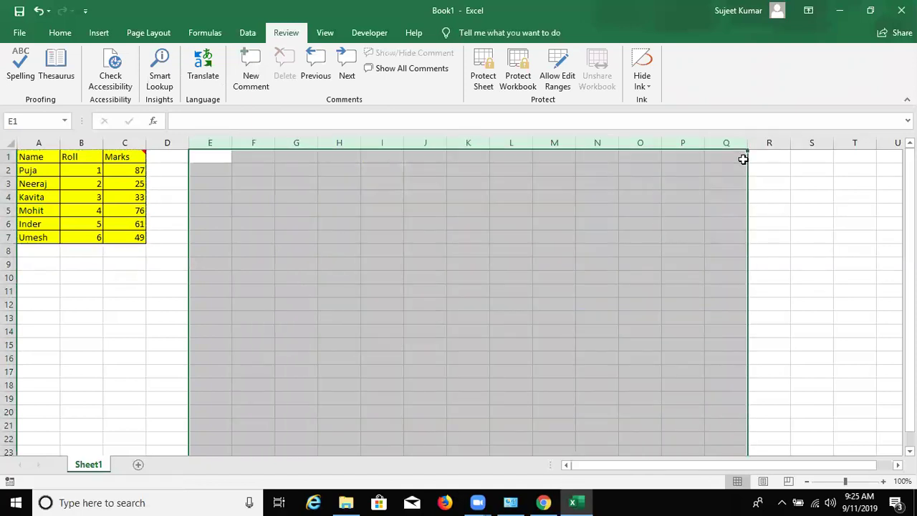
{"action": "left_click", "coordinate": [472, 308]}
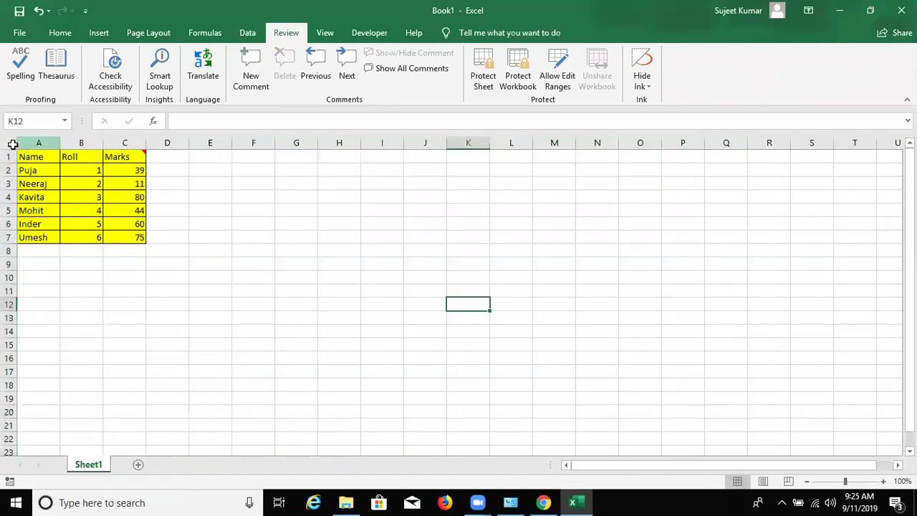
{"action": "left_click", "coordinate": [10, 143]}
{"action": "left_click_drag", "start_coordinate": [60, 142], "coordinate": [62, 143]}
{"action": "double_click", "coordinate": [62, 142]}
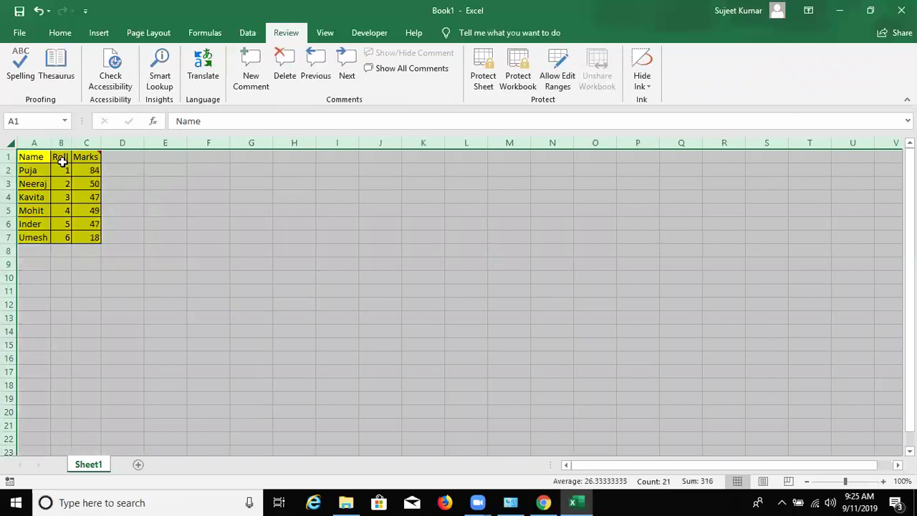
{"action": "left_click", "coordinate": [62, 157]}
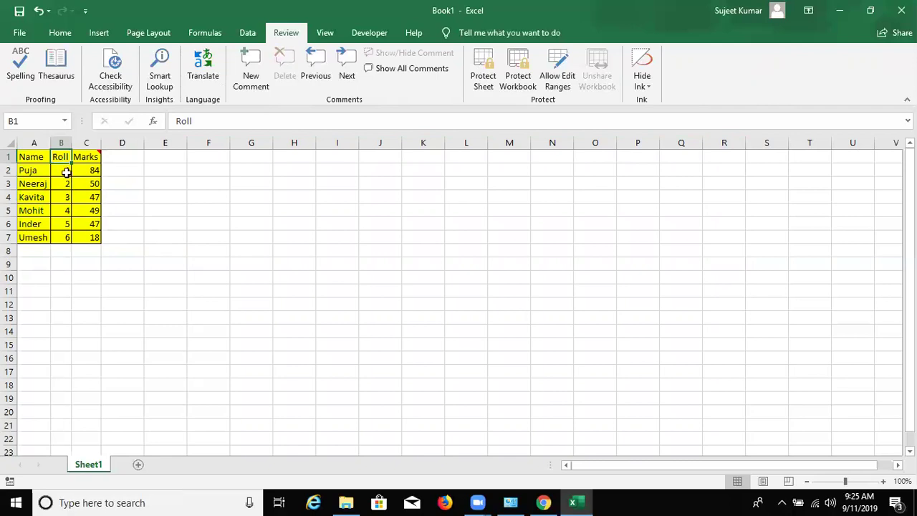
{"action": "left_click_drag", "start_coordinate": [23, 158], "coordinate": [75, 231]}
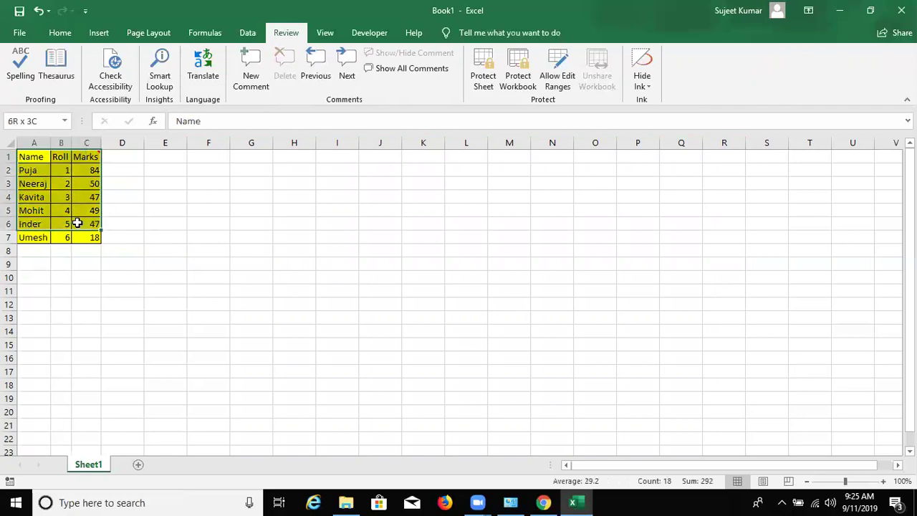
Paste a copy of the table at J1 and give it the original column widths.
{"action": "key", "text": "ctrl+c"}
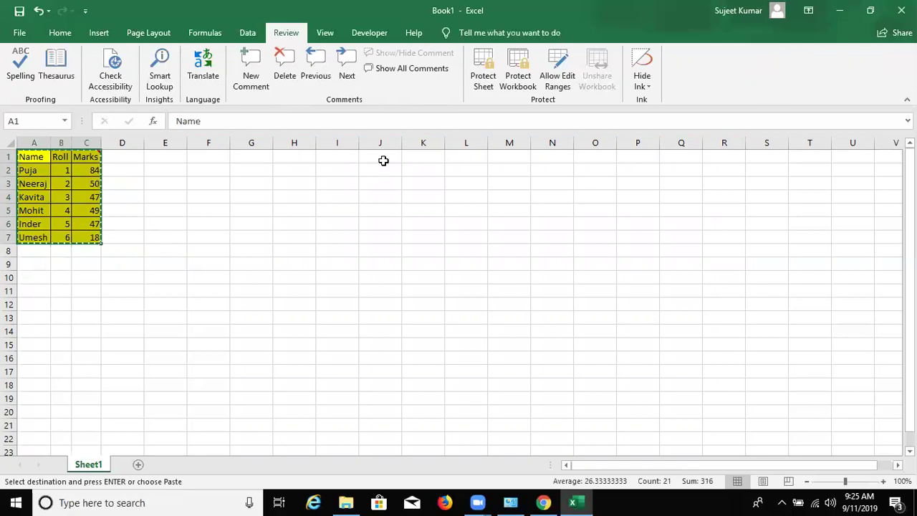
{"action": "left_click", "coordinate": [383, 159]}
{"action": "key", "text": "ctrl+v"}
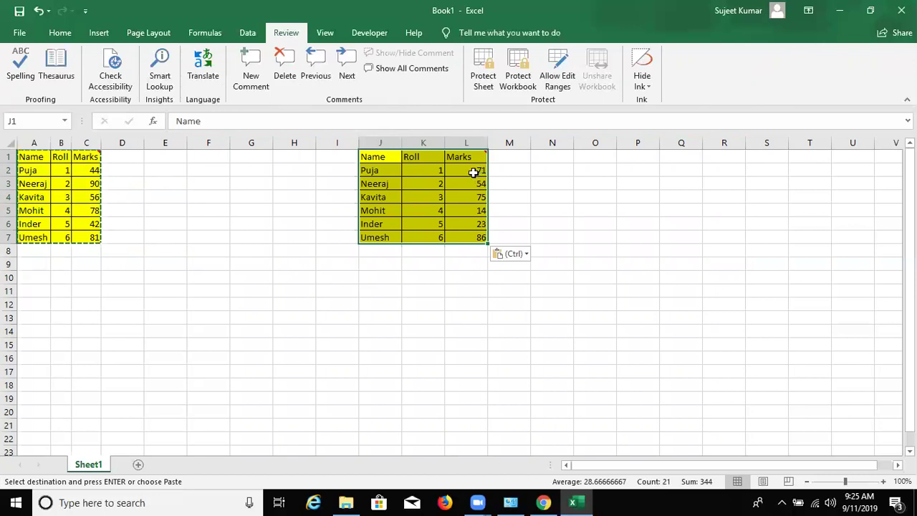
{"action": "right_click", "coordinate": [412, 204]}
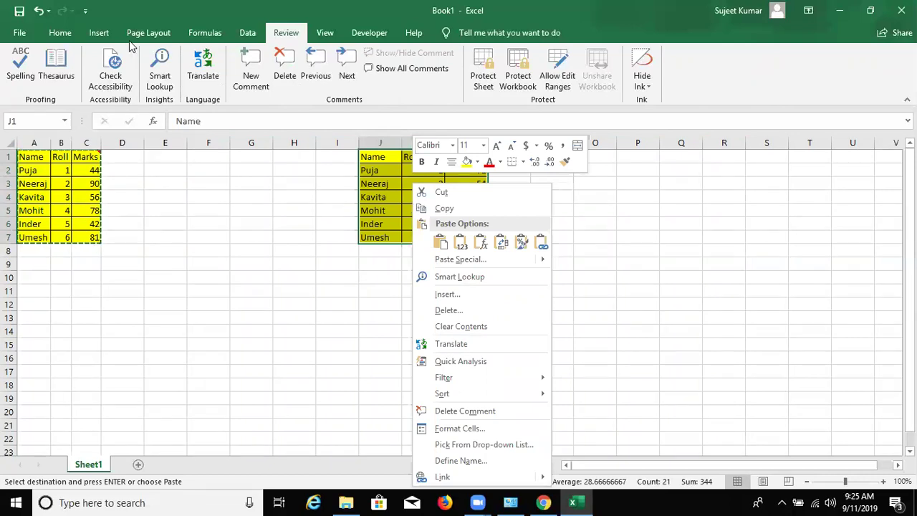
{"action": "left_click", "coordinate": [473, 259]}
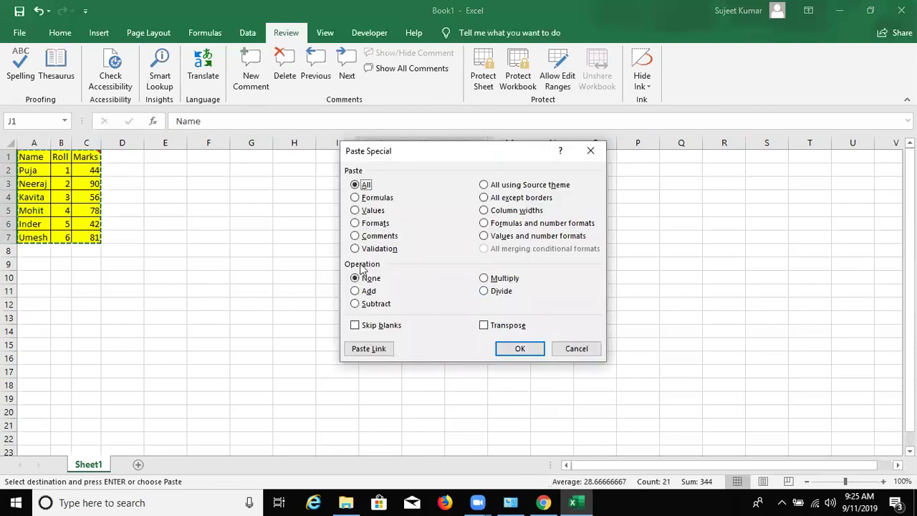
{"action": "double_click", "coordinate": [501, 210]}
Paste the source column widths at N1, then paste the table into N1:P7.
{"action": "left_click", "coordinate": [497, 158]}
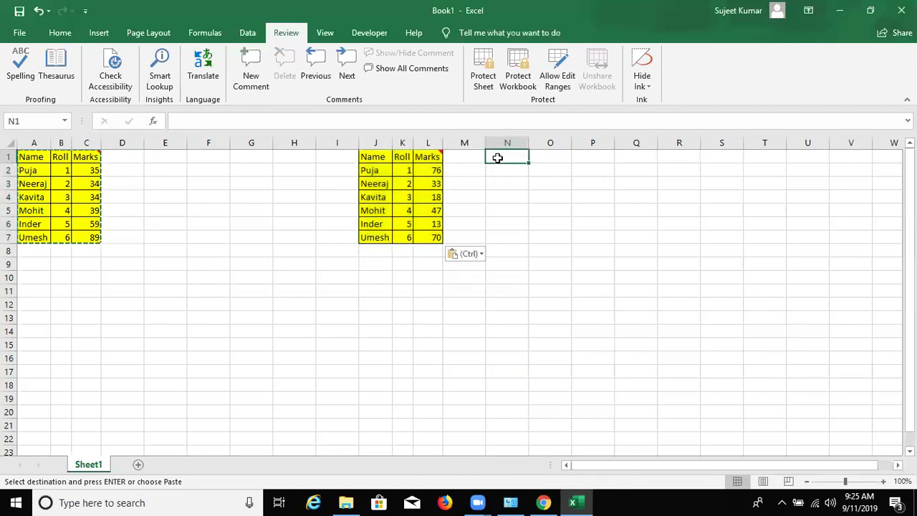
{"action": "right_click", "coordinate": [498, 157]}
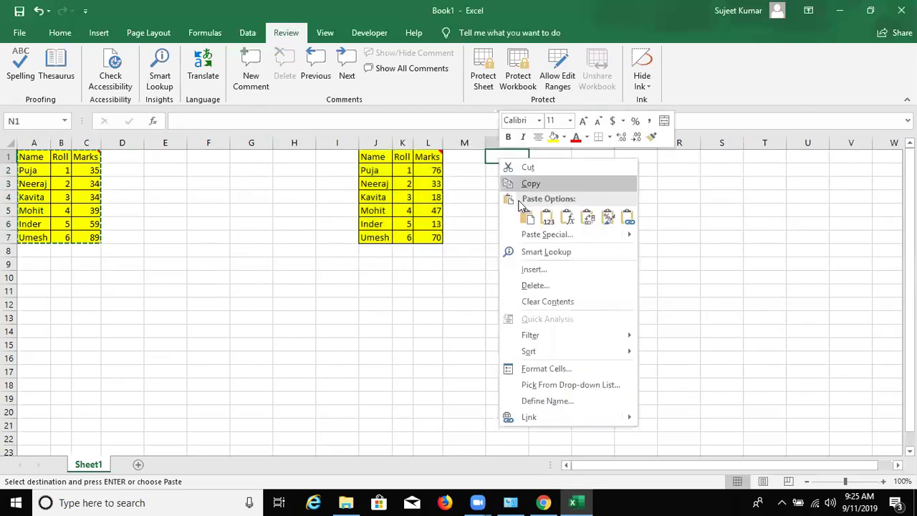
{"action": "left_click", "coordinate": [533, 237]}
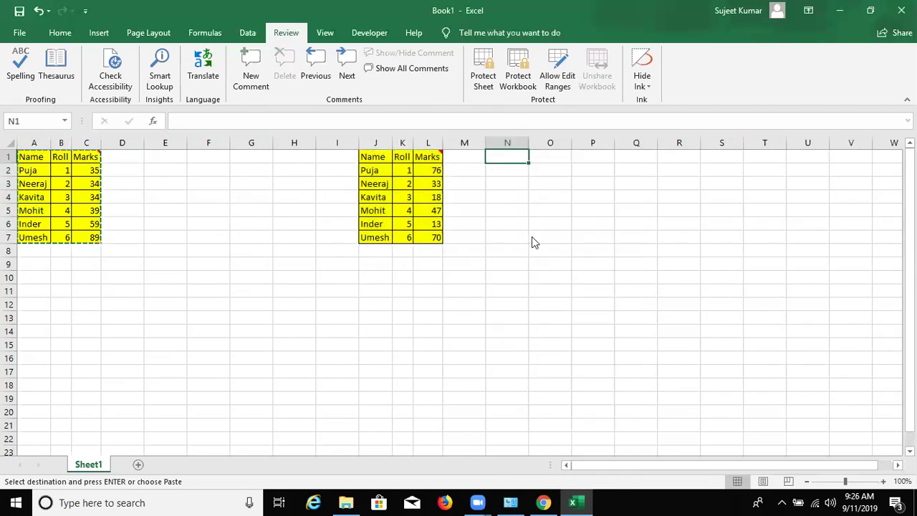
{"action": "left_click", "coordinate": [566, 186]}
{"action": "left_click", "coordinate": [580, 320]}
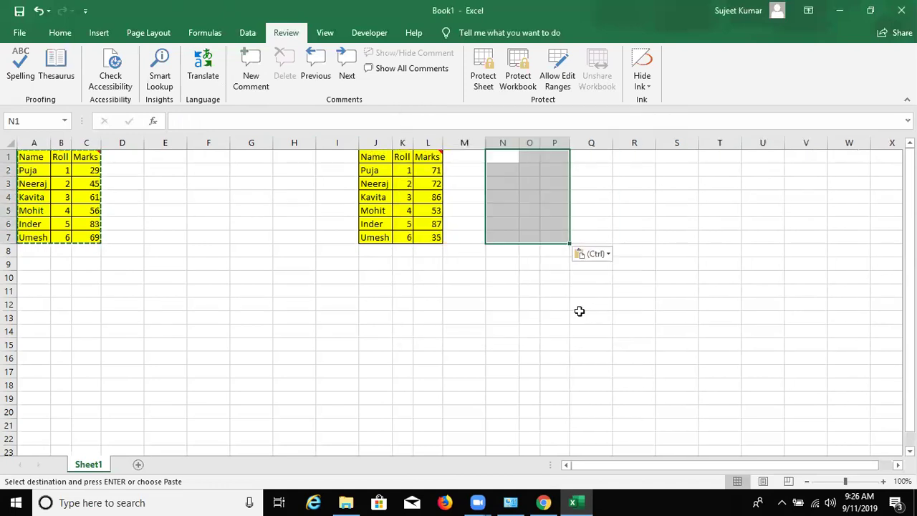
{"action": "key", "text": "ctrl+v"}
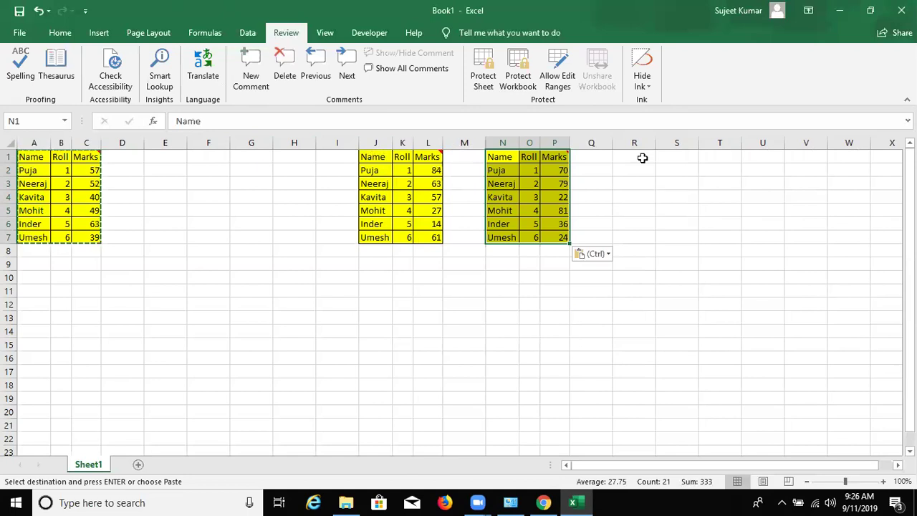
Paste another table copy at R1 with Keep Source Column Widths.
{"action": "left_click", "coordinate": [641, 157]}
{"action": "right_click", "coordinate": [641, 157]}
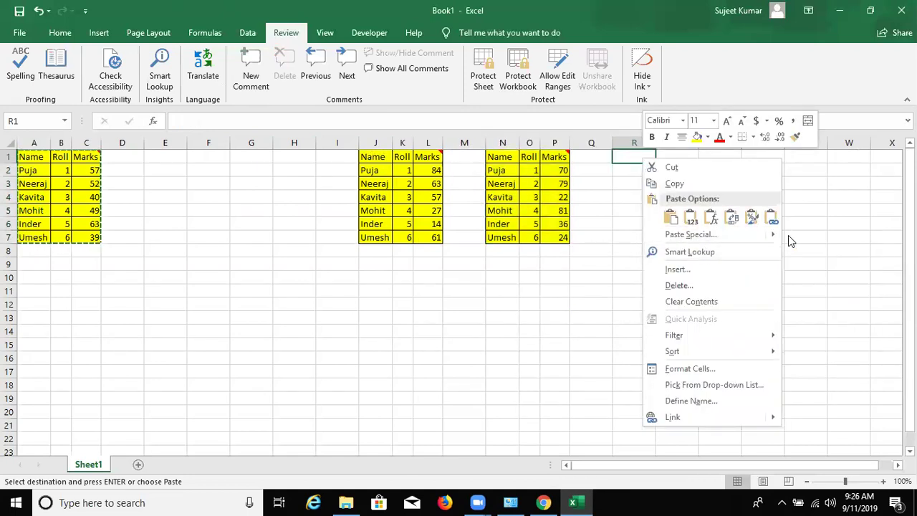
{"action": "mouse_move", "coordinate": [776, 244]}
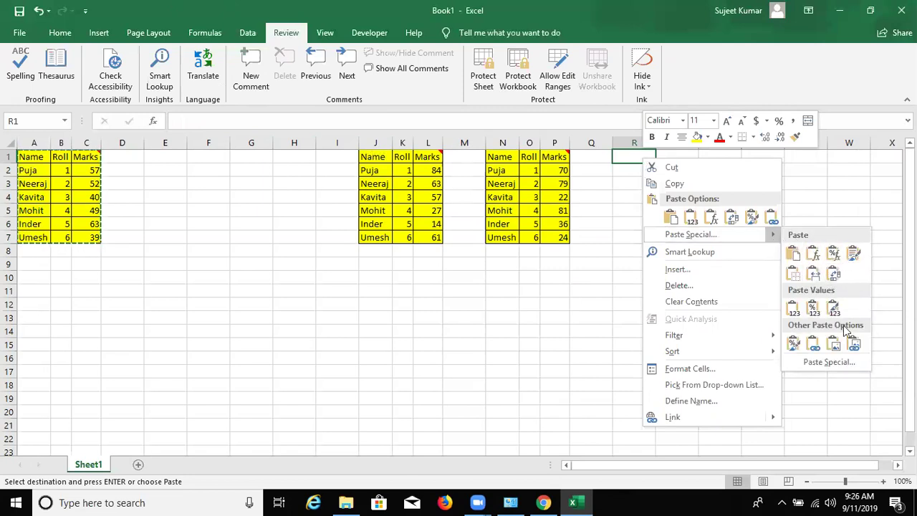
{"action": "left_click", "coordinate": [811, 278]}
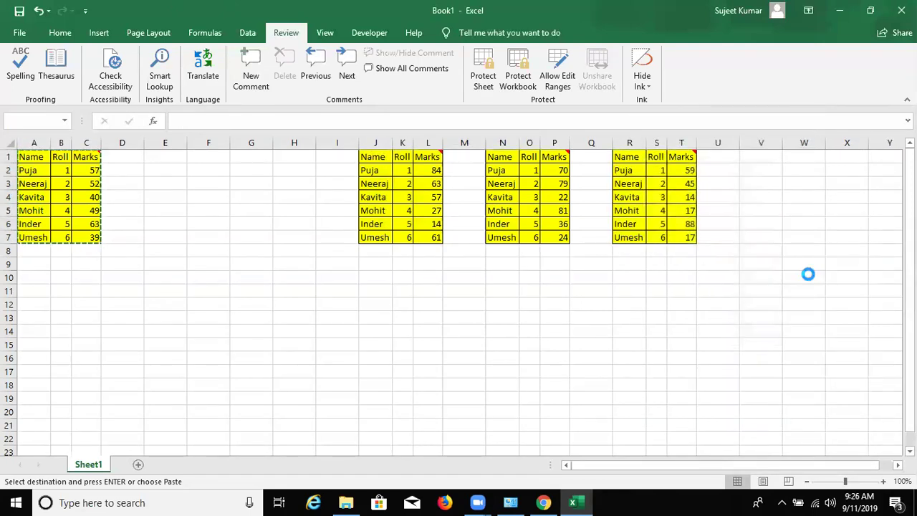
{"action": "left_click", "coordinate": [654, 263]}
{"action": "left_click", "coordinate": [639, 225]}
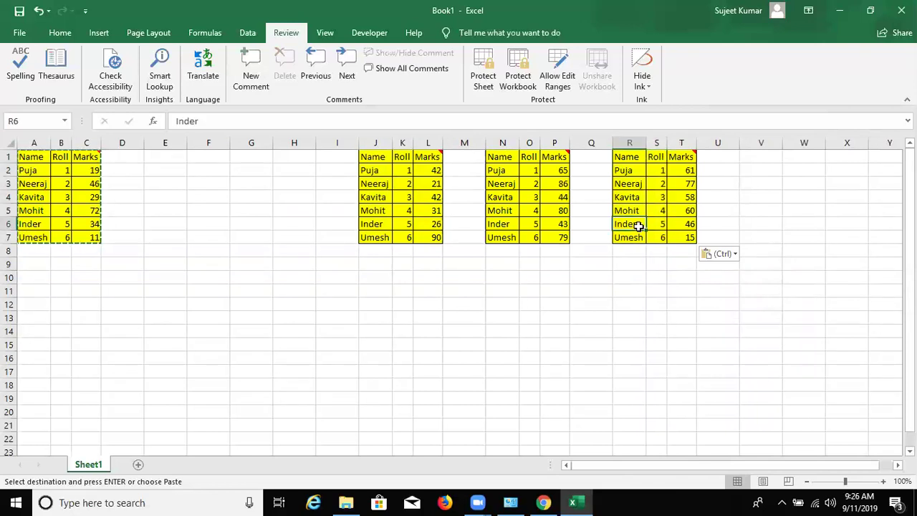
{"action": "left_click", "coordinate": [524, 68]}
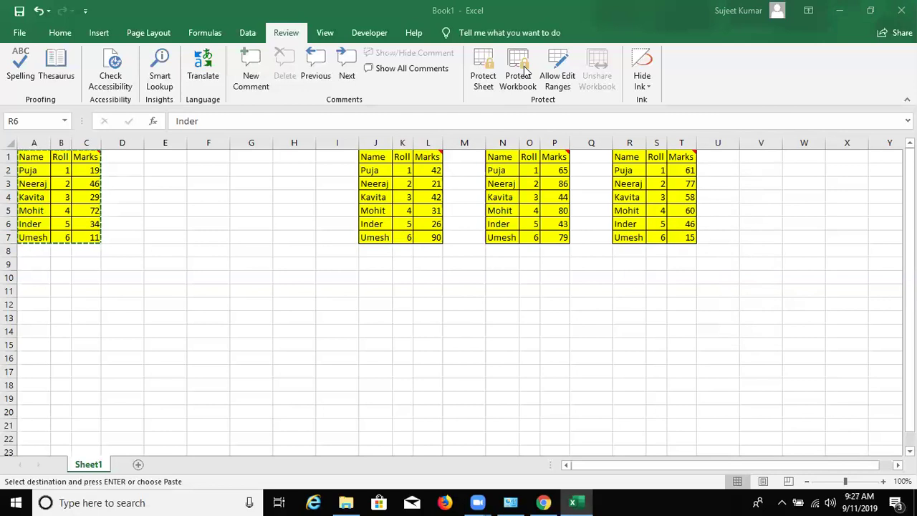
{"action": "left_click", "coordinate": [525, 70]}
Delete the pasted copies in J:T, then add a Date column with 1-Sep to 6-Sep in D2:D7.
{"action": "mouse_move", "coordinate": [369, 142]}
{"action": "left_mouse_down"}
{"action": "mouse_move", "coordinate": [670, 161]}
{"action": "mouse_move", "coordinate": [681, 149]}
{"action": "left_mouse_up"}
{"action": "key", "text": "ctrl+minus"}
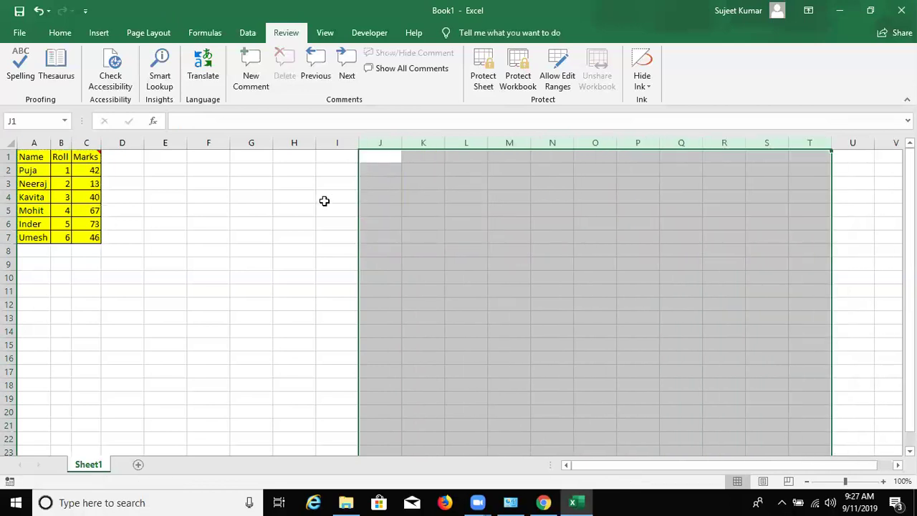
{"action": "left_click", "coordinate": [134, 156]}
{"action": "type", "text": "Date"}
{"action": "key", "text": "Return"}
{"action": "type", "text": "9/1"}
{"action": "key", "text": "Return"}
{"action": "left_click", "coordinate": [133, 169]}
{"action": "double_click", "coordinate": [146, 174]}
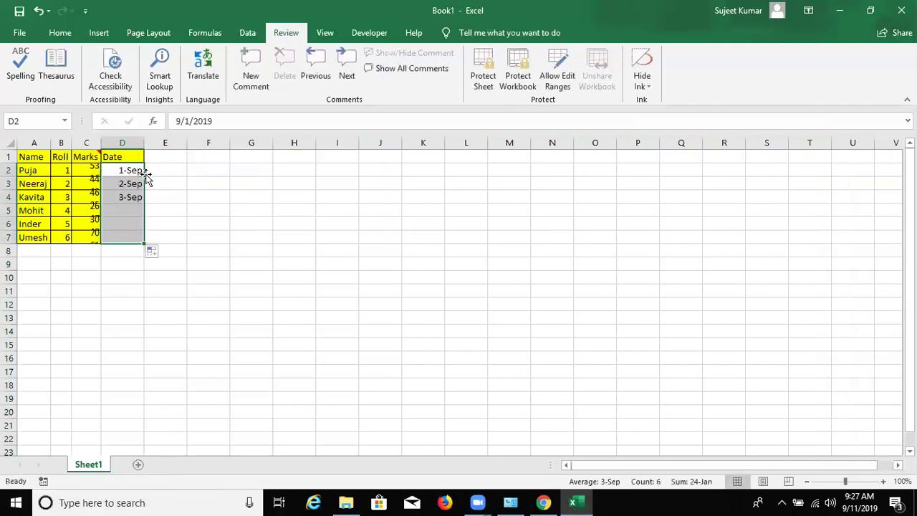
Give the Date column borders and a yellow fill, then copy D1:D7.
{"action": "left_click_drag", "start_coordinate": [138, 157], "coordinate": [134, 231]}
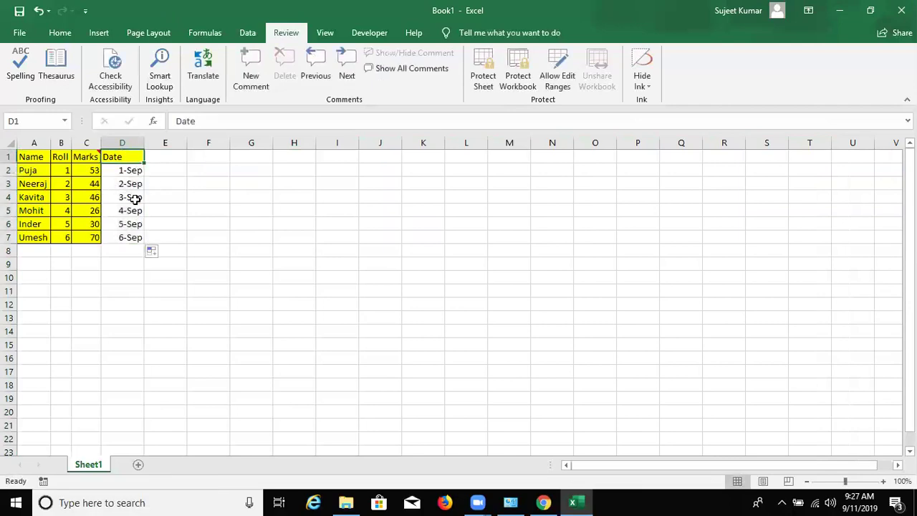
{"action": "left_click", "coordinate": [60, 32]}
{"action": "left_click", "coordinate": [131, 81]}
{"action": "left_click", "coordinate": [160, 81]}
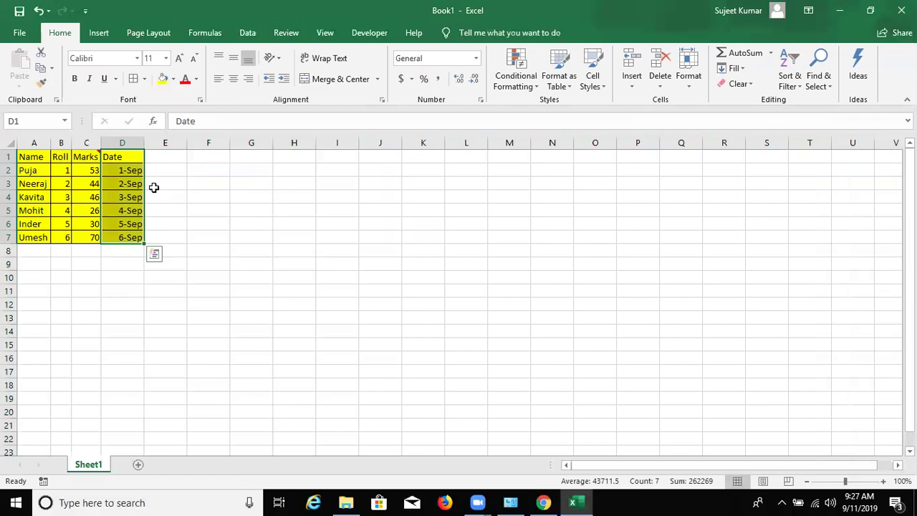
{"action": "left_click", "coordinate": [154, 186]}
{"action": "left_click", "coordinate": [124, 156]}
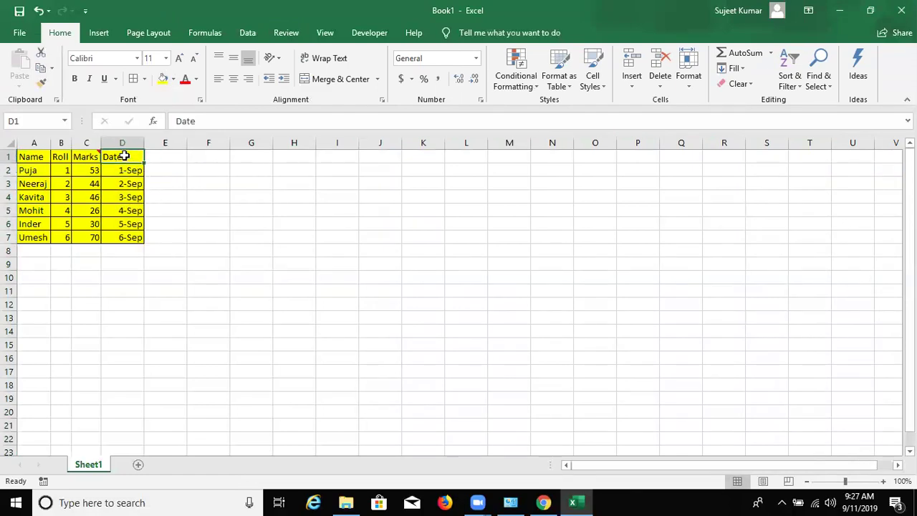
{"action": "key", "text": "ctrl+shift+Down"}
{"action": "key", "text": "ctrl+c"}
Paste the Date column into H1:H7 as values only, showing serial numbers 43709 to 43714.
{"action": "left_click", "coordinate": [303, 156]}
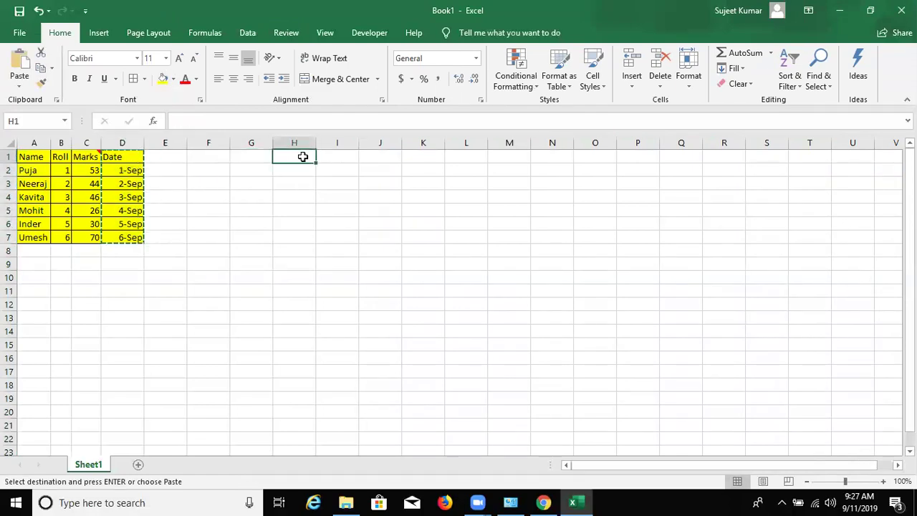
{"action": "right_click", "coordinate": [303, 156]}
{"action": "left_click", "coordinate": [332, 237]}
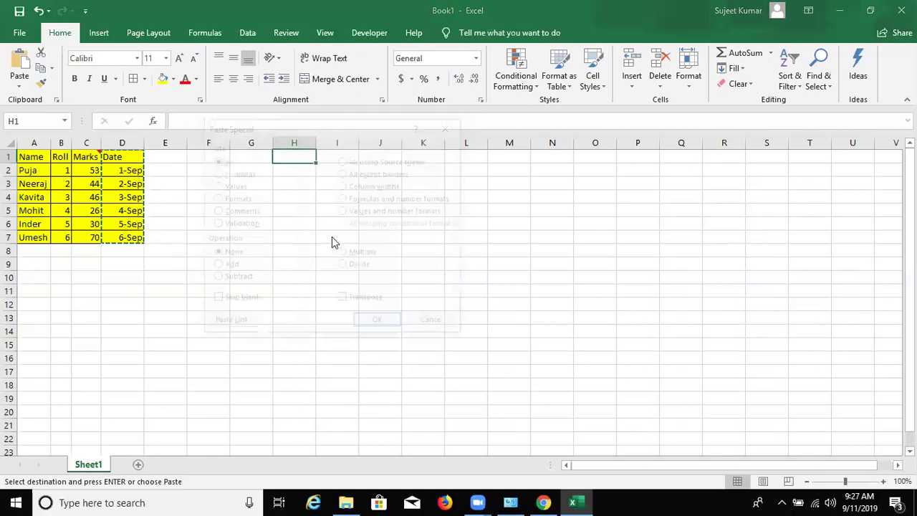
{"action": "left_click", "coordinate": [233, 186]}
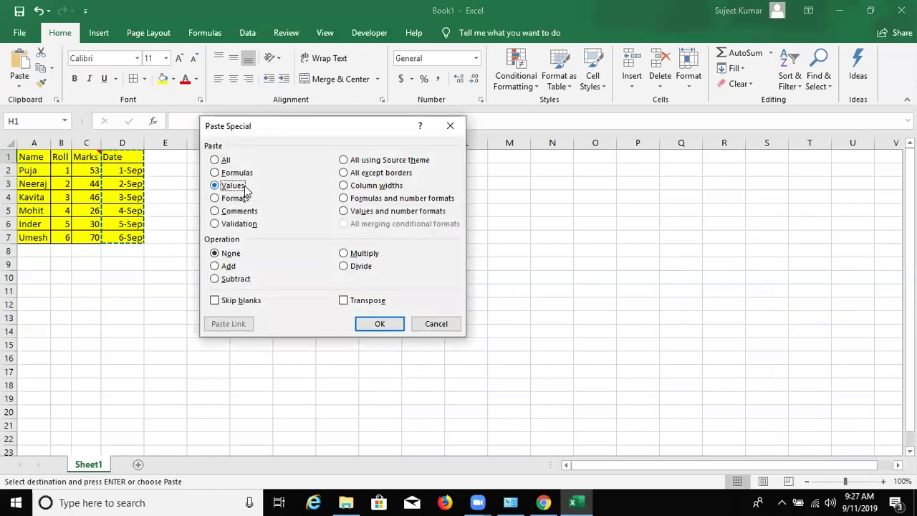
{"action": "key", "text": "Return"}
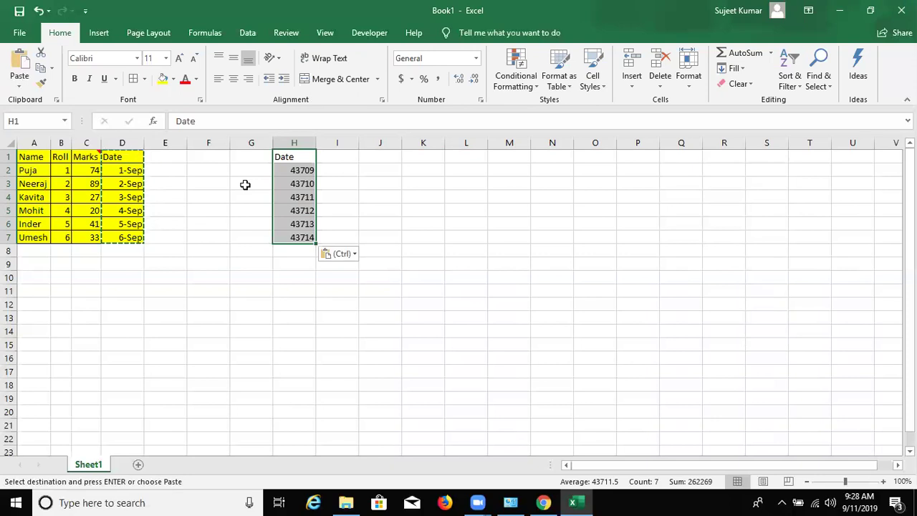
{"action": "key", "text": "Down"}
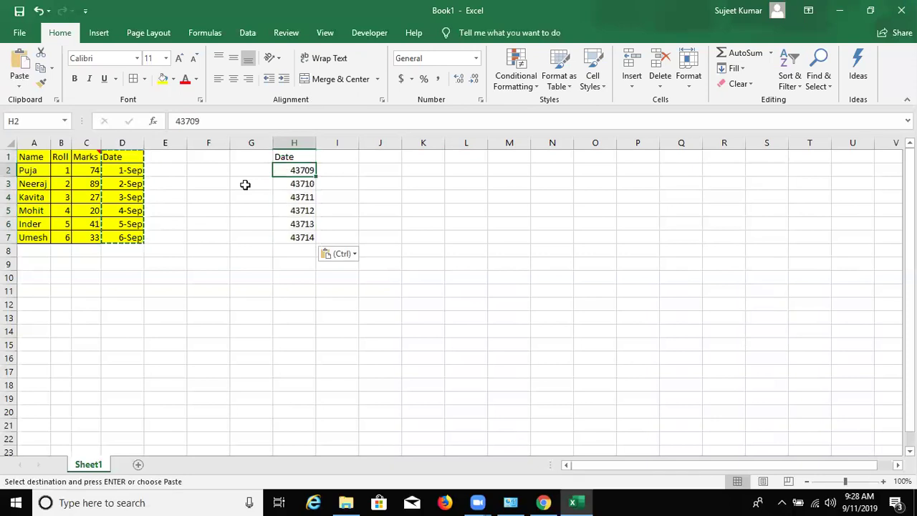
Enter 1 in F8 and format it as Short Date.
{"action": "key", "text": "Down"}
{"action": "key", "text": "Down"}
{"action": "key", "text": "Down"}
{"action": "key", "text": "Down"}
{"action": "key", "text": "Left"}
{"action": "key", "text": "Left"}
{"action": "key", "text": "Up"}
{"action": "key", "text": "Up"}
{"action": "key", "text": "Up"}
{"action": "key", "text": "Up"}
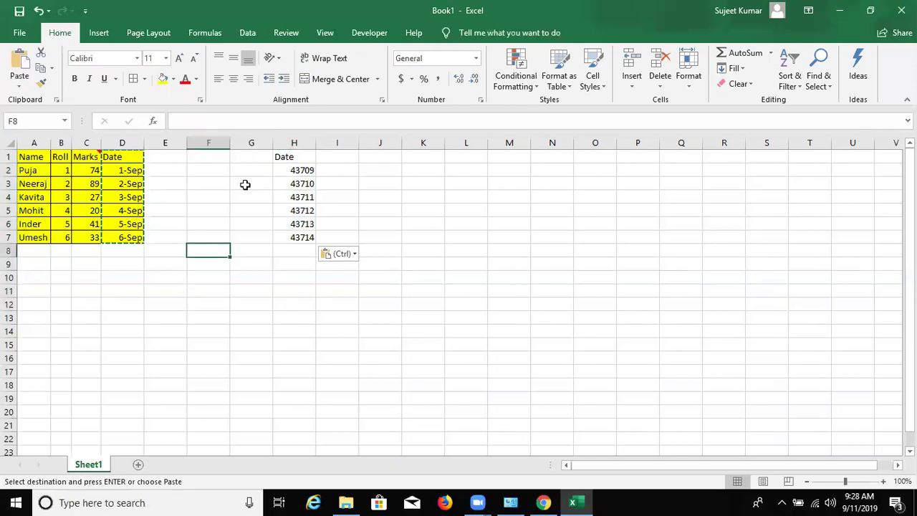
{"action": "type", "text": "1"}
{"action": "key", "text": "ctrl+Return"}
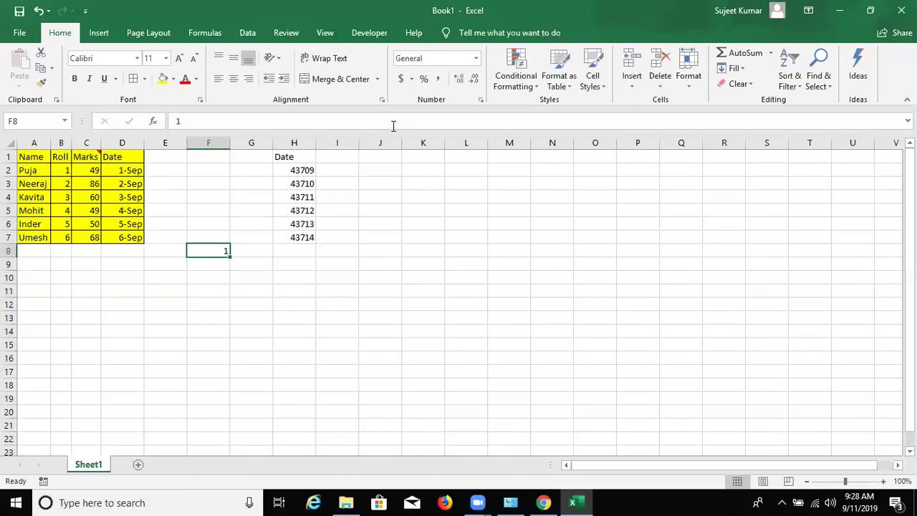
{"action": "left_click", "coordinate": [476, 58]}
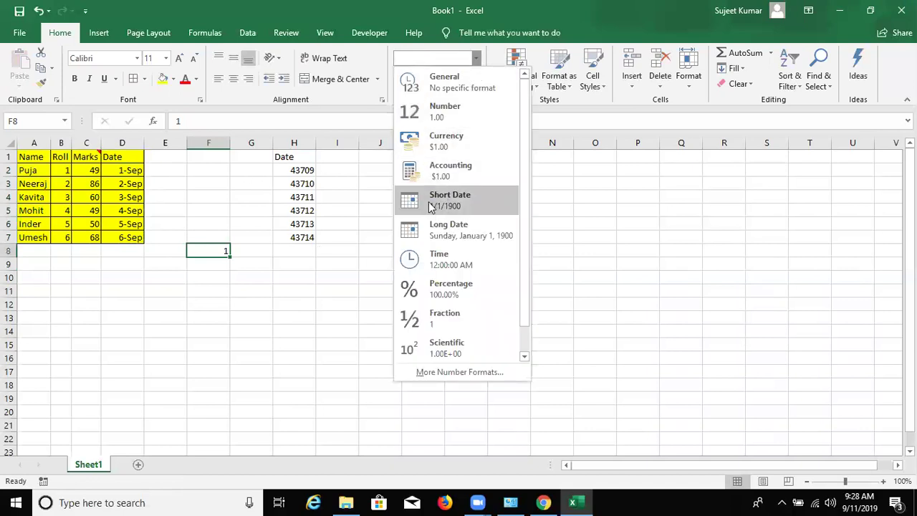
{"action": "left_click", "coordinate": [449, 201]}
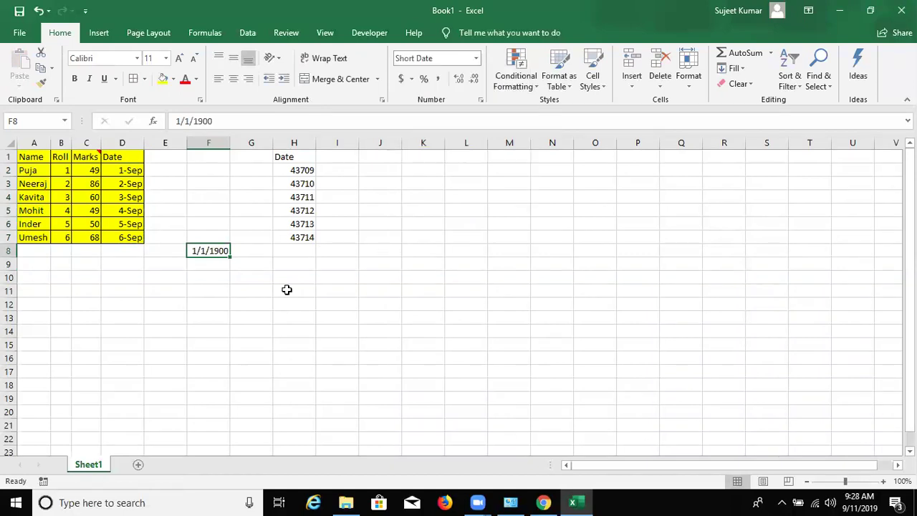
Enter the date 10-07-1896 in F10.
{"action": "left_click", "coordinate": [199, 277]}
{"action": "type", "text": "10"}
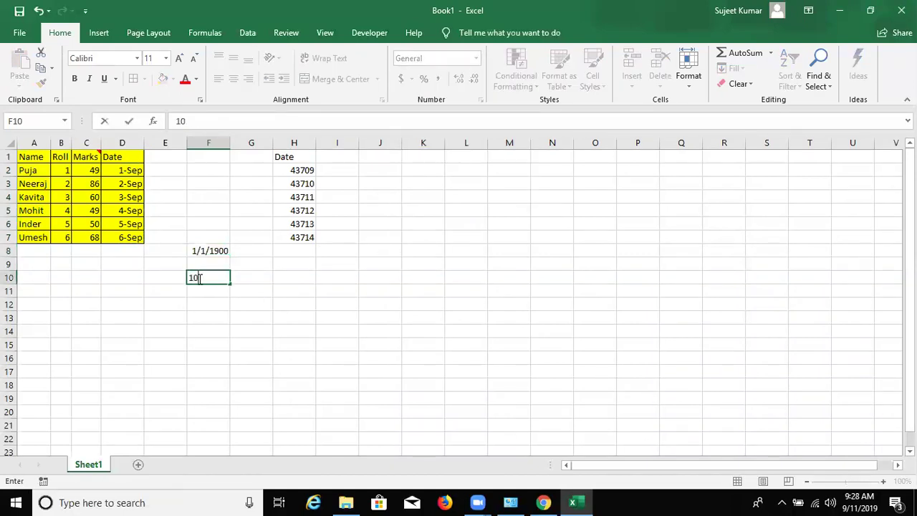
{"action": "type", "text": "-07-19"}
{"action": "key", "text": "BackSpace"}
{"action": "type", "text": "89"}
{"action": "type", "text": "6"}
{"action": "key", "text": "Return"}
{"action": "left_click", "coordinate": [210, 277]}
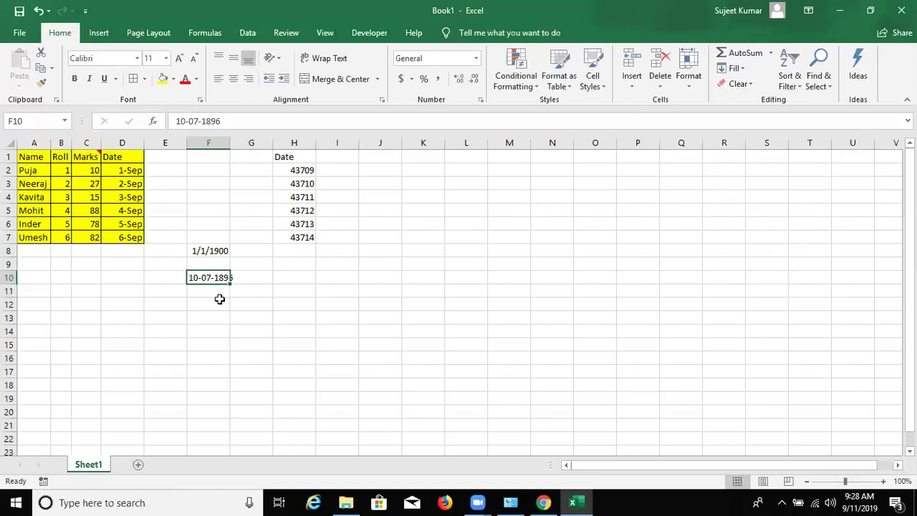
Try the numbers 32, 369 and finally 43709 in F8 to see the dates they produce.
{"action": "left_click", "coordinate": [197, 251]}
{"action": "type", "text": "32"}
{"action": "key", "text": "Return"}
{"action": "key", "text": "Up"}
{"action": "type", "text": "369"}
{"action": "key", "text": "Return"}
{"action": "key", "text": "Up"}
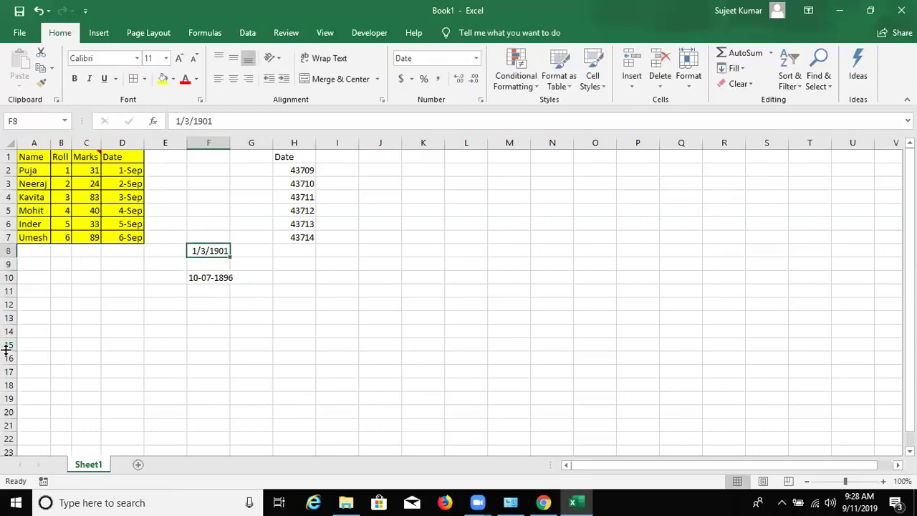
{"action": "type", "text": "43709"}
{"action": "key", "text": "Return"}
{"action": "key", "text": "Up"}
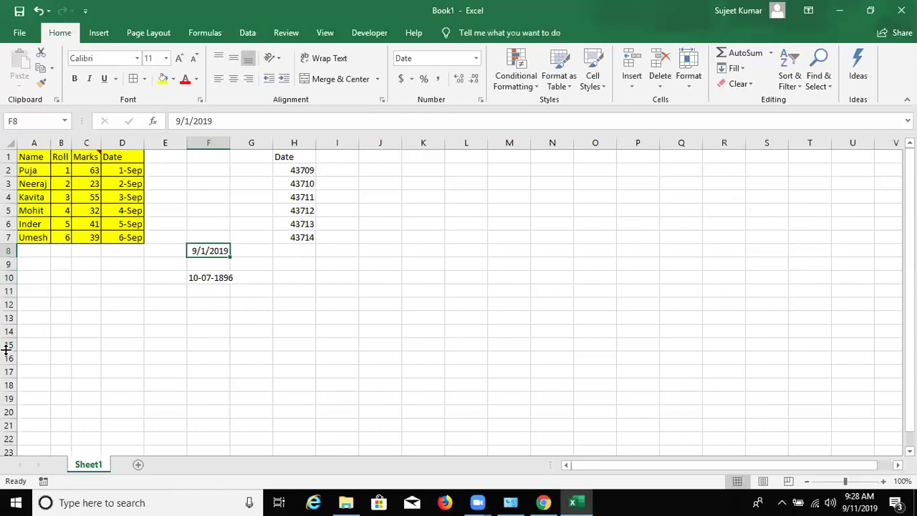
Enter the text 12s in H9.
{"action": "key", "text": "Right"}
{"action": "key", "text": "Left"}
{"action": "key", "text": "Right"}
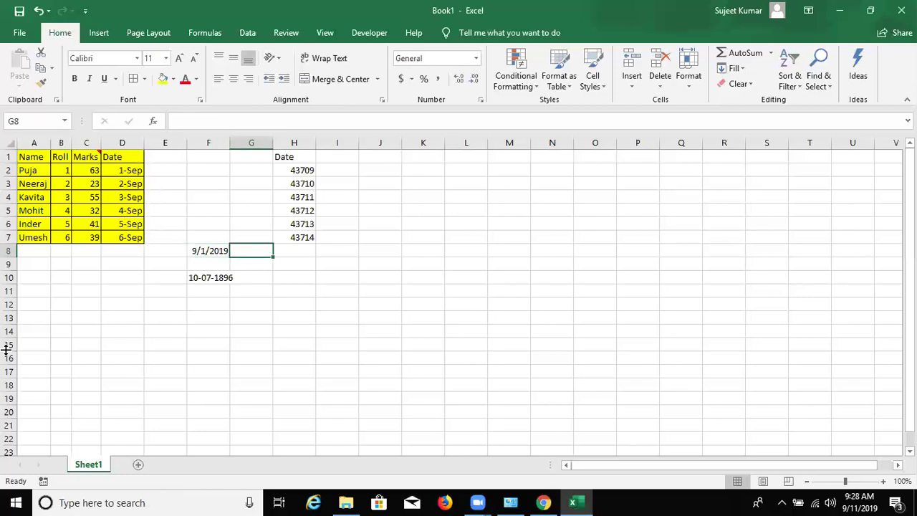
{"action": "key", "text": "Left"}
{"action": "key", "text": "Right"}
{"action": "key", "text": "Right"}
{"action": "key", "text": "Down"}
{"action": "type", "text": "12"}
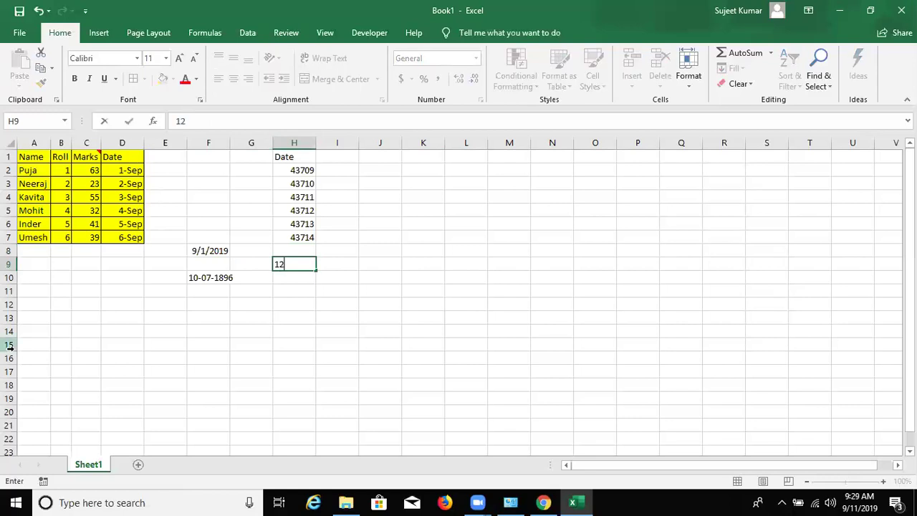
{"action": "type", "text": "s"}
{"action": "key", "text": "Return"}
Enter =H9+20 in I9, which returns #VALUE!
{"action": "key", "text": "Up"}
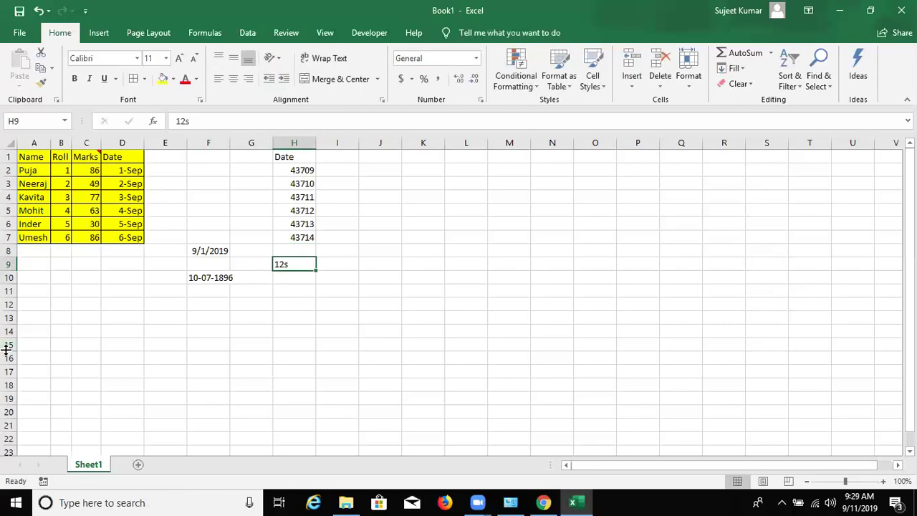
{"action": "key", "text": "Right"}
{"action": "type", "text": "="}
{"action": "key", "text": "Left"}
{"action": "type", "text": "+"}
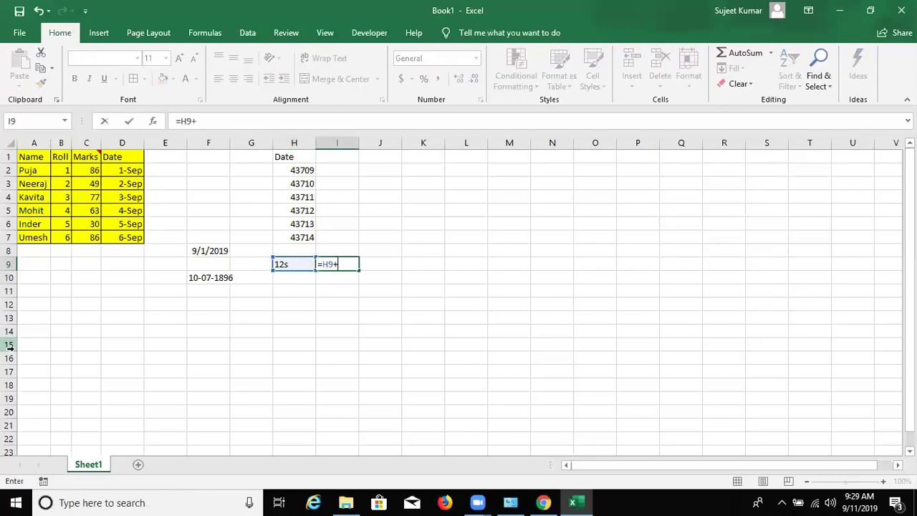
{"action": "type", "text": "20"}
{"action": "key", "text": "Return"}
Format F8 as a d-mmm-yy date and enter =F8+20 in G8, showing 21-Sep-19.
{"action": "key", "text": "Up"}
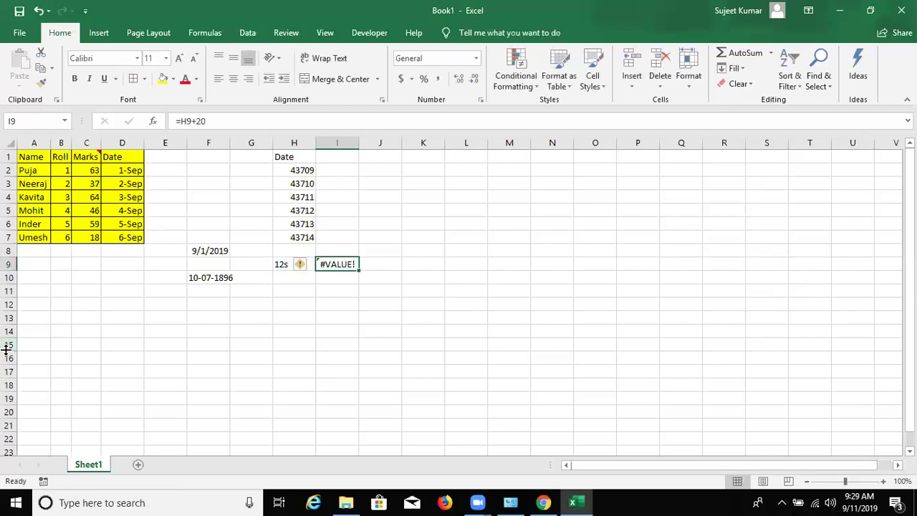
{"action": "key", "text": "Left"}
{"action": "key", "text": "Left"}
{"action": "key", "text": "Left"}
{"action": "key", "text": "Up"}
{"action": "key", "text": "ctrl+shift+3"}
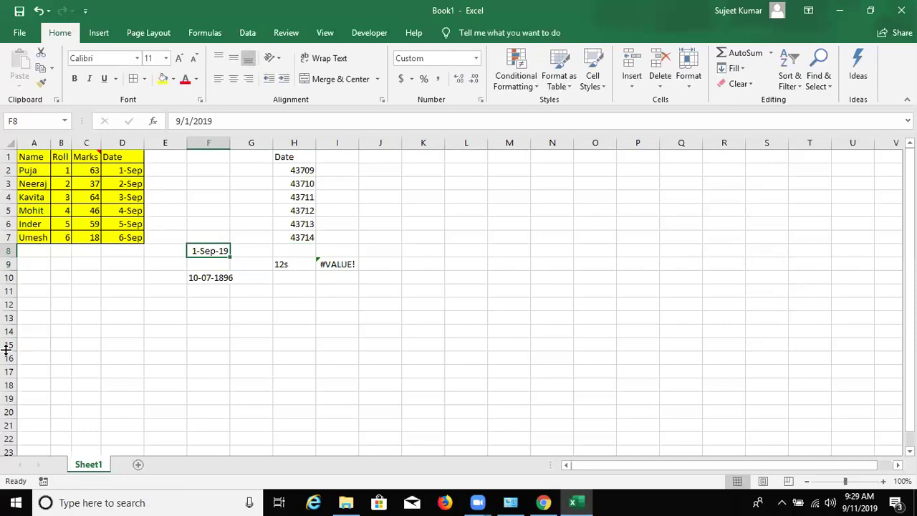
{"action": "key", "text": "Right"}
{"action": "type", "text": "="}
{"action": "key", "text": "Left"}
{"action": "type", "text": "+20"}
{"action": "key", "text": "Return"}
Switch F8 to General format, then restore its 1-Sep-19 date display.
{"action": "key", "text": "Up"}
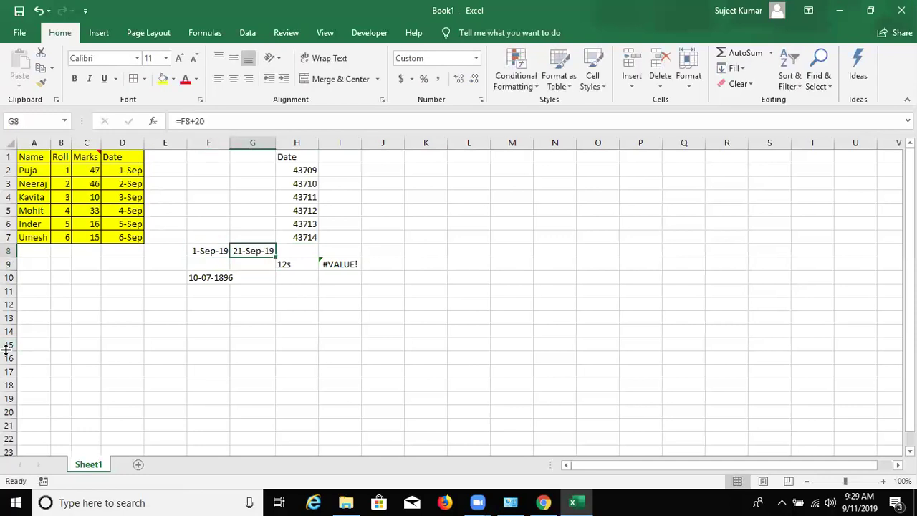
{"action": "key", "text": "Left"}
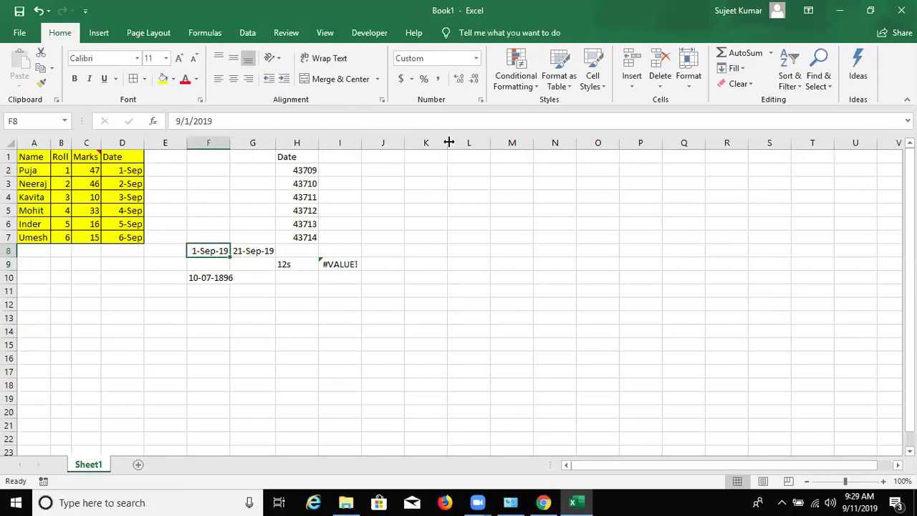
{"action": "left_click", "coordinate": [475, 58]}
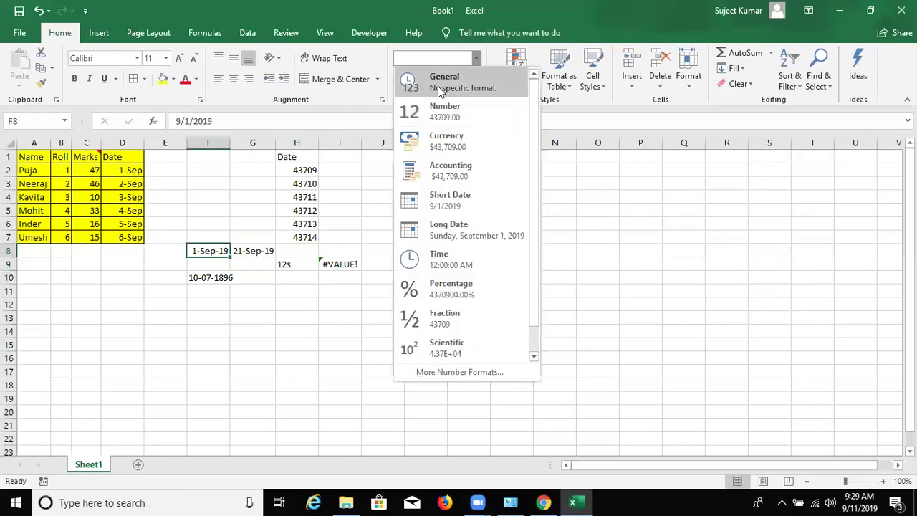
{"action": "left_click", "coordinate": [442, 79]}
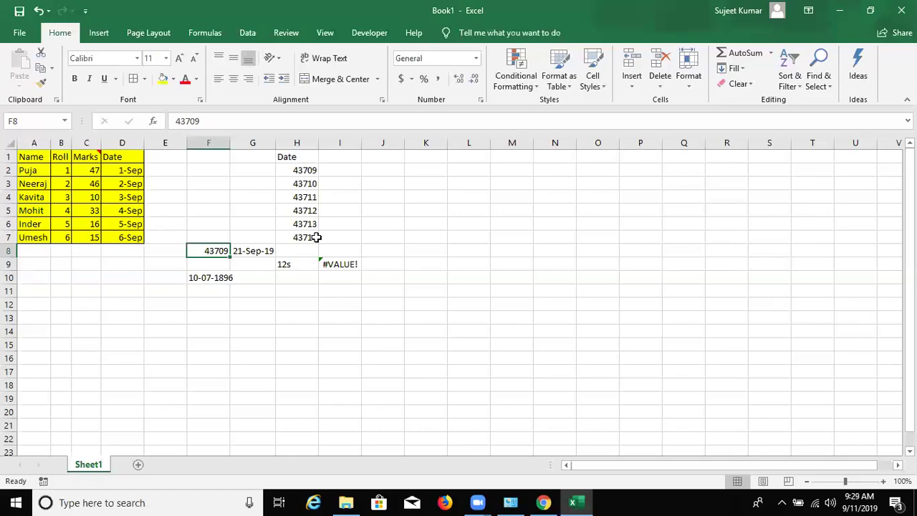
{"action": "key", "text": "ctrl+shift+numbersign"}
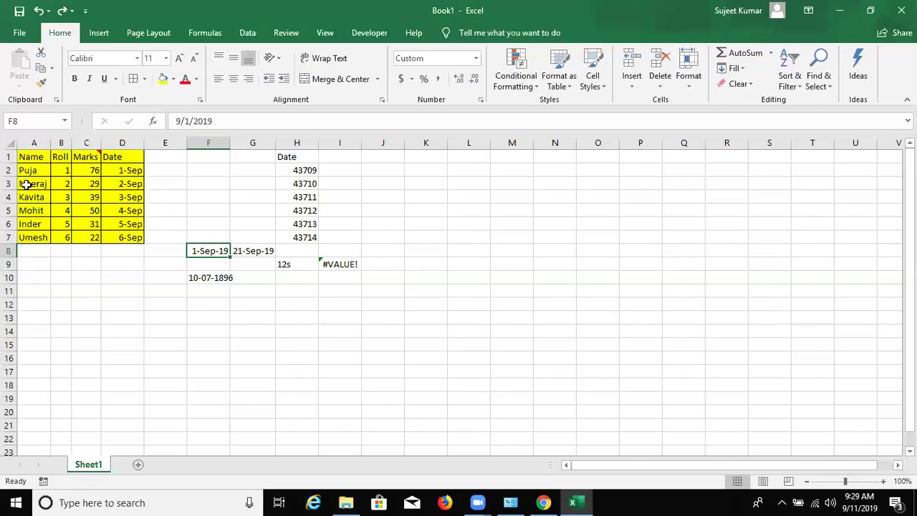
Copy the Date column and paste it into J1:J7 as values and number formats.
{"action": "left_click_drag", "start_coordinate": [127, 156], "coordinate": [130, 236]}
{"action": "key", "text": "ctrl+c"}
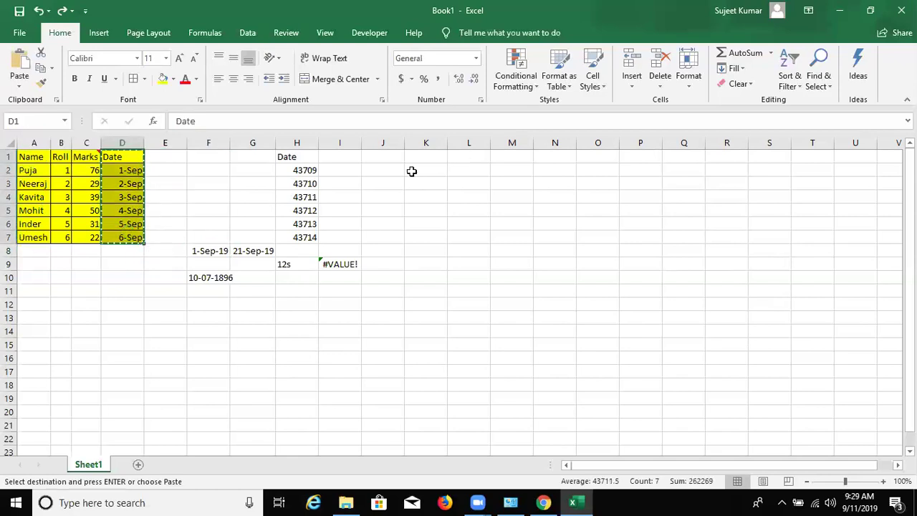
{"action": "left_click", "coordinate": [393, 157]}
{"action": "right_click", "coordinate": [393, 159]}
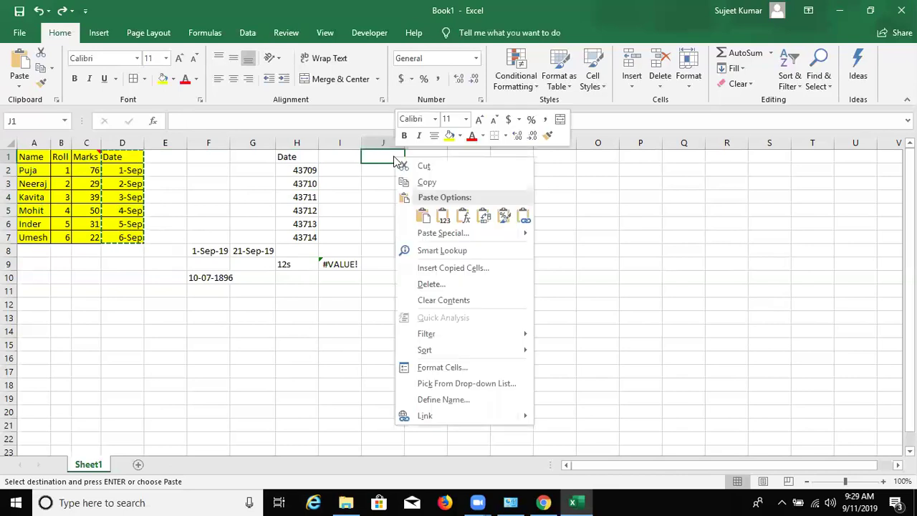
{"action": "left_click", "coordinate": [428, 234]}
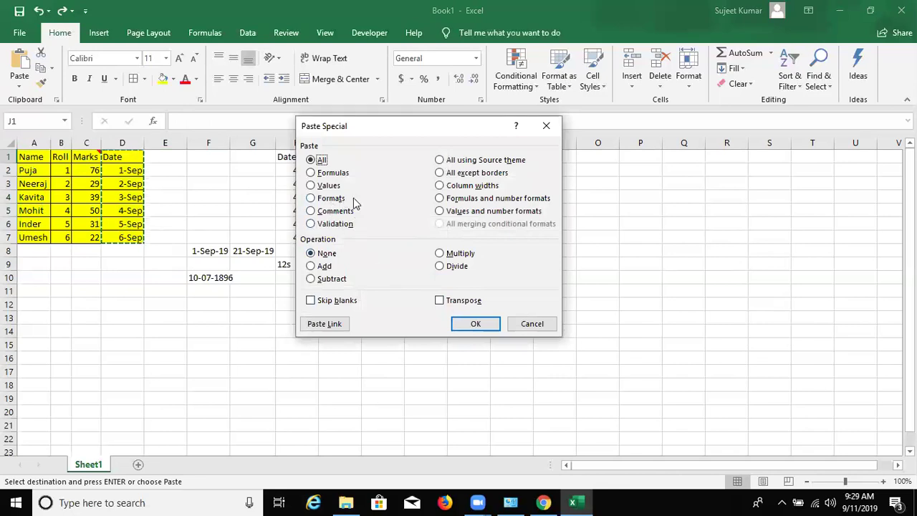
{"action": "left_click", "coordinate": [440, 186]}
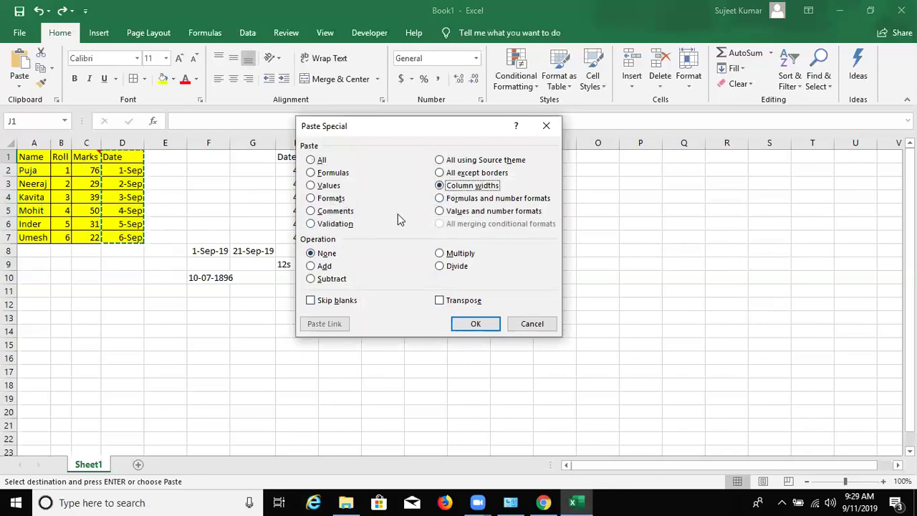
{"action": "left_click", "coordinate": [445, 212]}
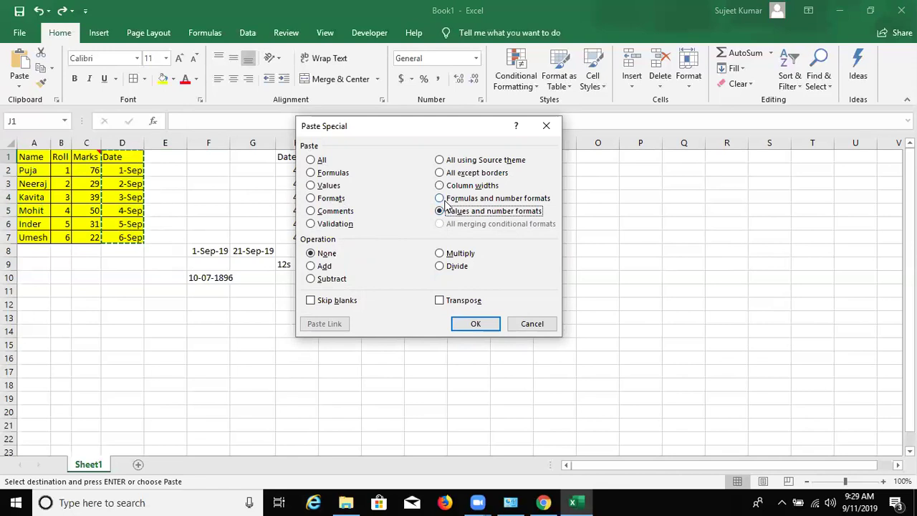
{"action": "left_click", "coordinate": [462, 326]}
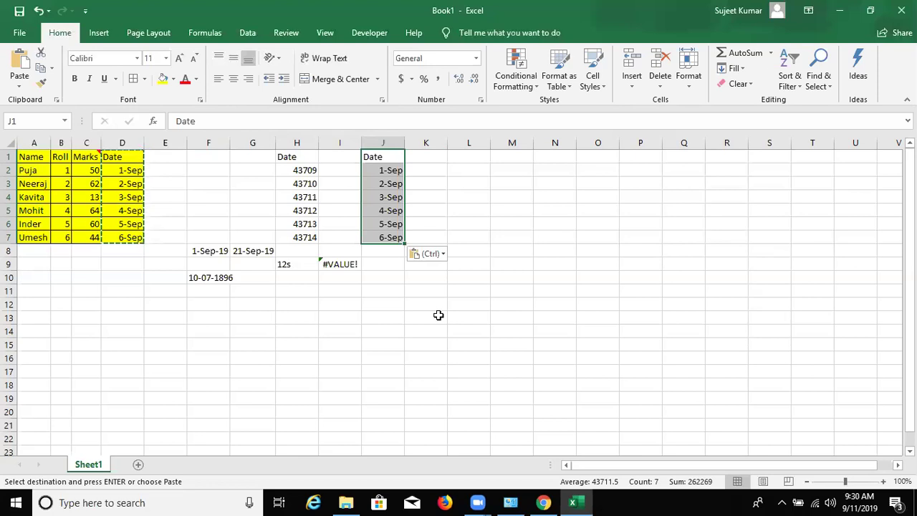
{"action": "left_click", "coordinate": [426, 293]}
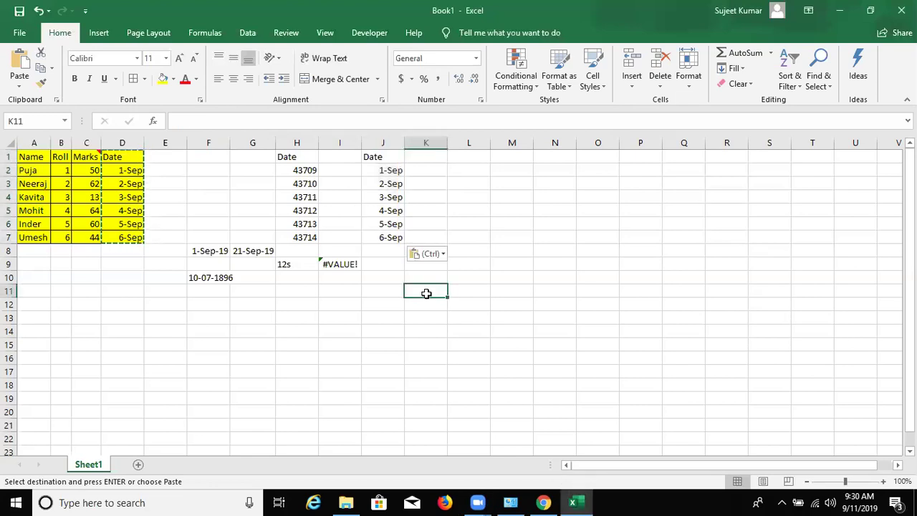
{"action": "type", "text": "=xl"}
{"action": "key", "text": "BackSpace"}
{"action": "key", "text": "BackSpace"}
{"action": "key", "text": "BackSpace"}
{"action": "key", "text": "Escape"}
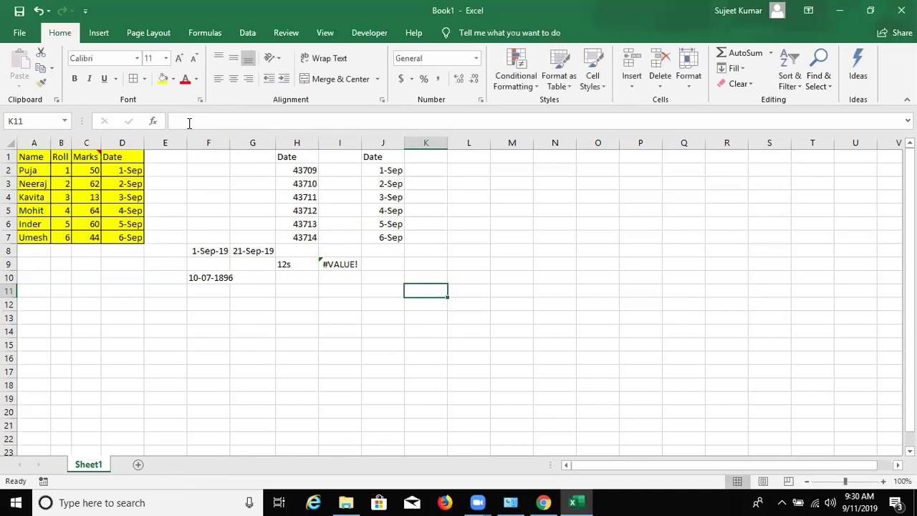
{"action": "left_click", "coordinate": [20, 33]}
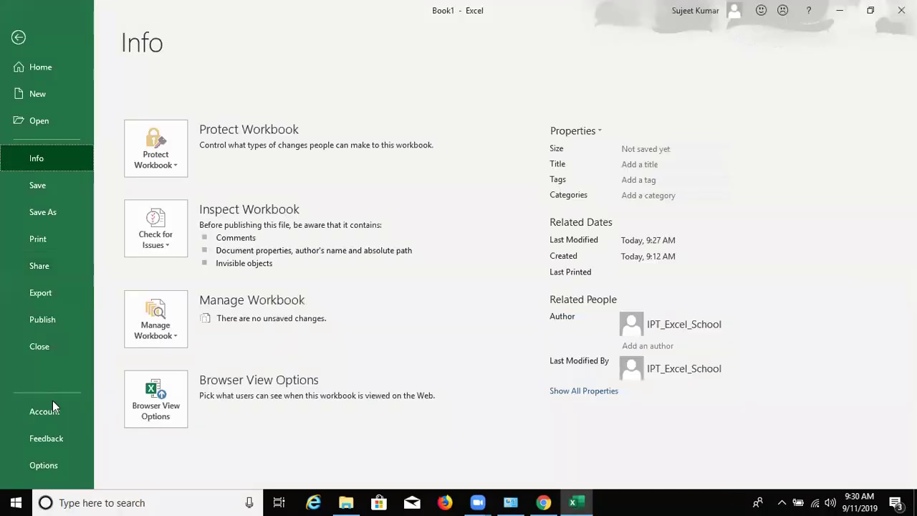
{"action": "left_click", "coordinate": [52, 405]}
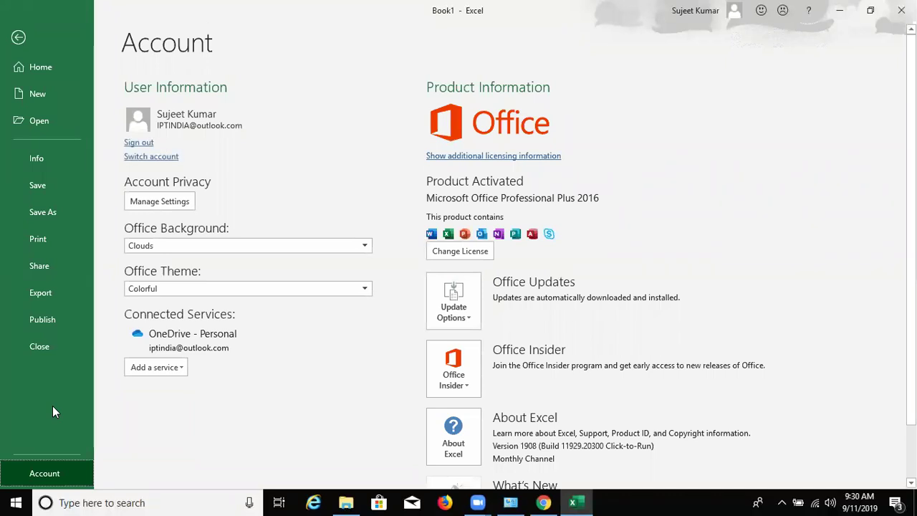
{"action": "key", "text": "Escape"}
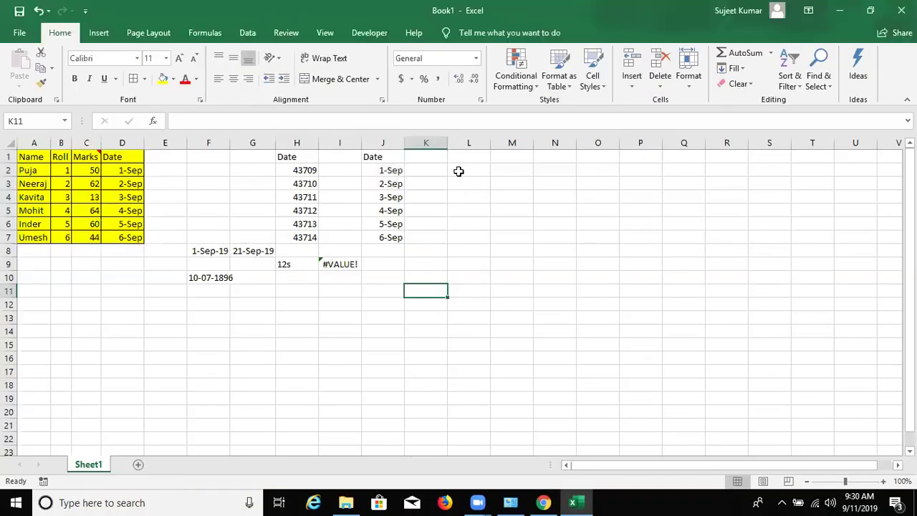
{"action": "left_click", "coordinate": [505, 195]}
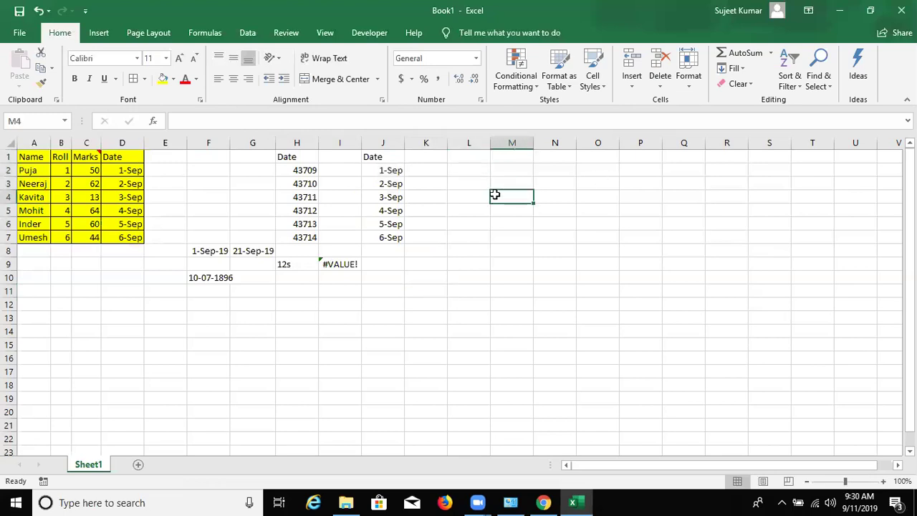
{"action": "left_click", "coordinate": [375, 171]}
{"action": "left_click", "coordinate": [382, 209]}
{"action": "left_click", "coordinate": [385, 228]}
{"action": "scroll", "coordinate": [204, 336], "scroll_direction": "down", "scroll_amount": 1}
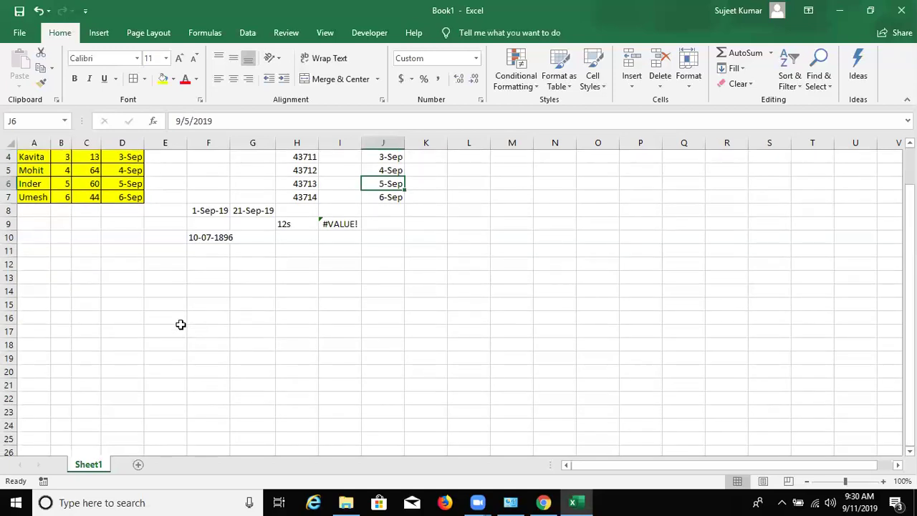
{"action": "scroll", "coordinate": [157, 304], "scroll_direction": "down", "scroll_amount": 2}
Enter 20 in E18 and 30 in F18.
{"action": "left_click", "coordinate": [166, 264]}
{"action": "type", "text": "20"}
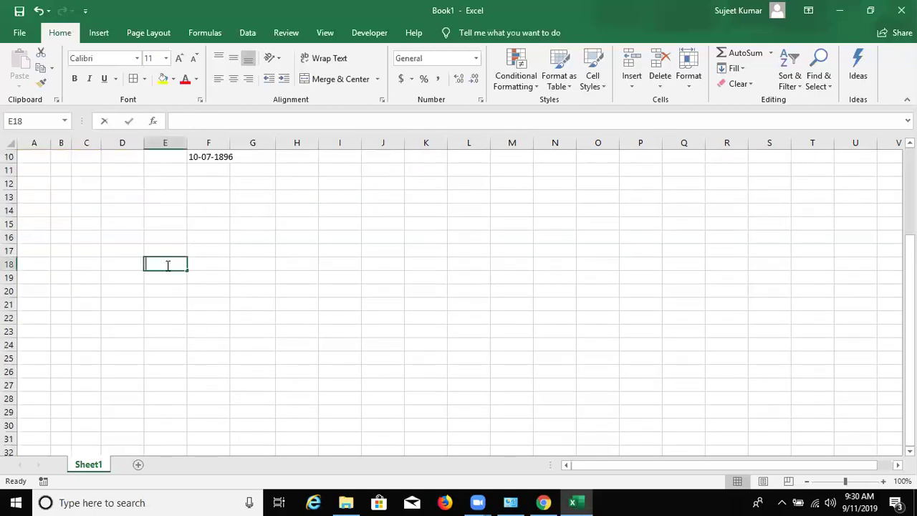
{"action": "key", "text": "Tab"}
{"action": "type", "text": "30"}
{"action": "key", "text": "Return"}
{"action": "key", "text": "Up"}
Copy E18 and Paste Special with Add onto F18, making it 50.
{"action": "left_click", "coordinate": [165, 265]}
{"action": "key", "text": "ctrl+c"}
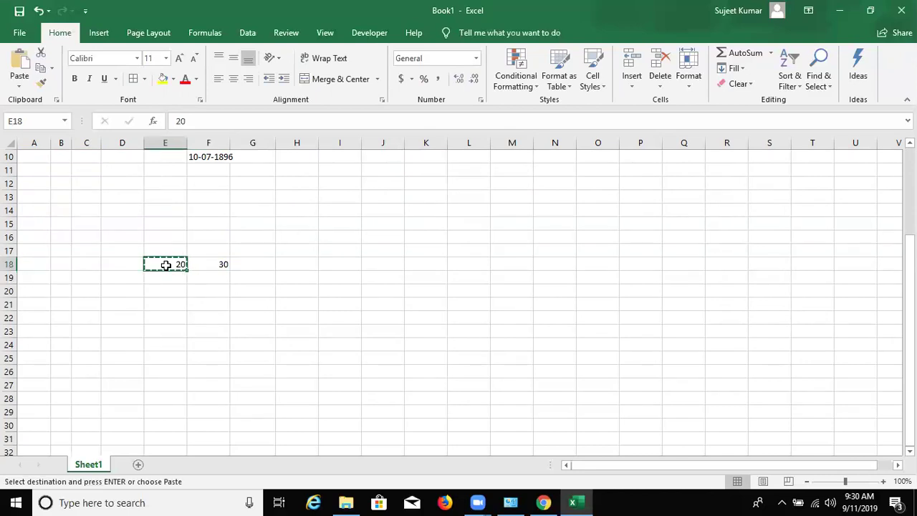
{"action": "left_click_drag", "start_coordinate": [189, 275], "coordinate": [196, 267]}
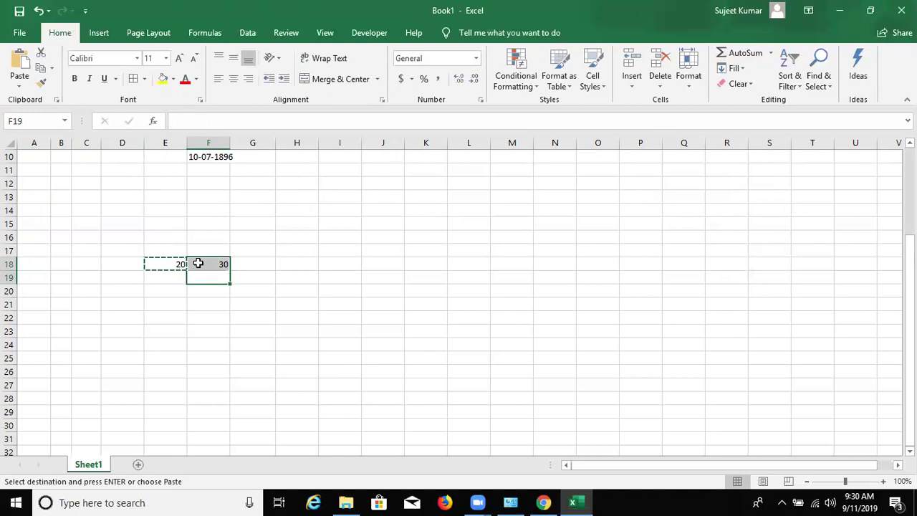
{"action": "left_click", "coordinate": [199, 263]}
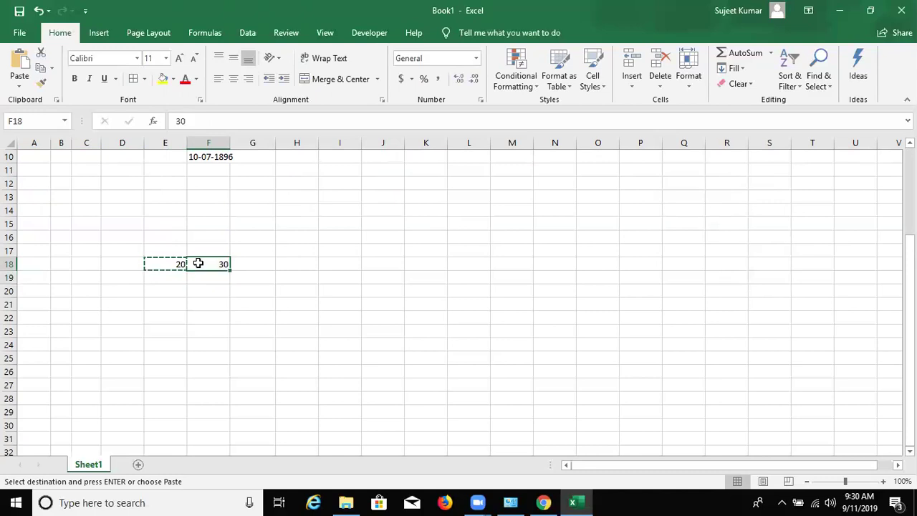
{"action": "right_click", "coordinate": [198, 264]}
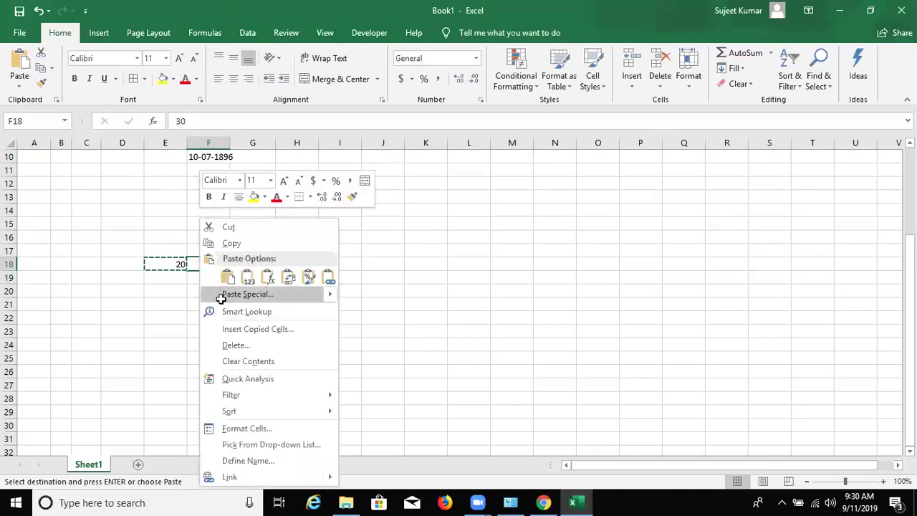
{"action": "left_click", "coordinate": [222, 293]}
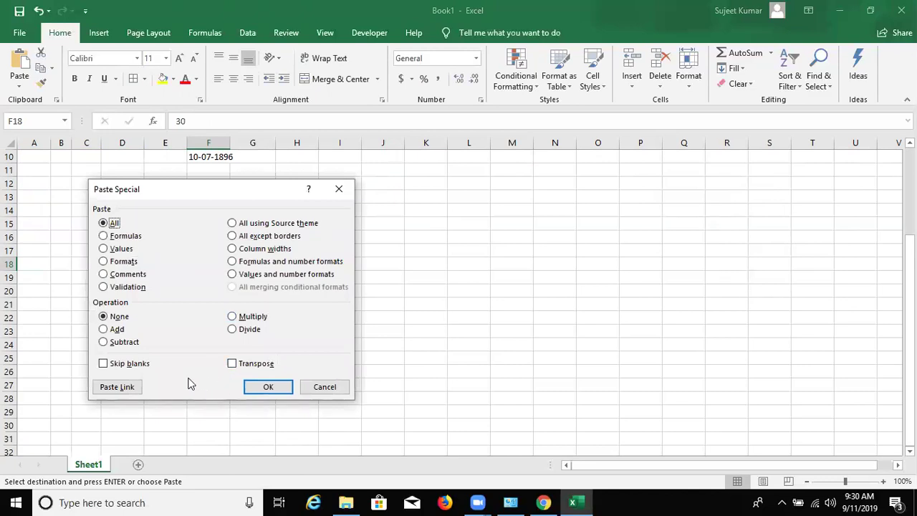
{"action": "left_click", "coordinate": [116, 330]}
{"action": "left_click_drag", "start_coordinate": [205, 195], "coordinate": [418, 176]}
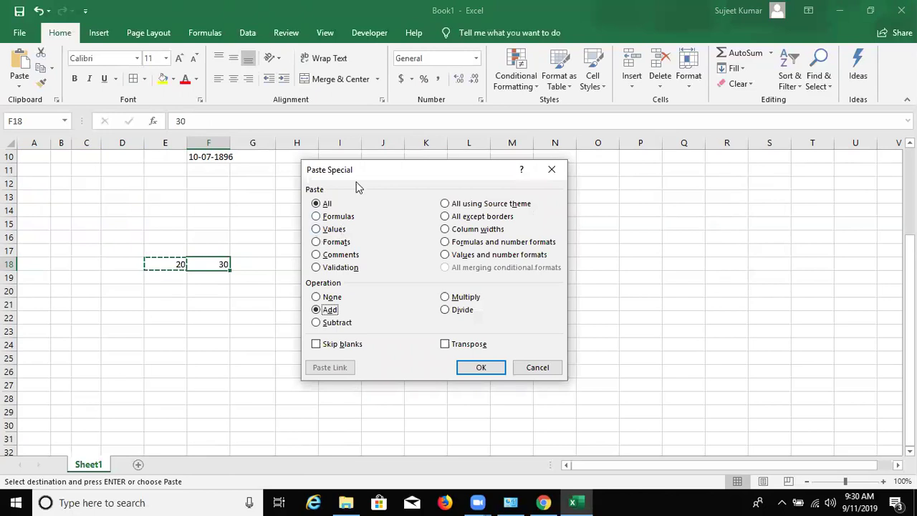
{"action": "left_click", "coordinate": [316, 297]}
{"action": "left_click", "coordinate": [315, 310]}
{"action": "left_click", "coordinate": [480, 369]}
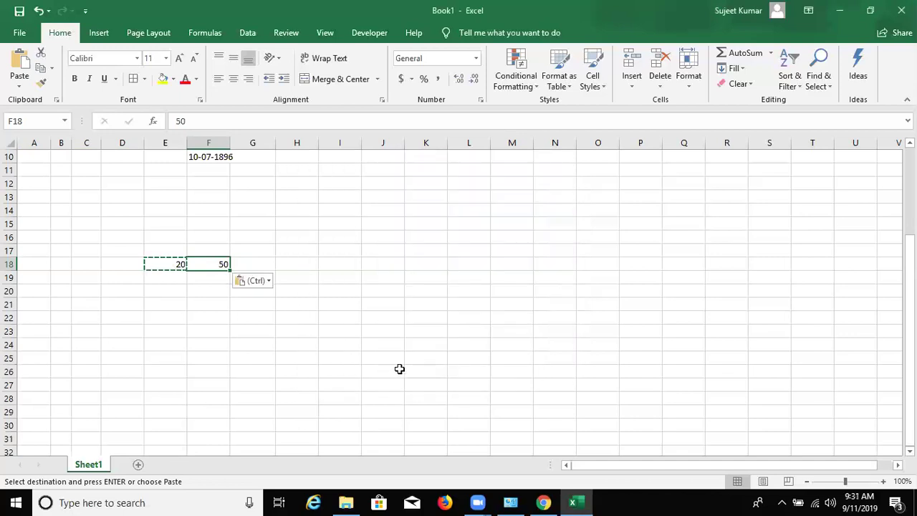
Paste Special with Multiply onto F18 to get 1000, then minimize to the desktop.
{"action": "right_click", "coordinate": [227, 268]}
{"action": "left_click", "coordinate": [248, 294]}
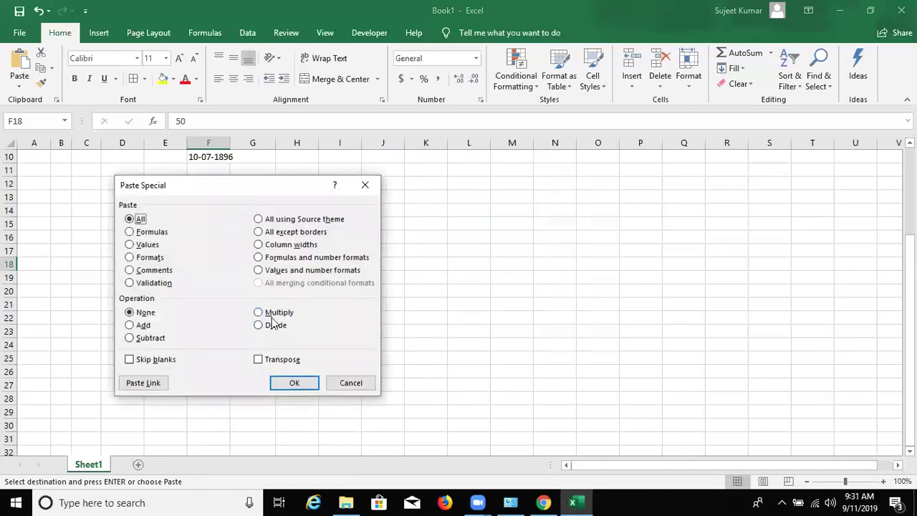
{"action": "left_click", "coordinate": [275, 314]}
{"action": "left_click", "coordinate": [295, 383]}
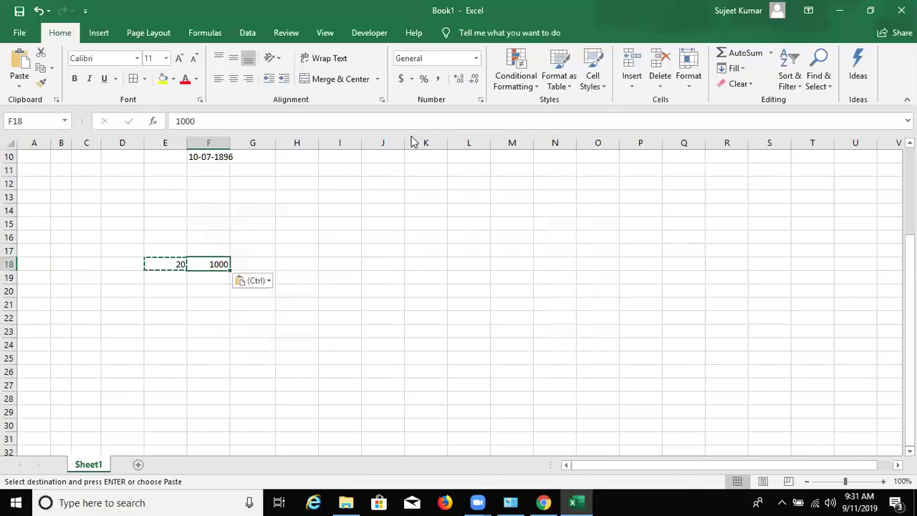
{"action": "key", "text": "super+d"}
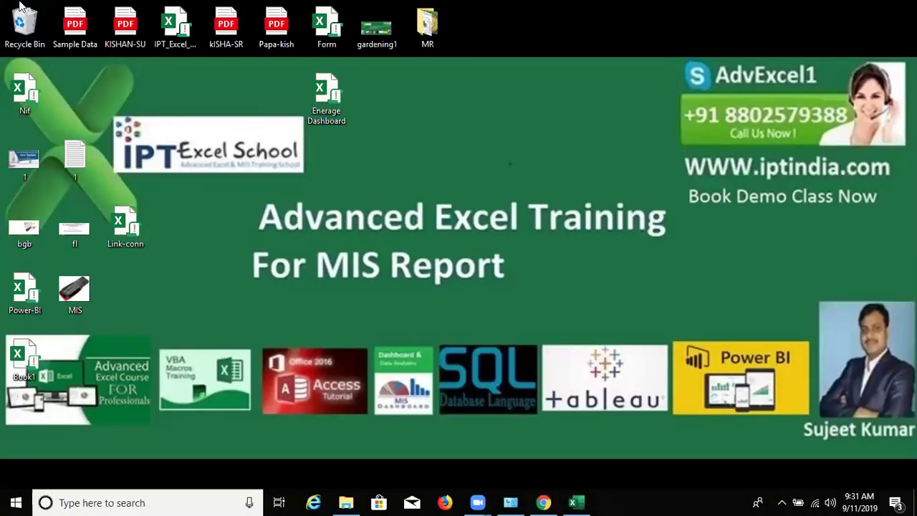
Browse the installed programs list in Programs and Features, then minimize it.
{"action": "left_click", "coordinate": [517, 502]}
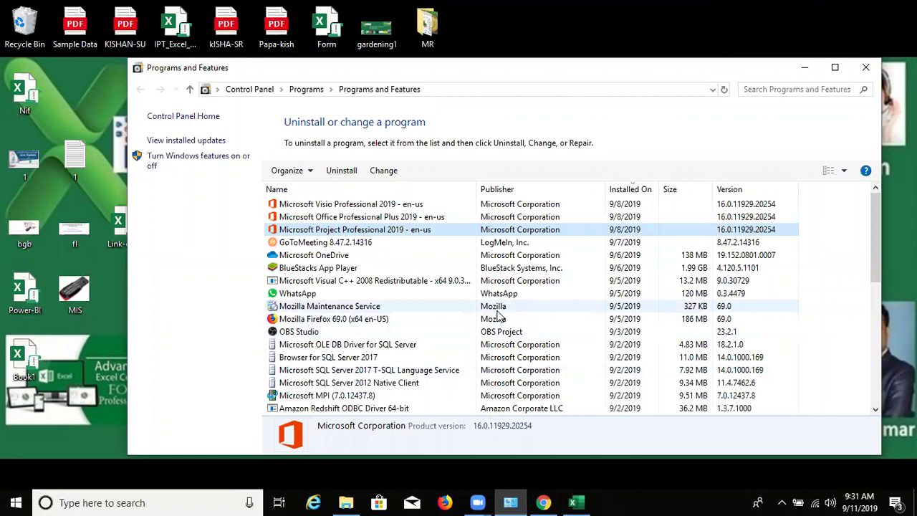
{"action": "scroll", "coordinate": [431, 272], "scroll_direction": "down", "scroll_amount": 2}
{"action": "scroll", "coordinate": [432, 272], "scroll_direction": "up", "scroll_amount": 2}
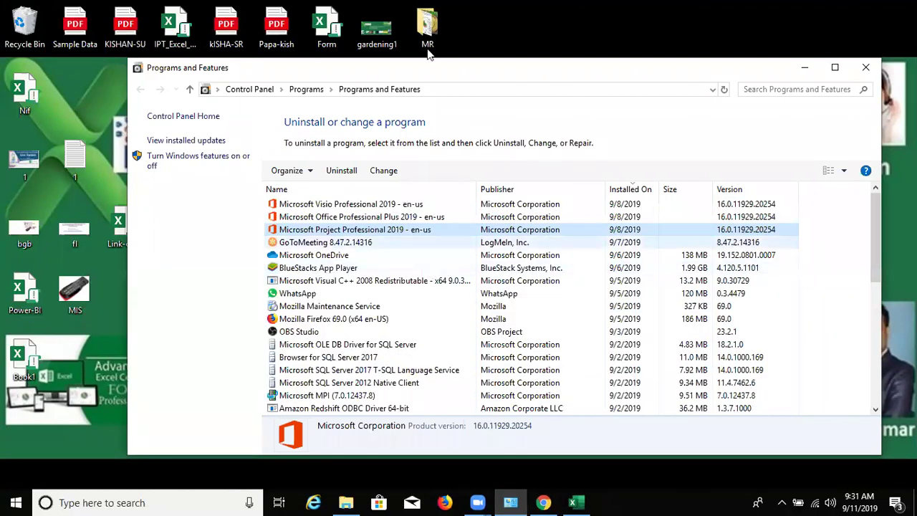
{"action": "key", "text": "super+d"}
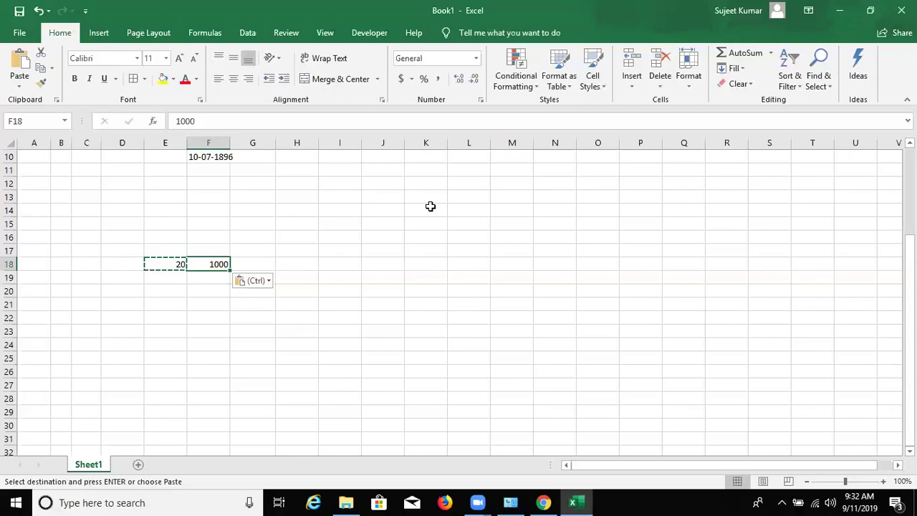
Minimize Excel with Win+D so the desktop is showing.
{"action": "key", "text": "super+d"}
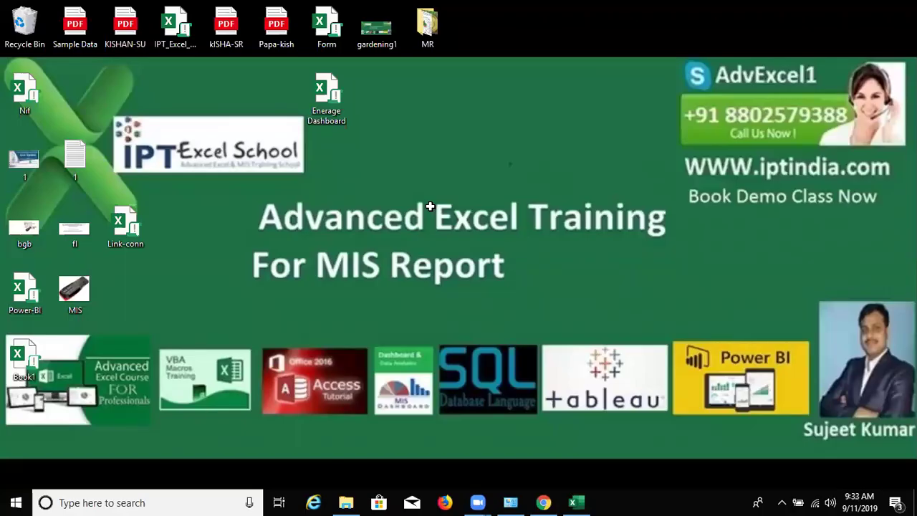